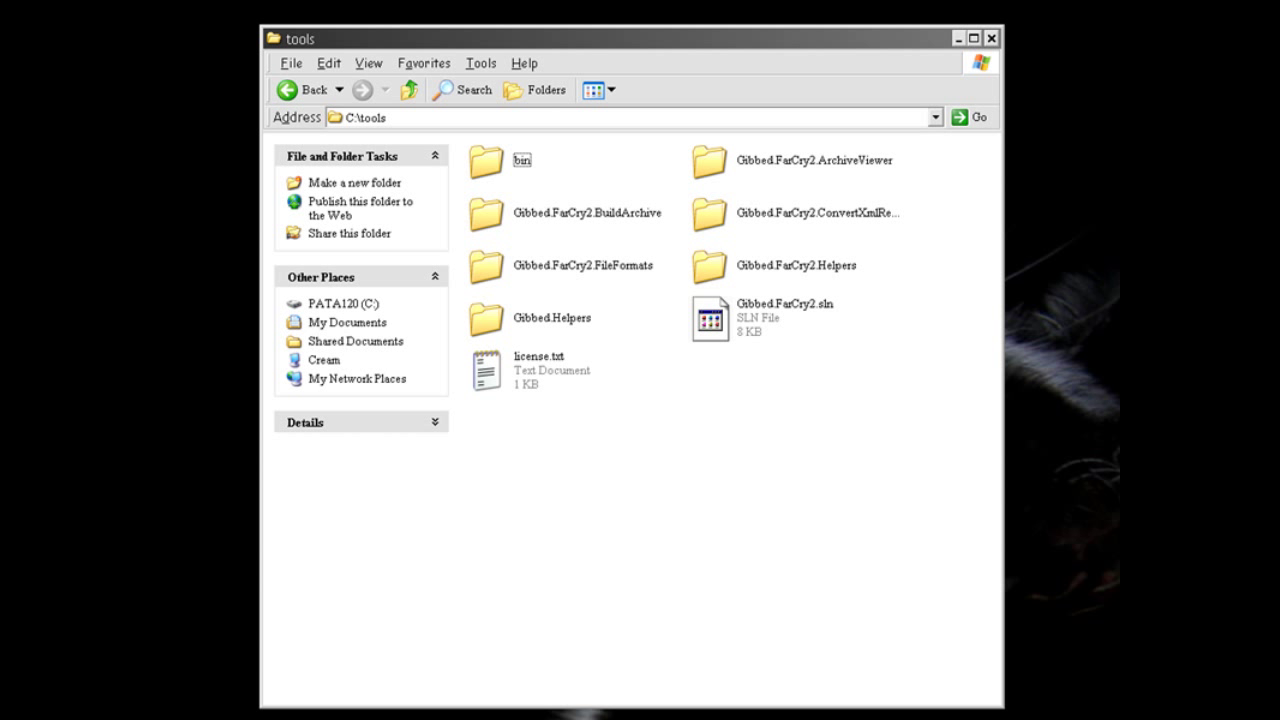
- Open C:\tools\bin and launch Gibbed.FarCry2.ArchiveViewer.exe
left_click_drag(860, 46, 857, 42)
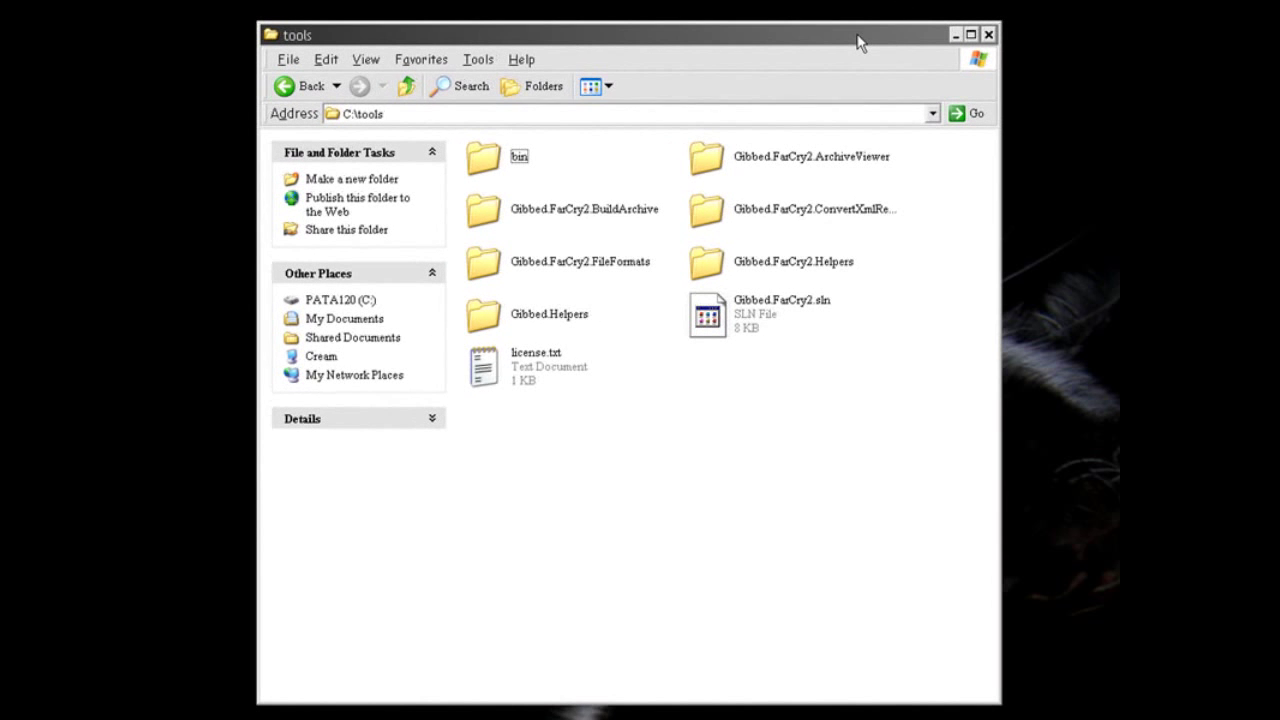
double_click(481, 158)
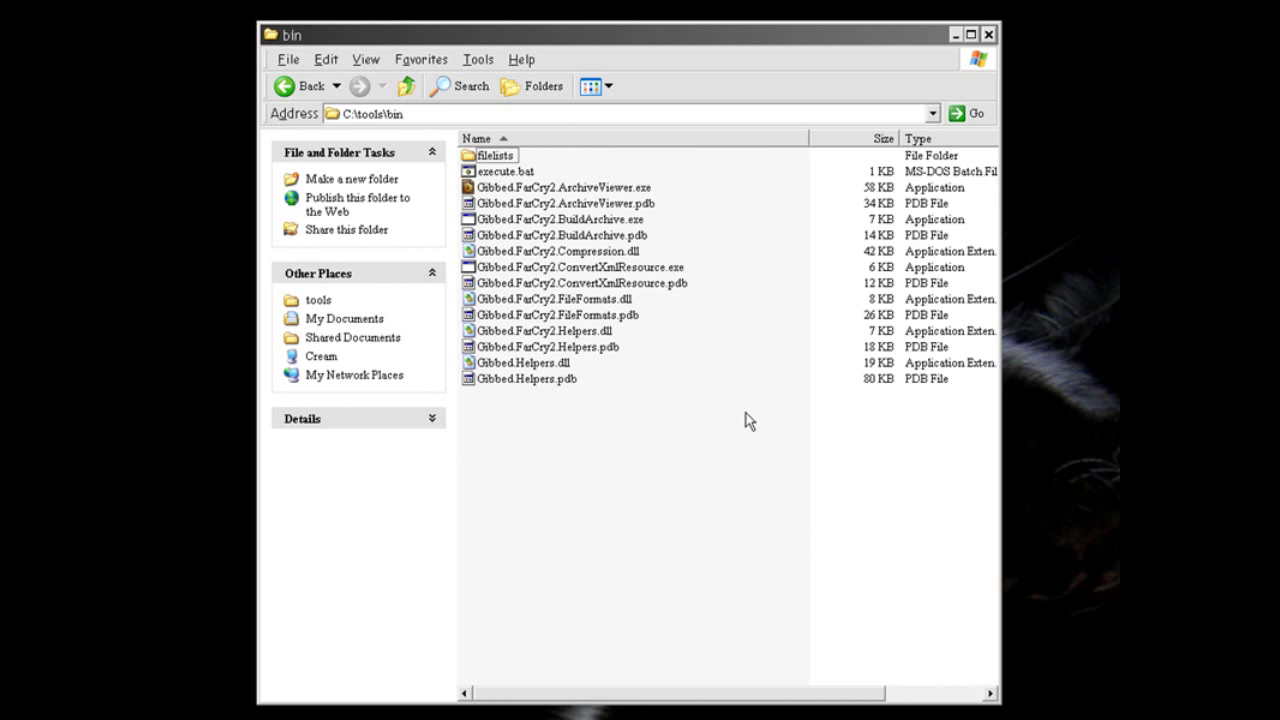
left_click(515, 188)
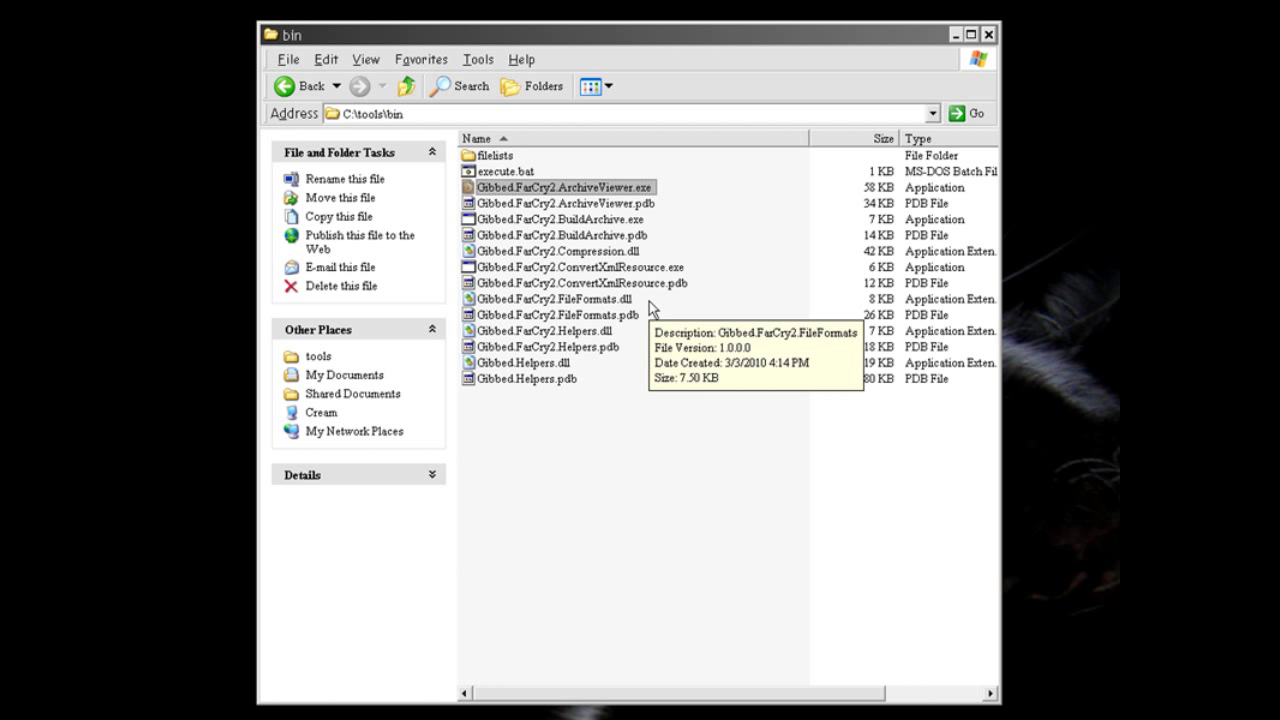
left_click(610, 196)
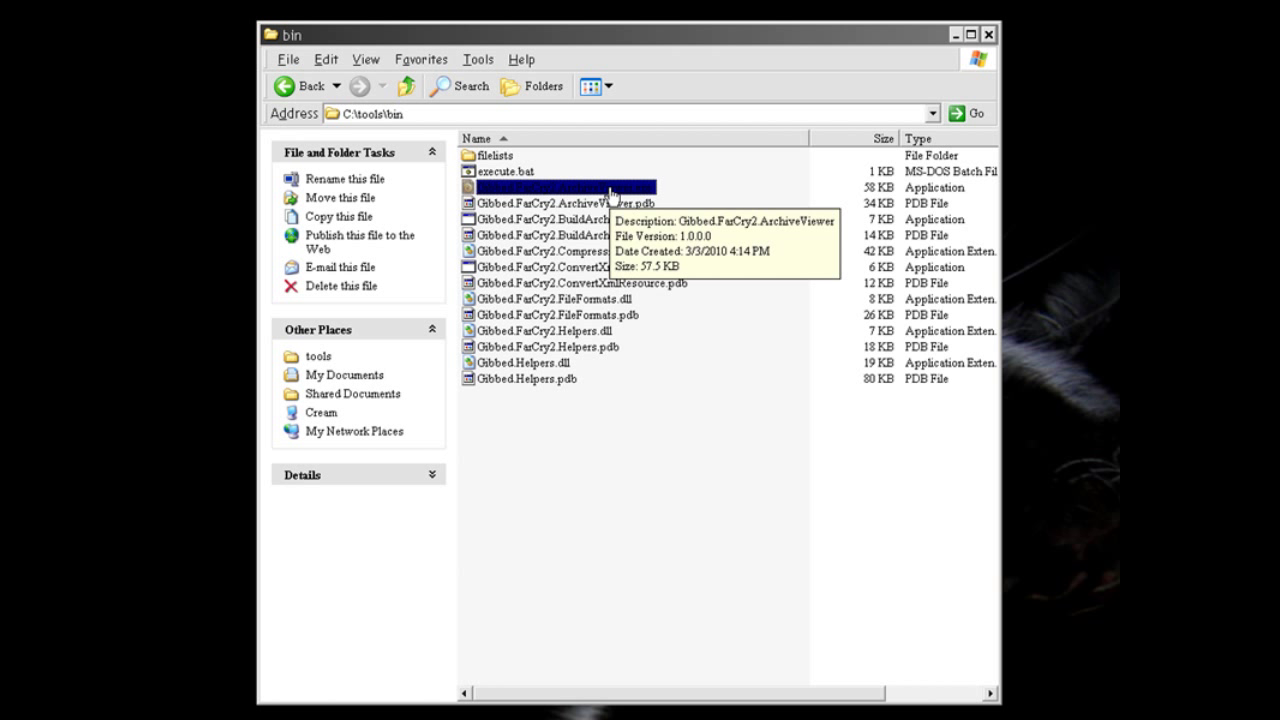
double_click(609, 193)
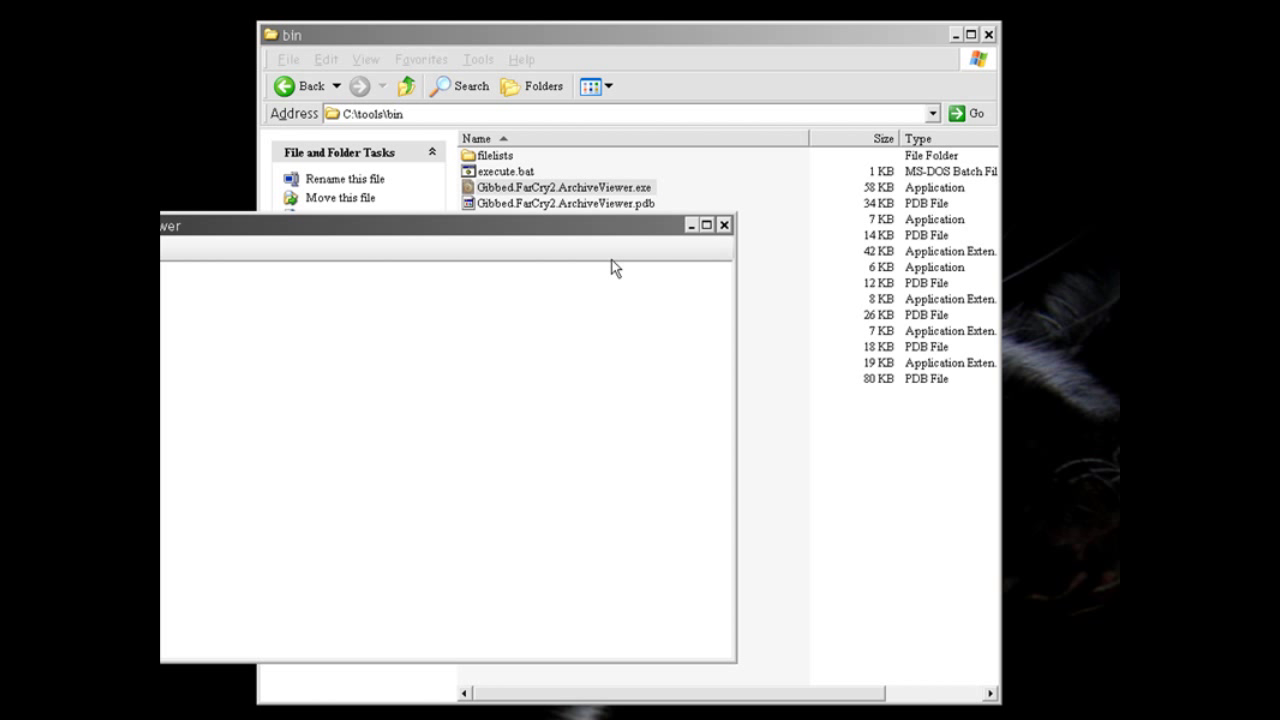
- Open worlds.fat from the Data_Win32\worlds folder in the Archive Viewer
left_click_drag(600, 229, 893, 247)
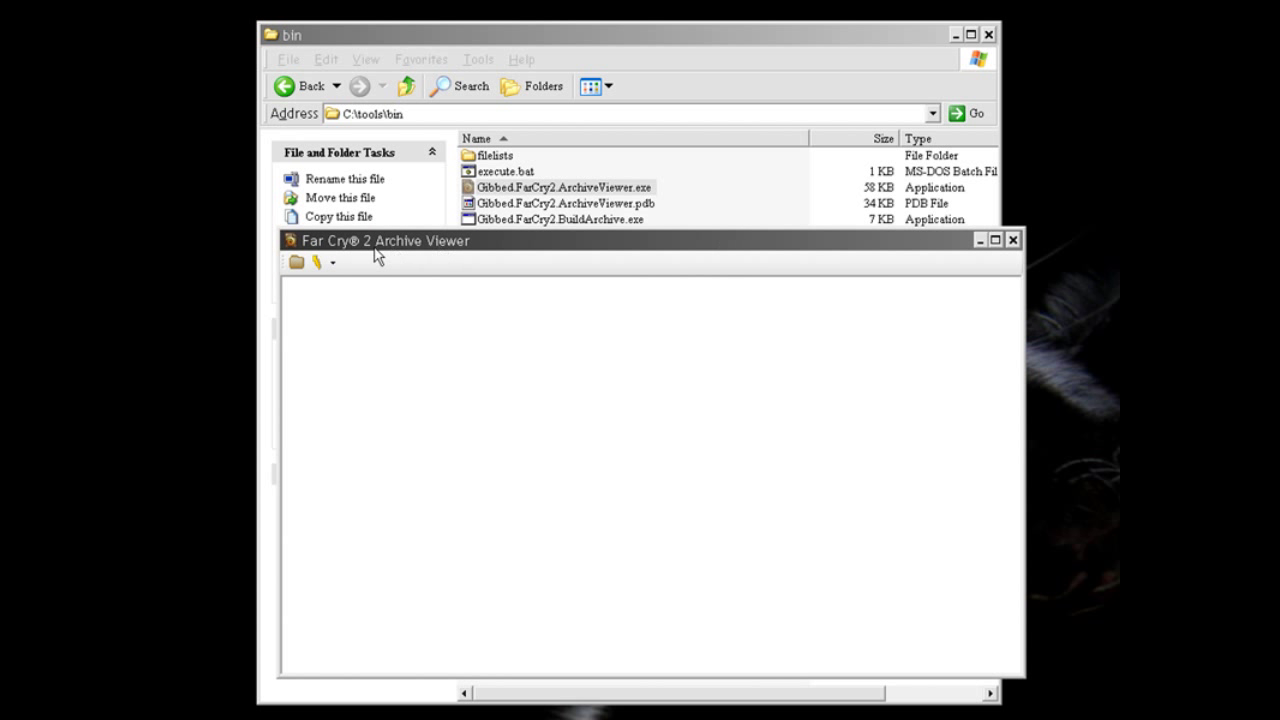
left_click(333, 262)
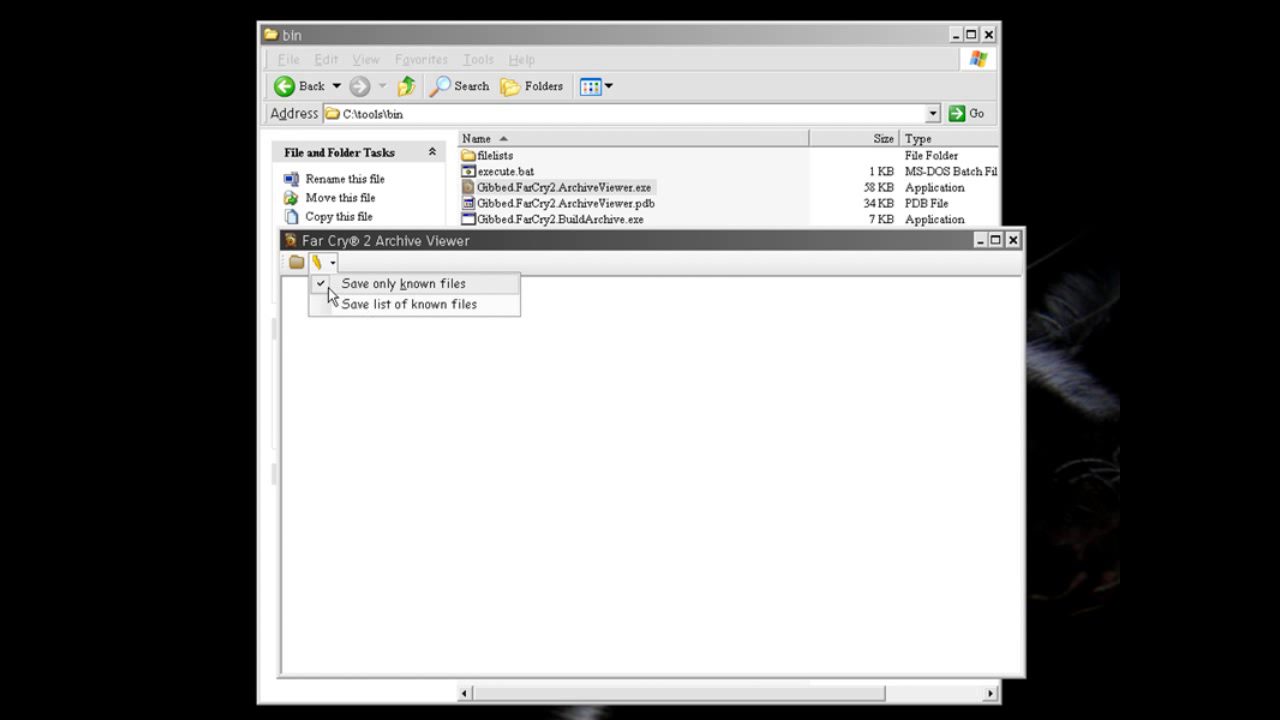
left_click(321, 288)
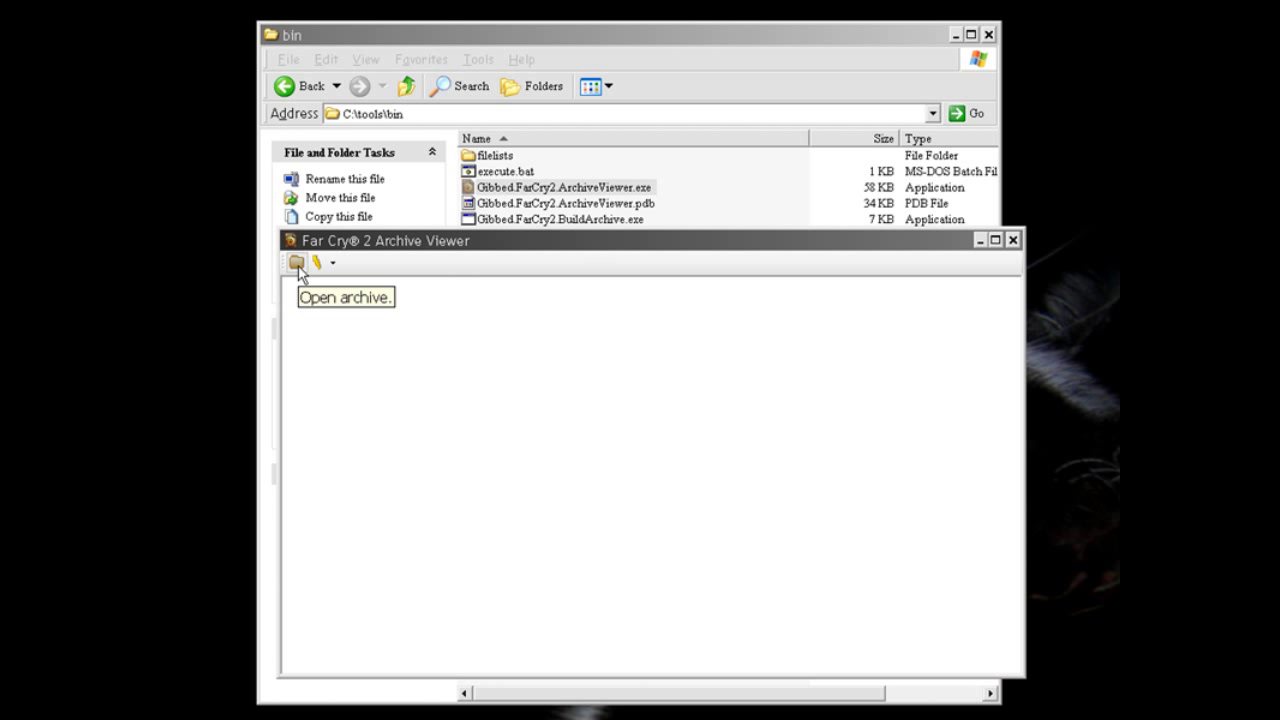
left_click(298, 271)
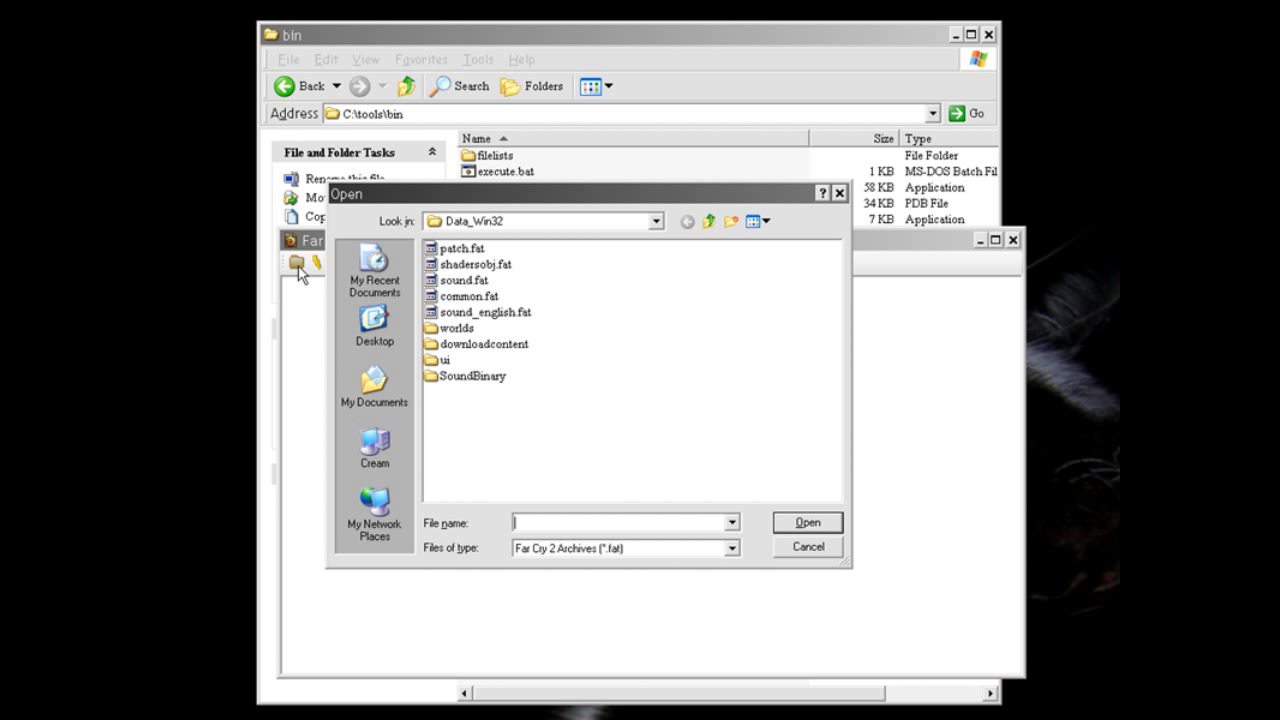
left_click(458, 328)
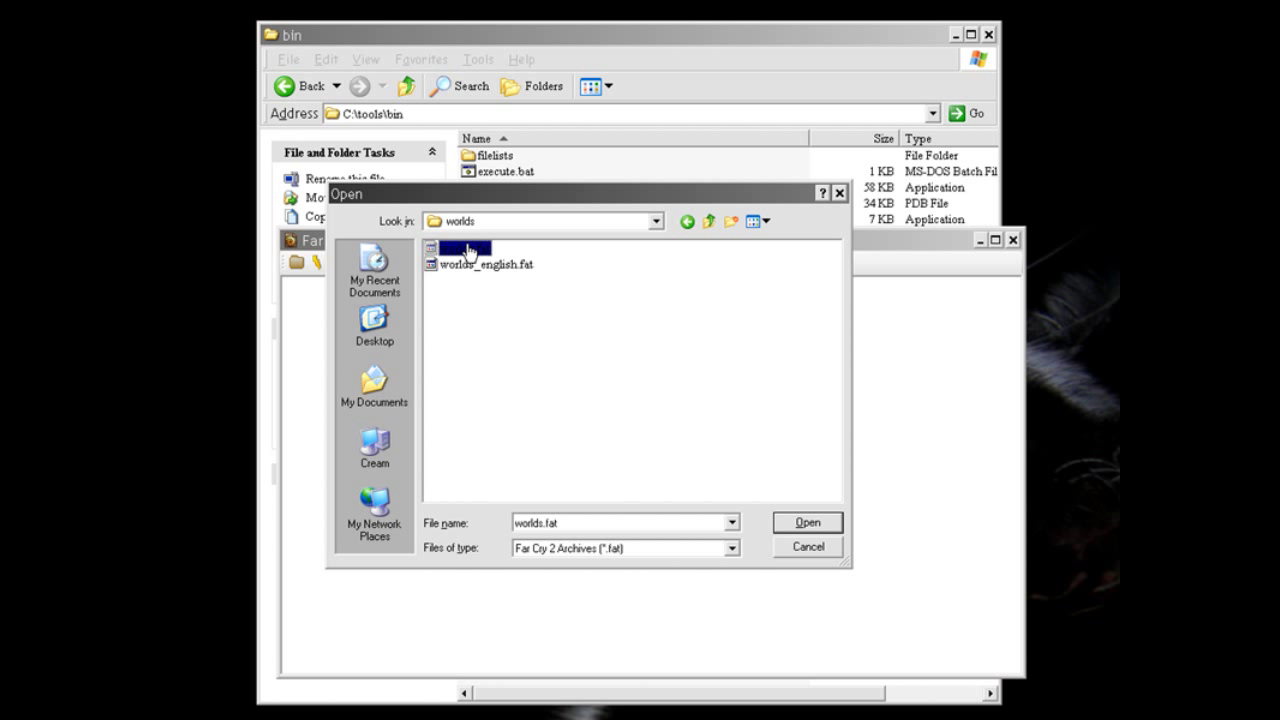
key("Return")
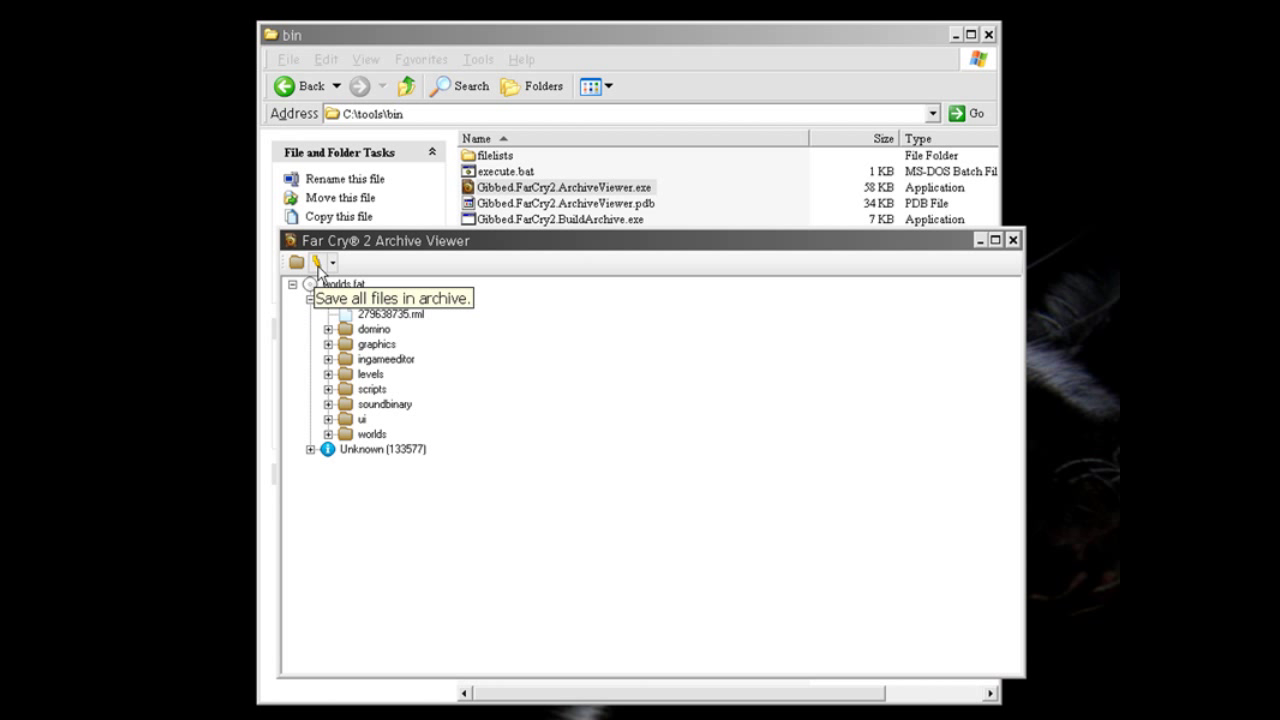
- Save all files from worlds.fat into a newly created folder named worlds
left_click(317, 263)
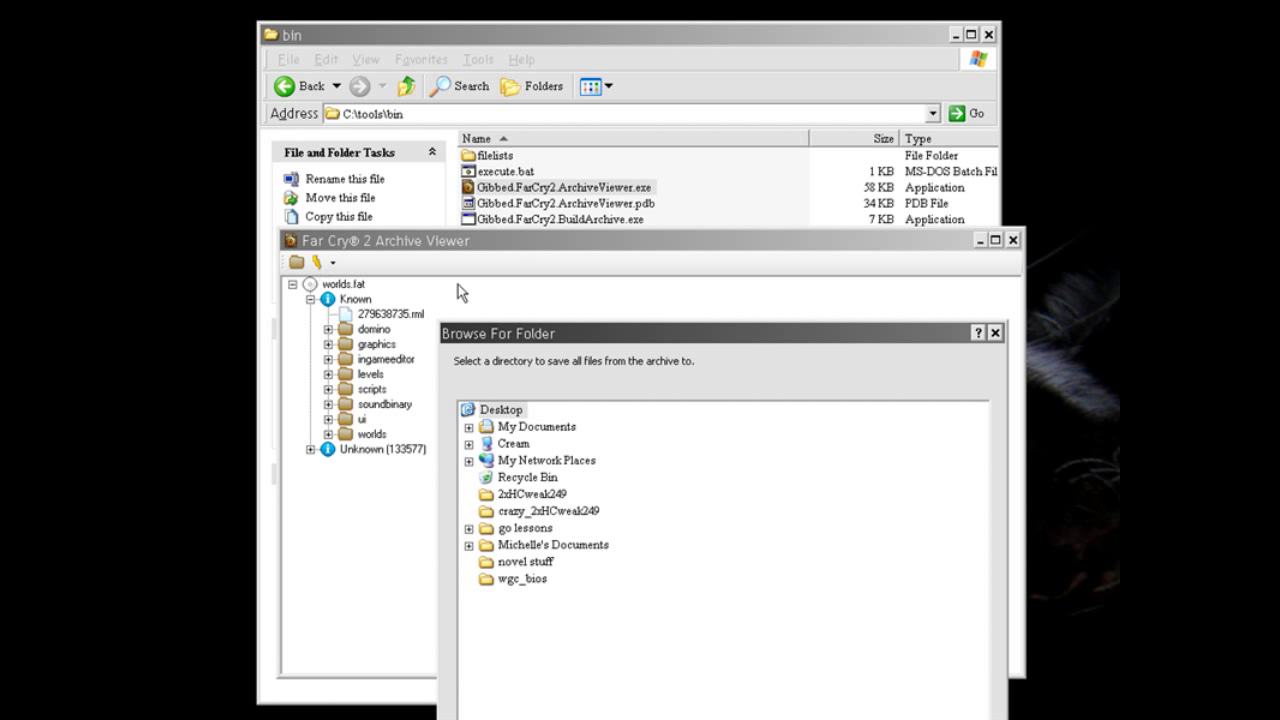
left_click_drag(697, 342, 692, 259)
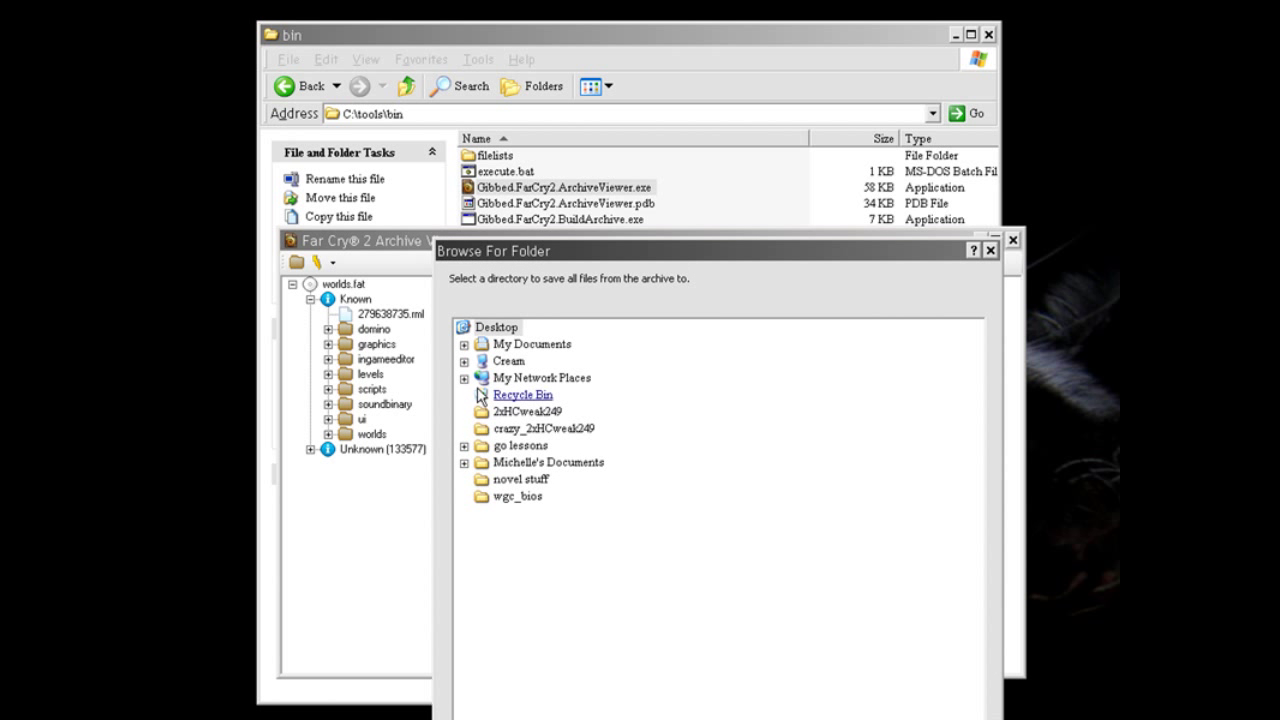
left_click(464, 362)
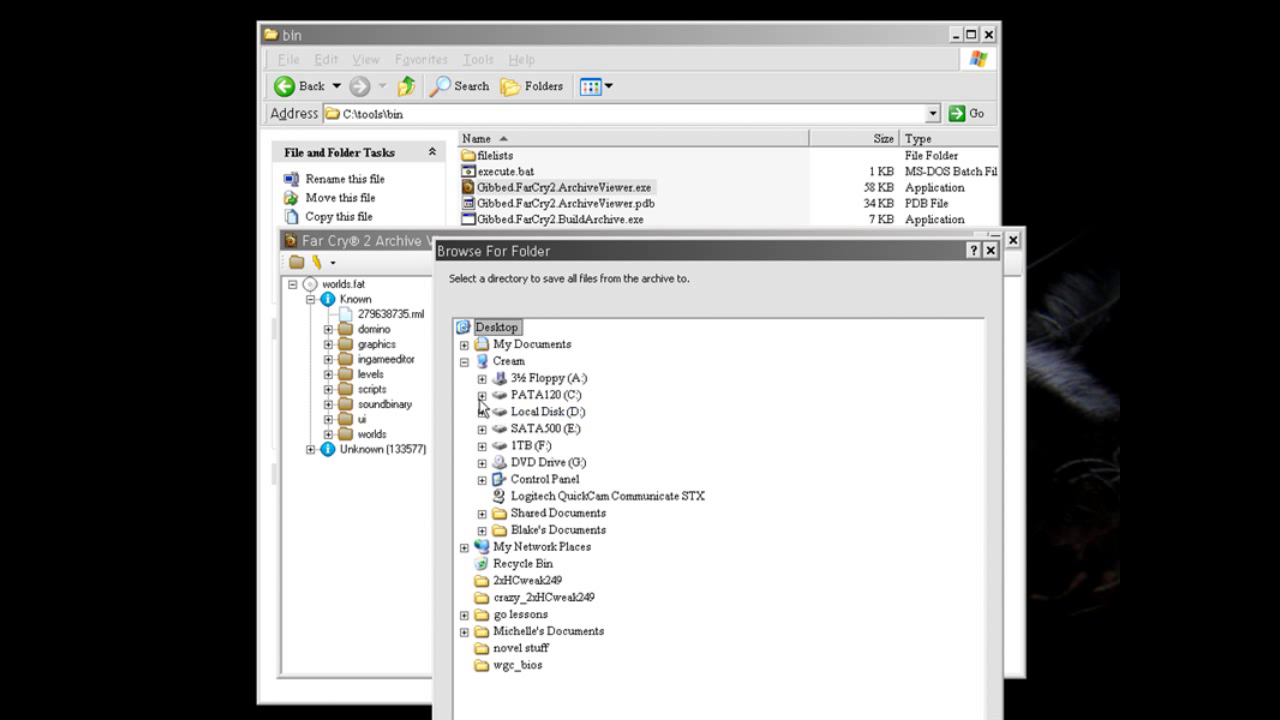
left_click(481, 396)
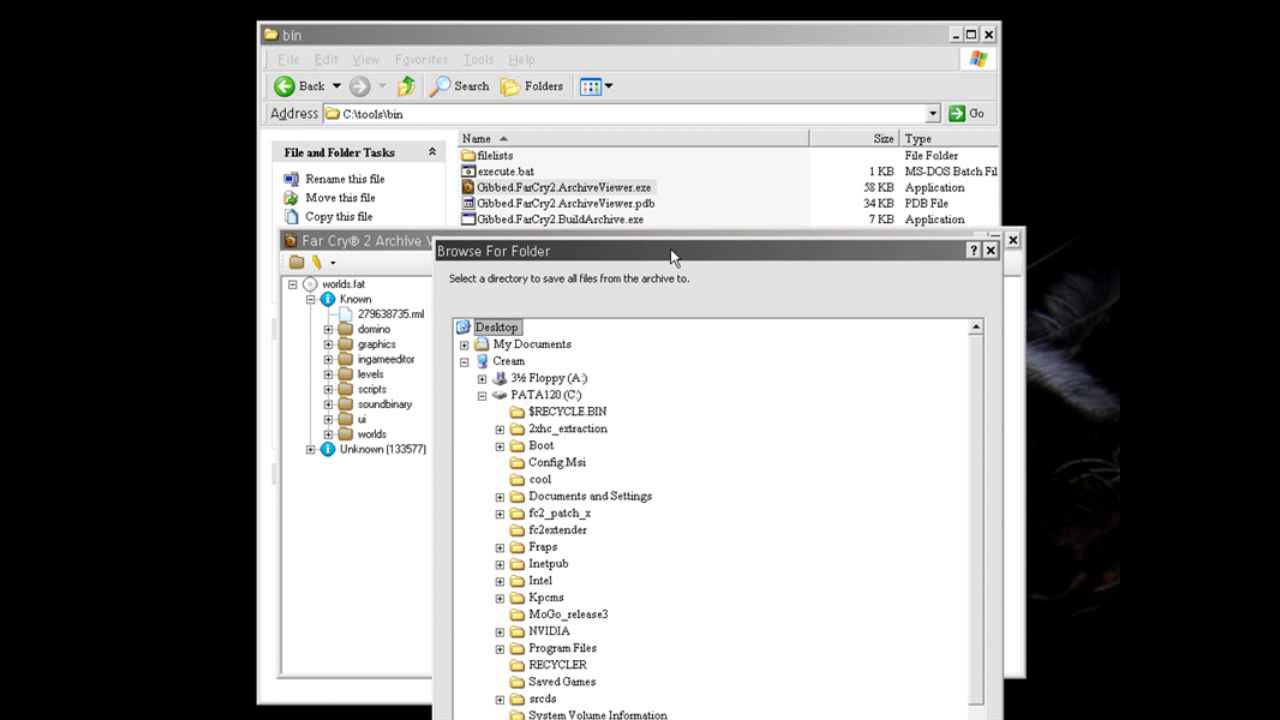
left_click_drag(670, 249, 661, 60)
left_click(508, 695)
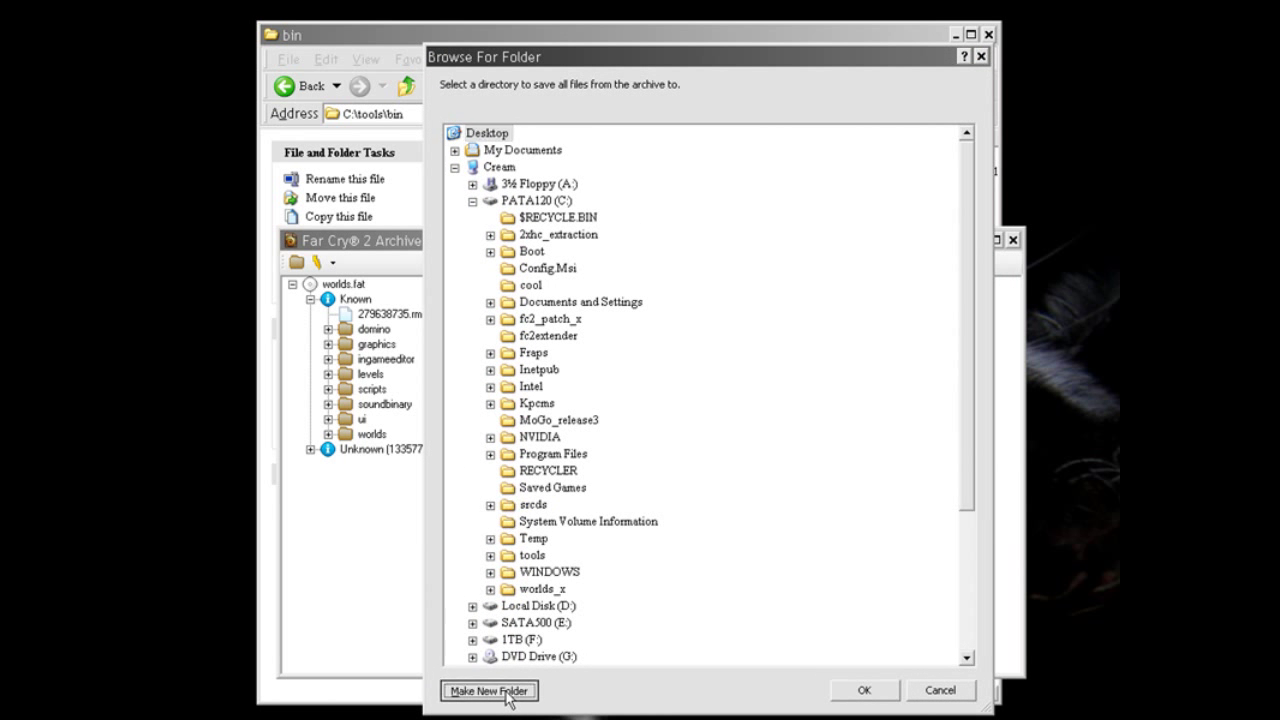
type("wor")
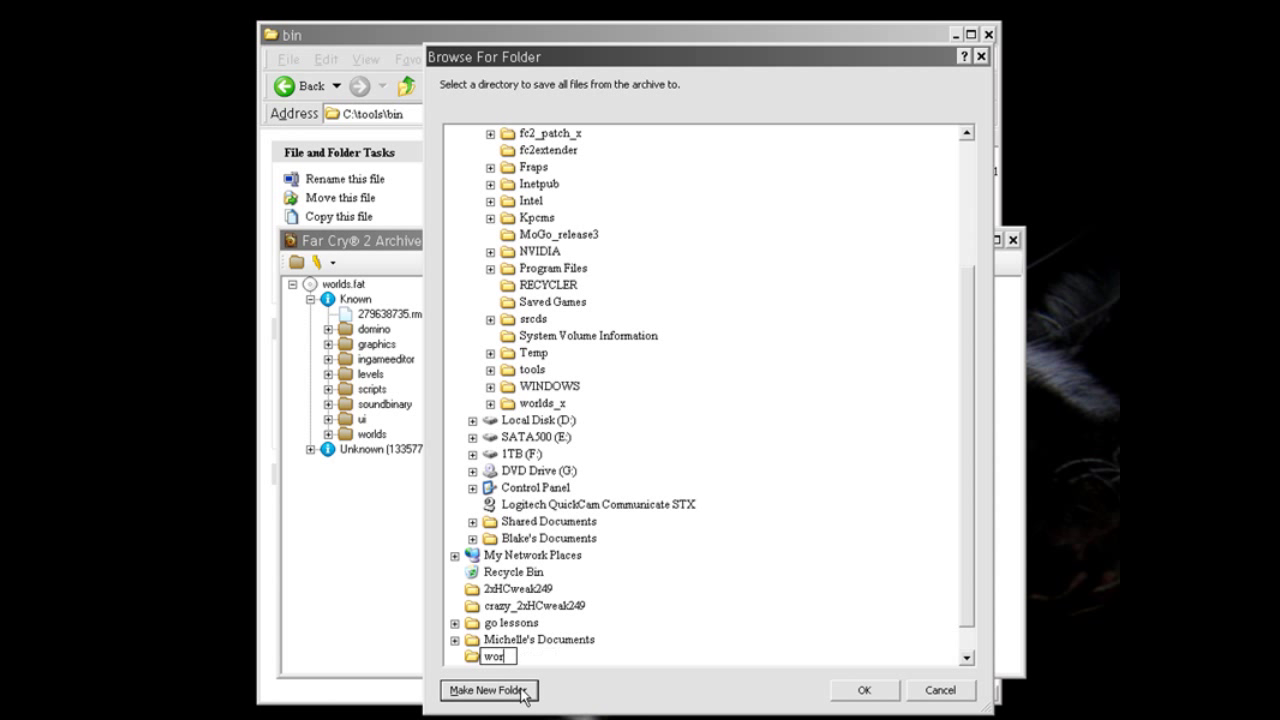
type("lds")
key("Return")
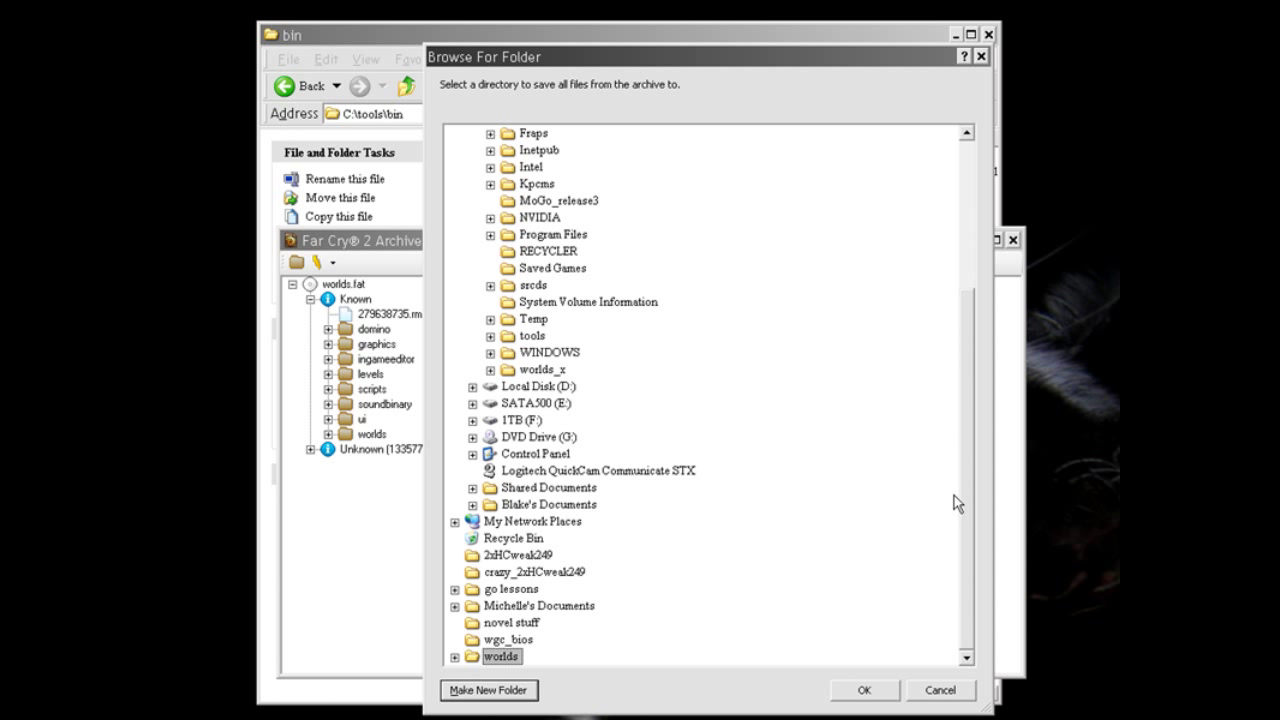
left_click(866, 690)
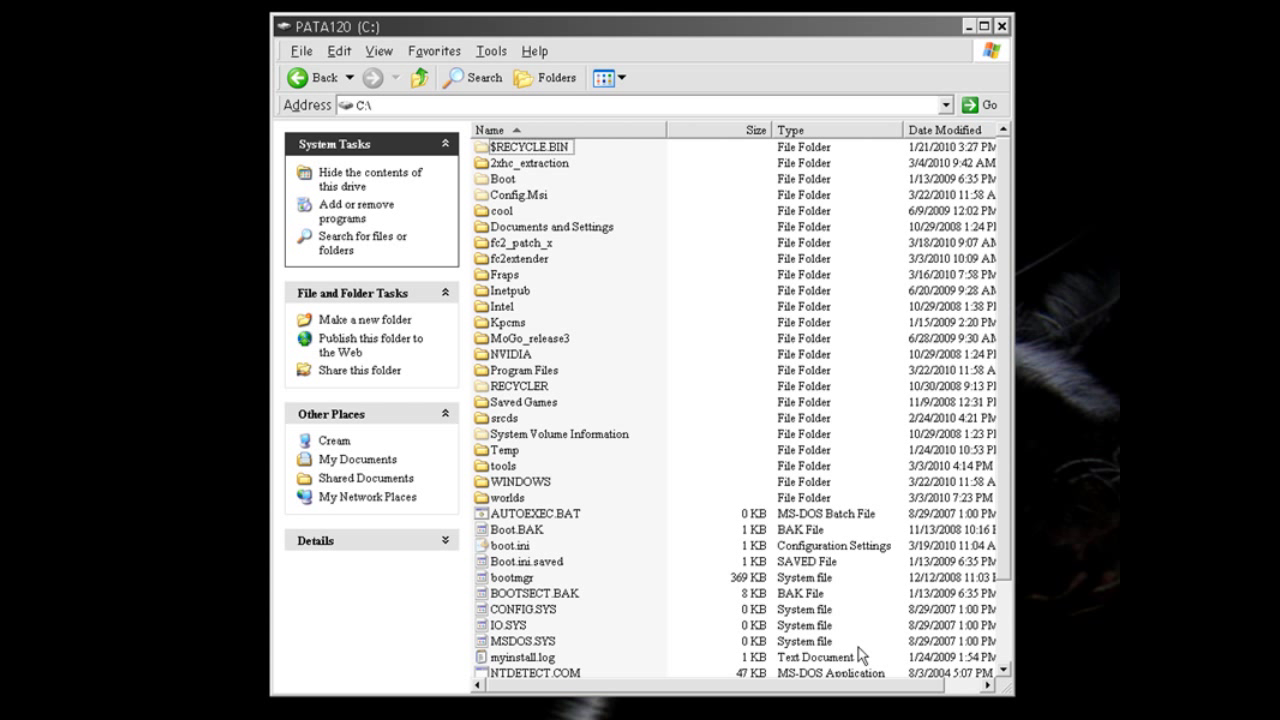
- Browse to C:\worlds\graphics\objects\_signskit\factions\posters to list the extracted .xbt and .xbg files
double_click(510, 498)
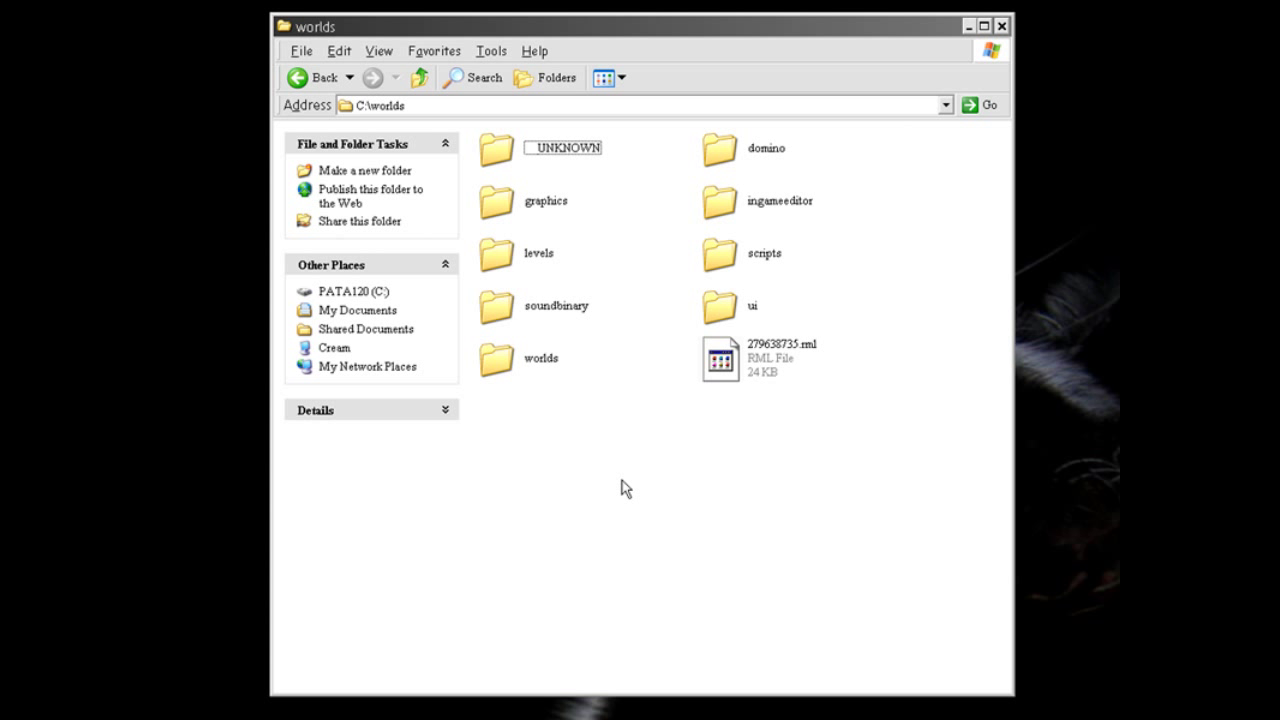
double_click(545, 201)
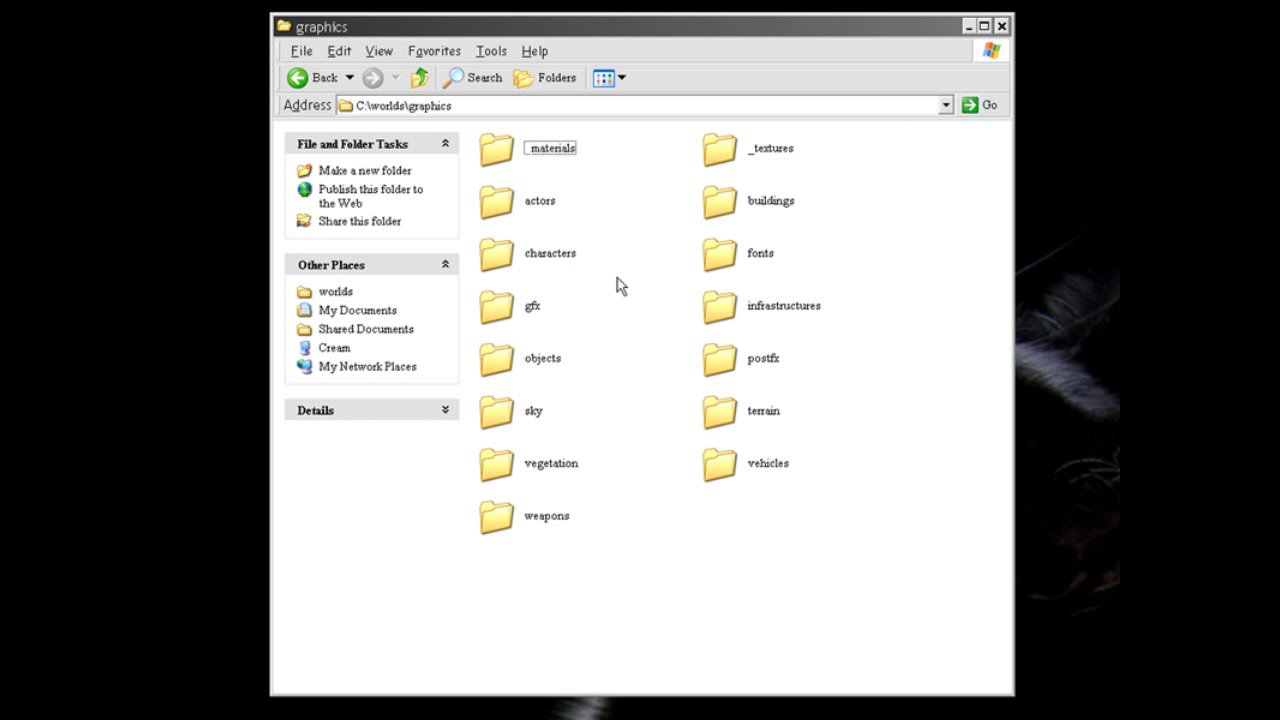
left_click(741, 153)
mouse_move(741, 153)
left_mouse_down()
mouse_move(690, 250)
mouse_move(727, 157)
left_mouse_up()
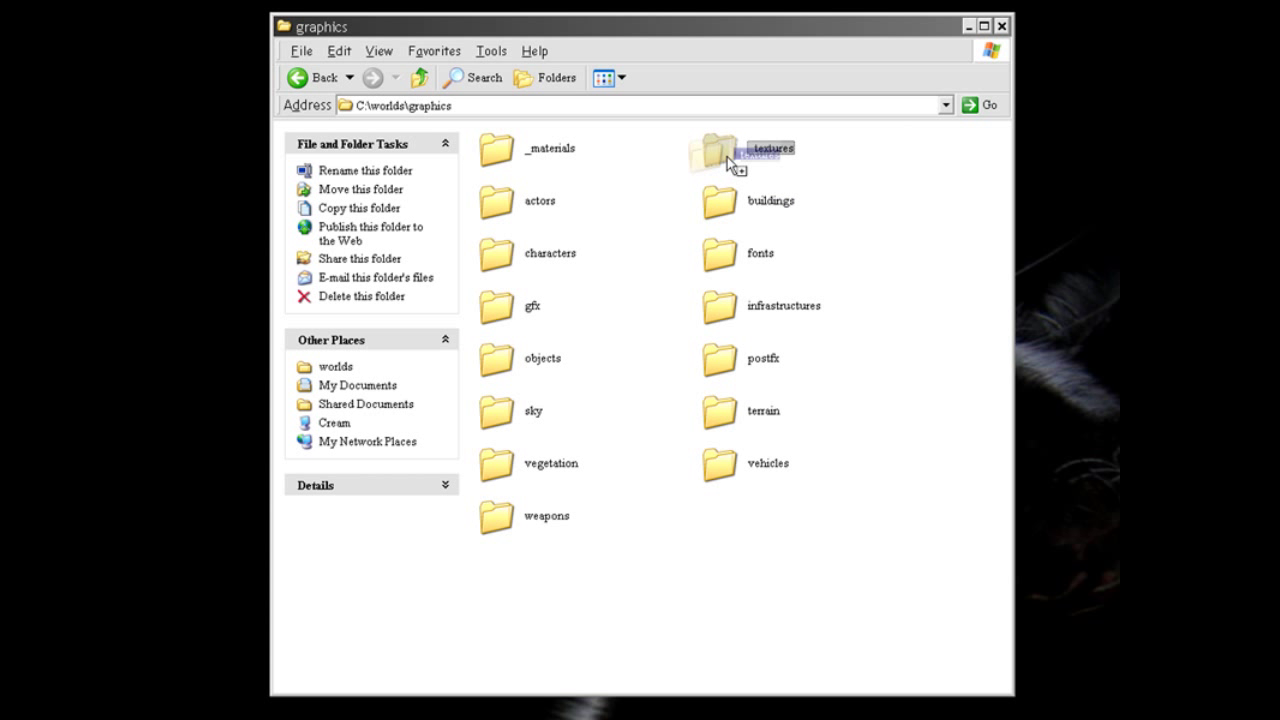
double_click(550, 364)
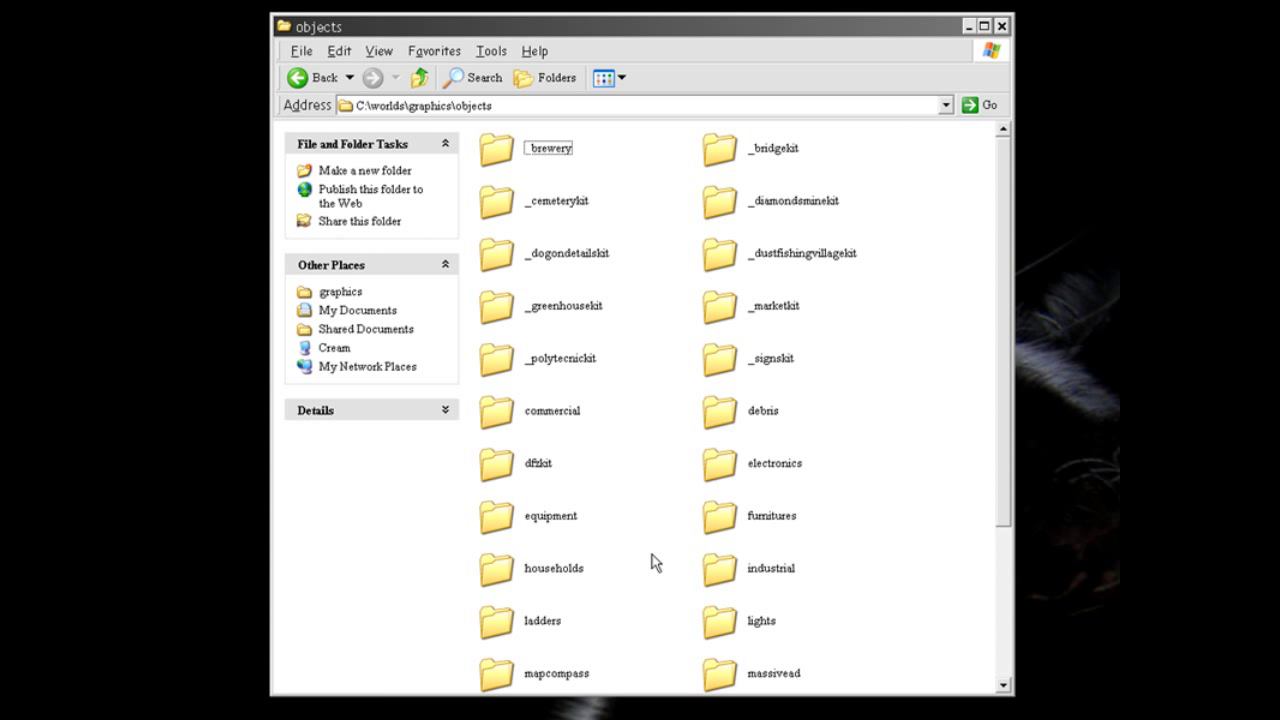
double_click(720, 358)
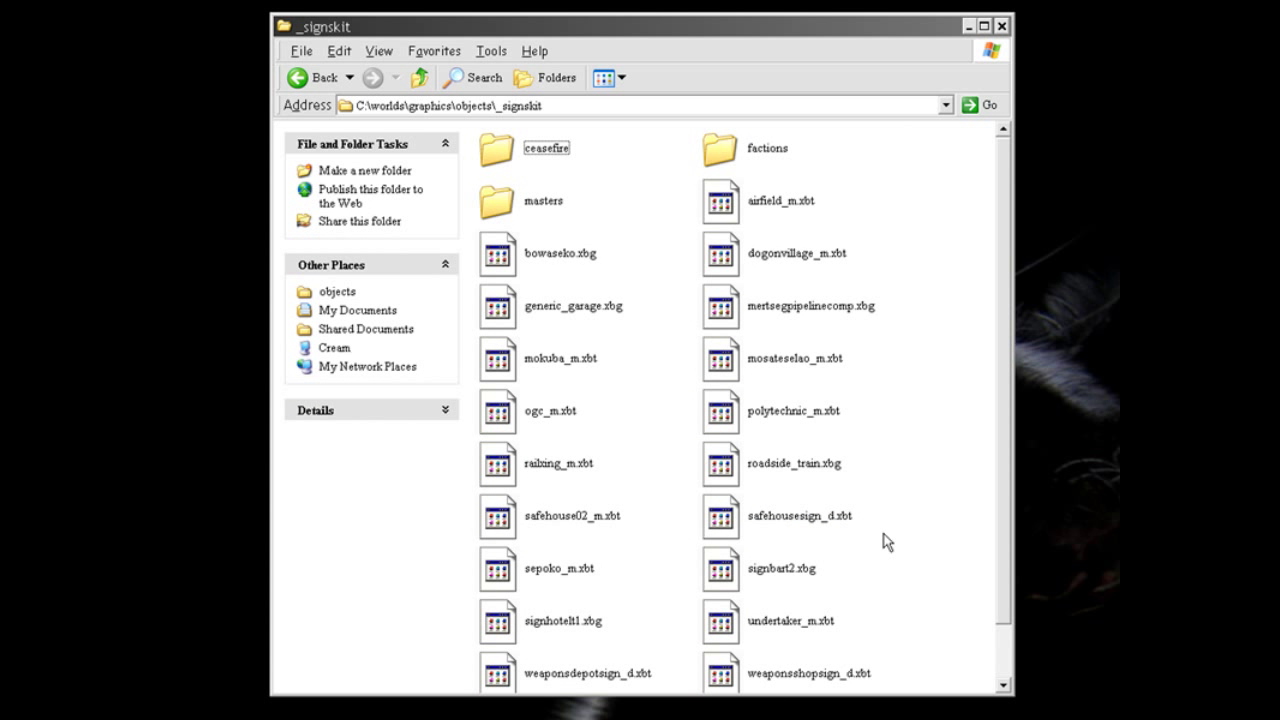
left_click(789, 168)
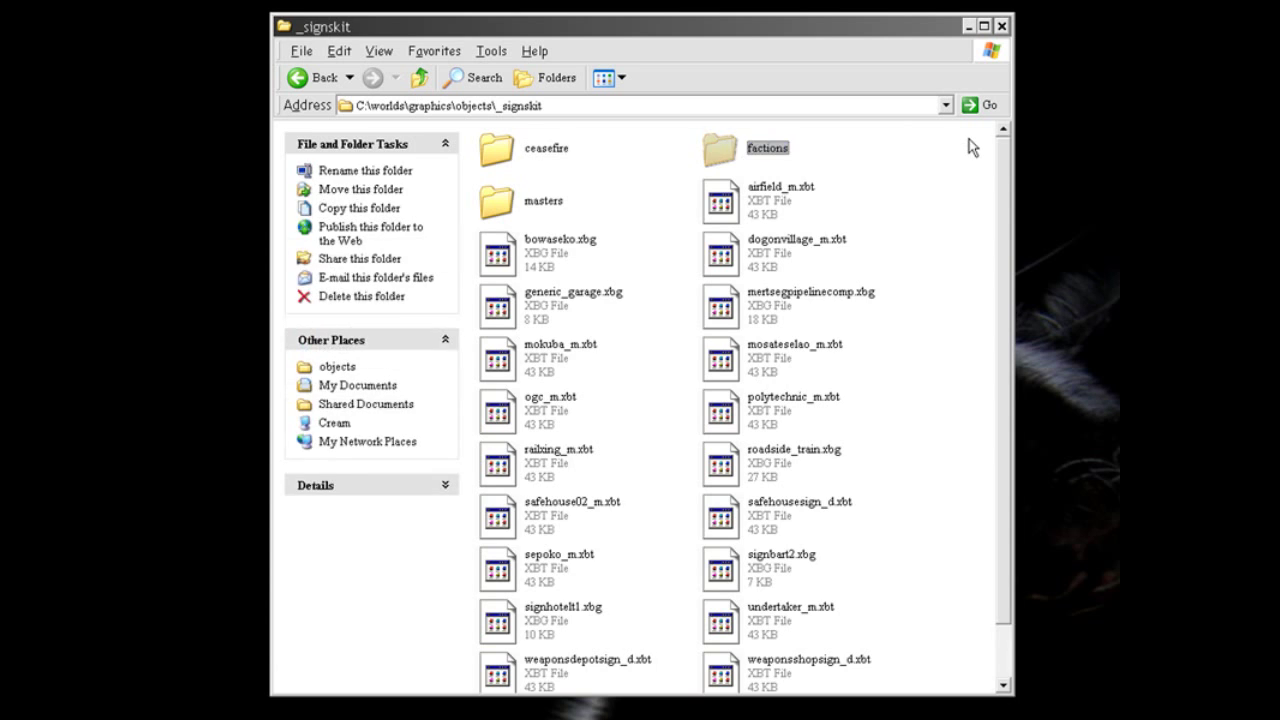
left_click(540, 150)
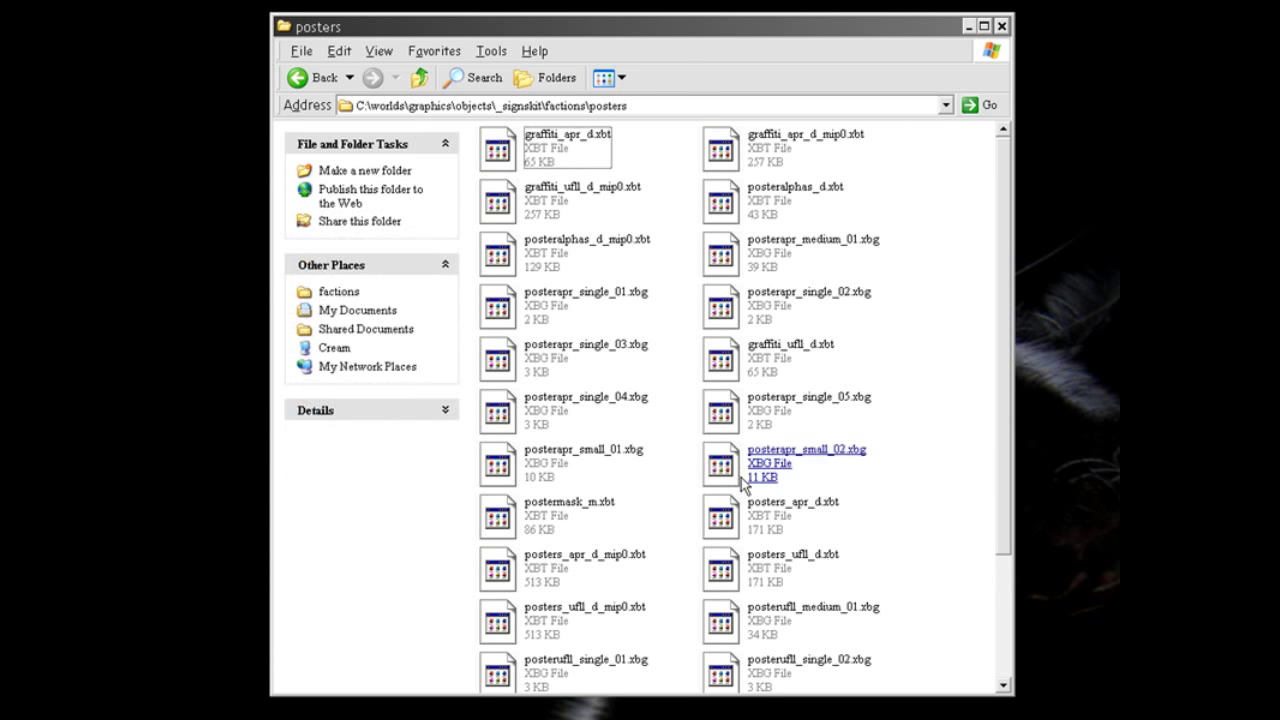
left_click(741, 477)
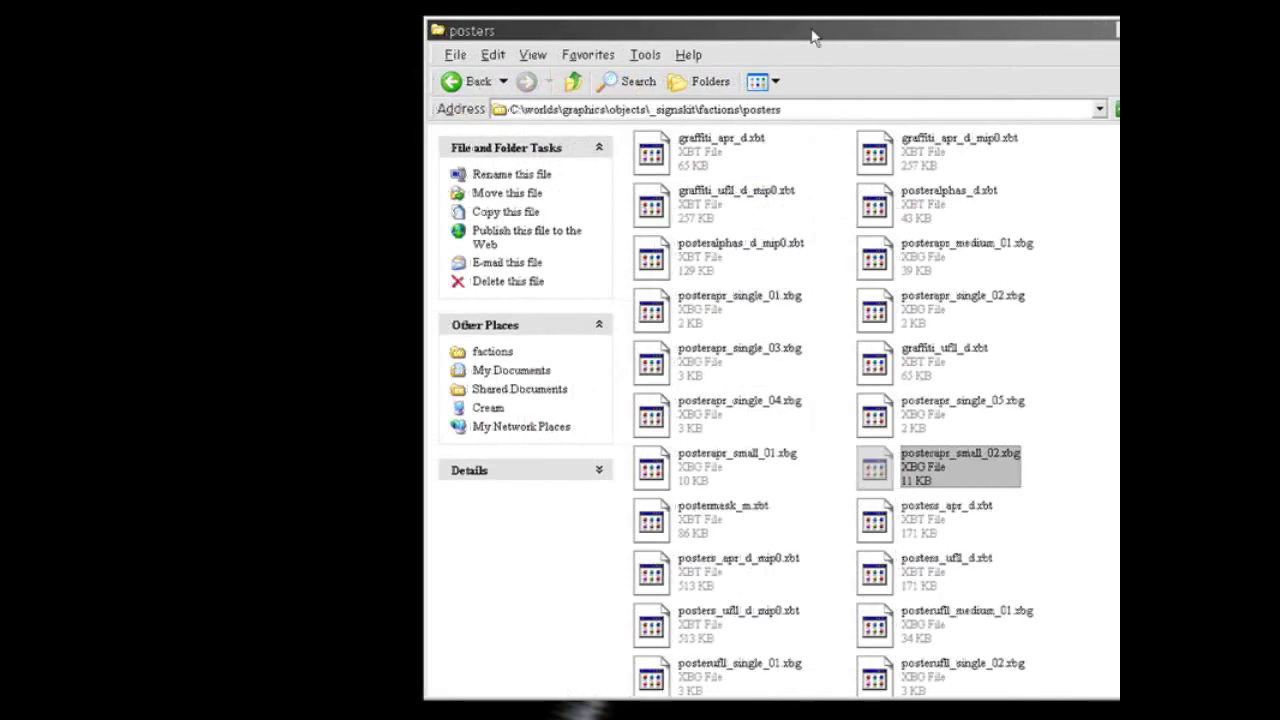
- Copy graffiti_apr_d.xbt from the posters folder onto the desktop
left_click_drag(812, 37, 895, 39)
left_click(768, 165)
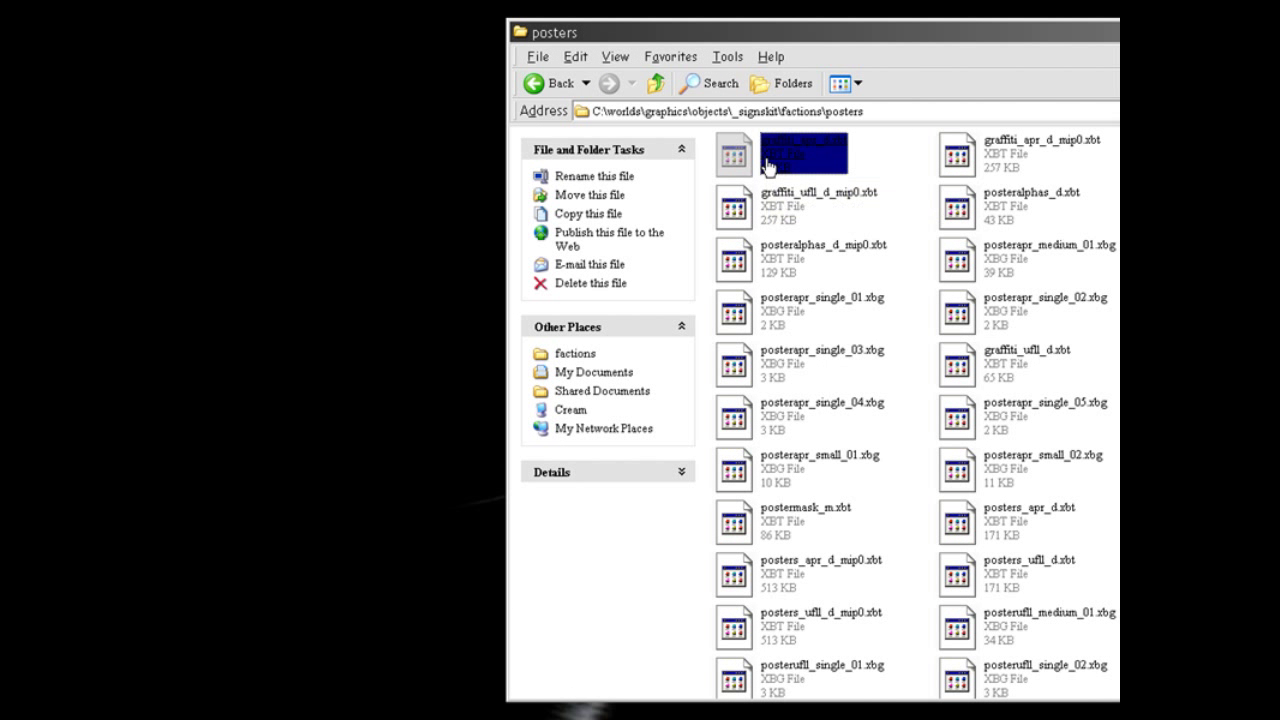
left_click_drag(768, 165, 386, 264)
left_click(422, 276)
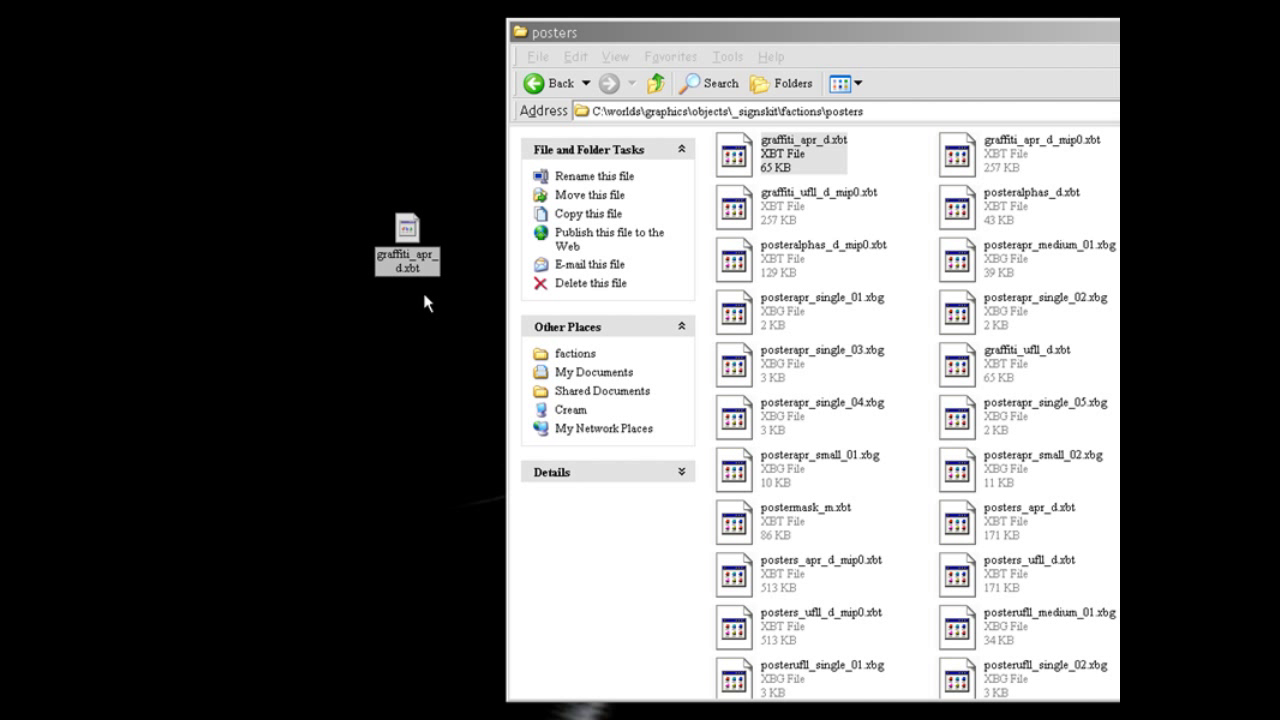
- Rename the desktop copy to graffiti_apr_d.dds and drag it onto Hex Workshop
key("super+d")
left_click_drag(410, 258, 463, 426)
left_click(491, 412)
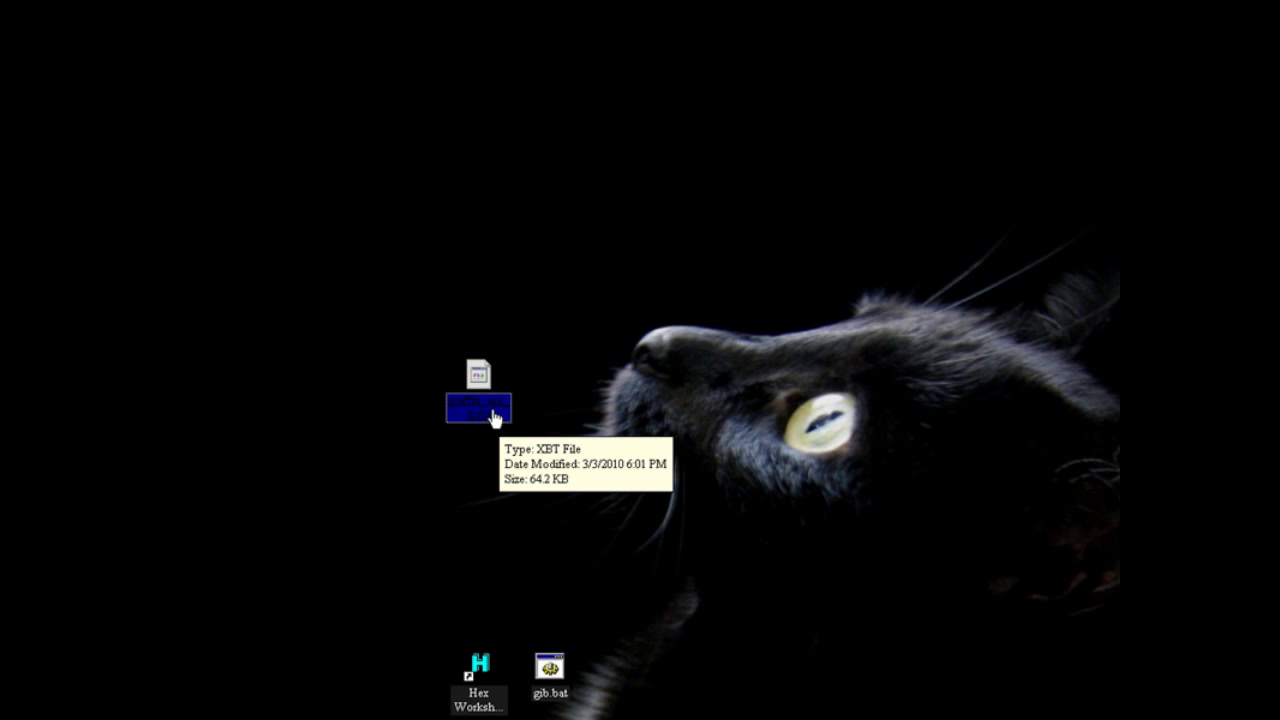
right_click(491, 412)
key("m")
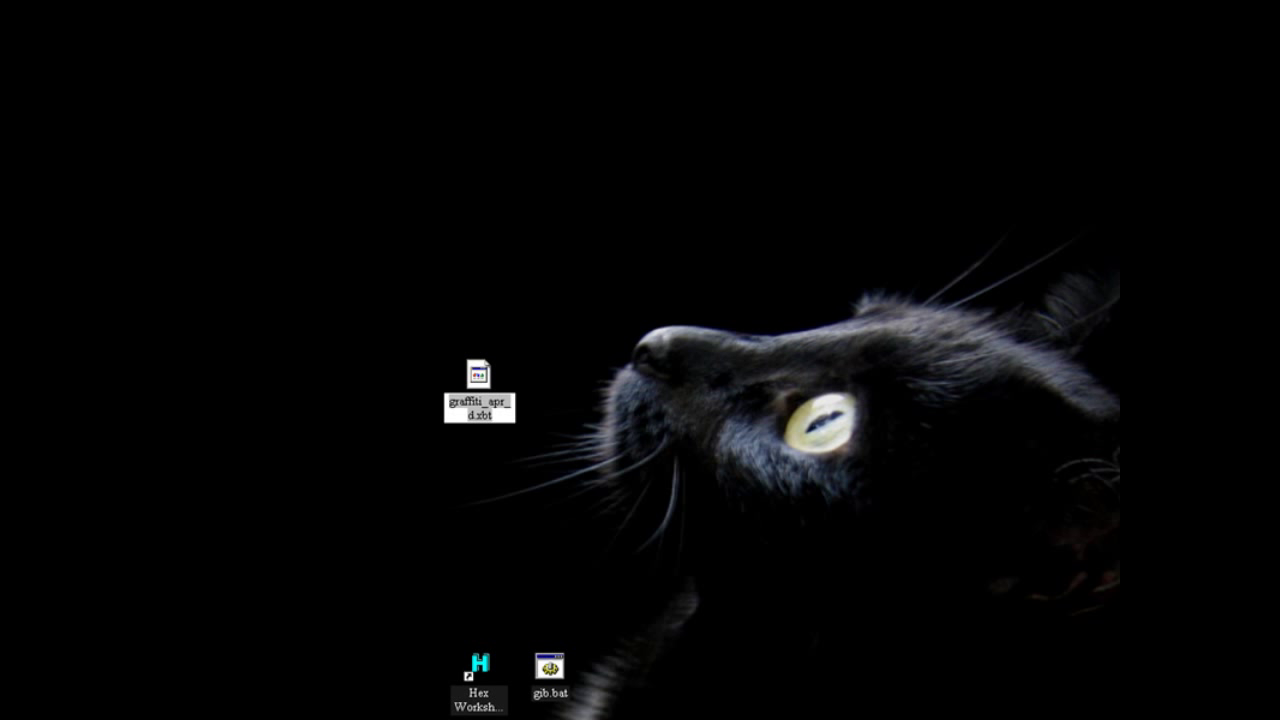
key("End")
key("BackSpace")
key("BackSpace")
key("BackSpace")
type("dds")
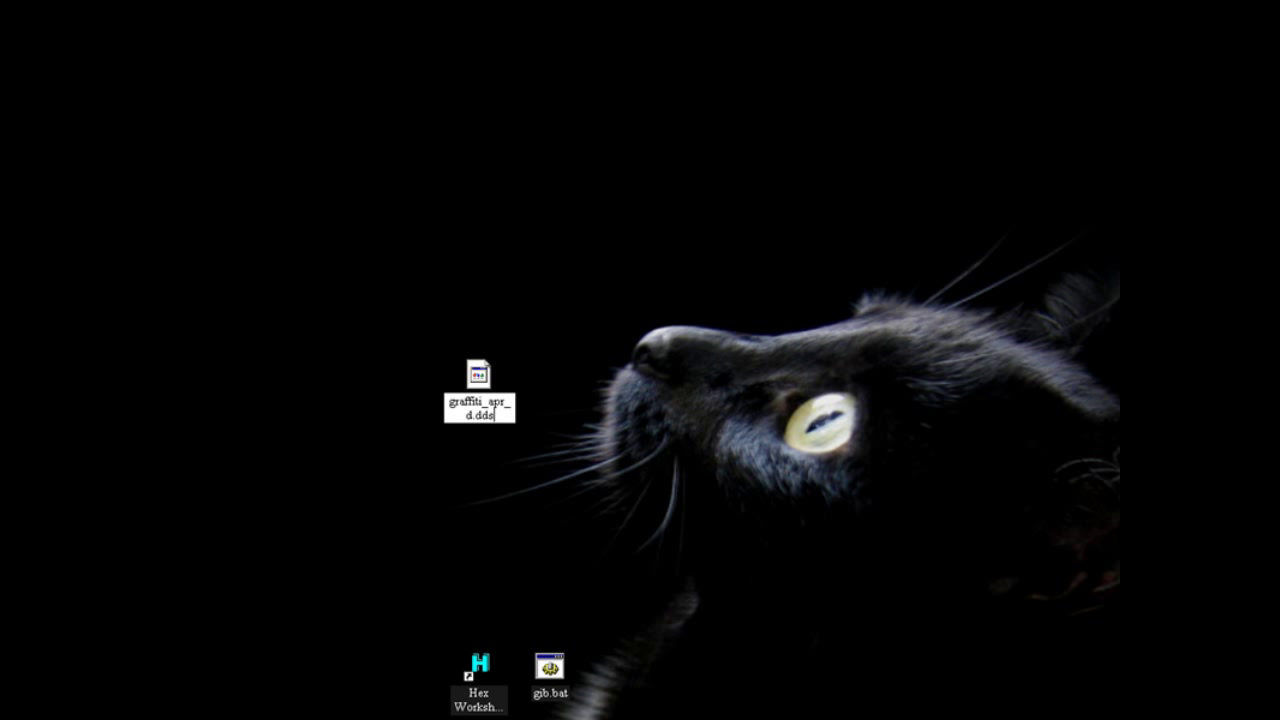
key("Return")
left_click(472, 418)
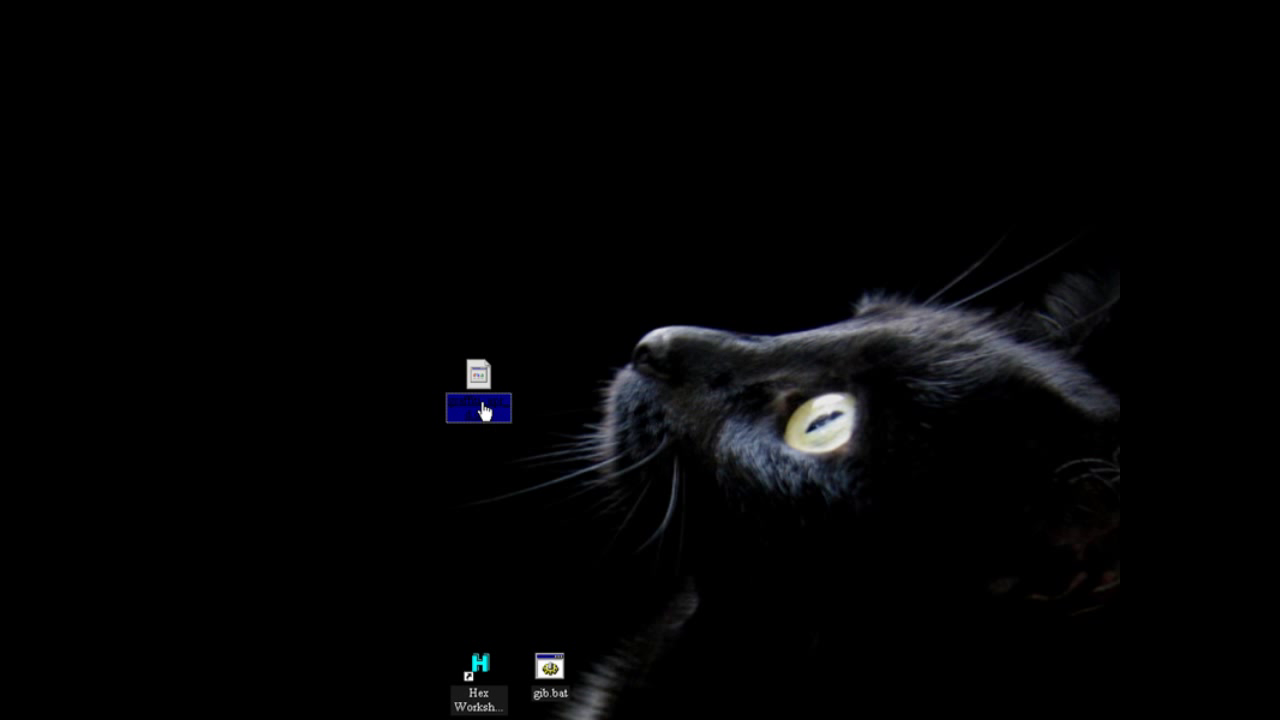
left_click_drag(486, 411, 484, 661)
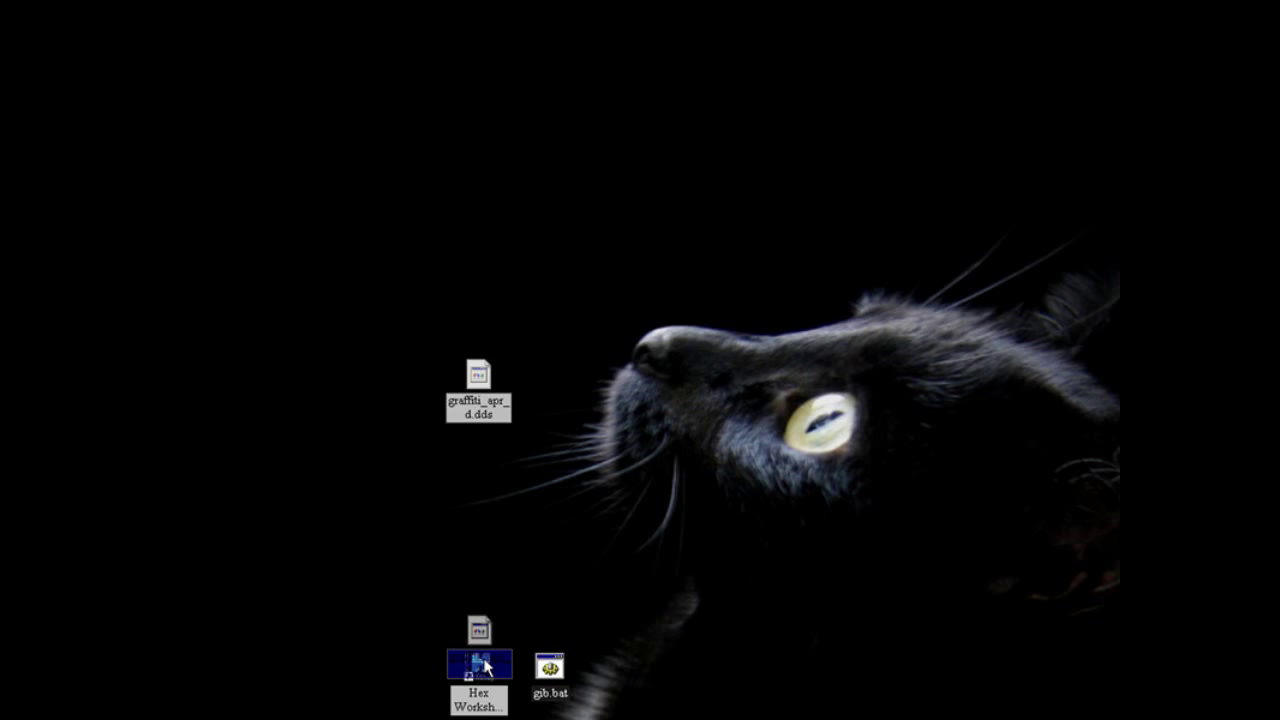
- Delete the header bytes before 'DDS' in graffiti_apr_d.dds with Hex Workshop, then close it
left_click_drag(484, 667, 483, 667)
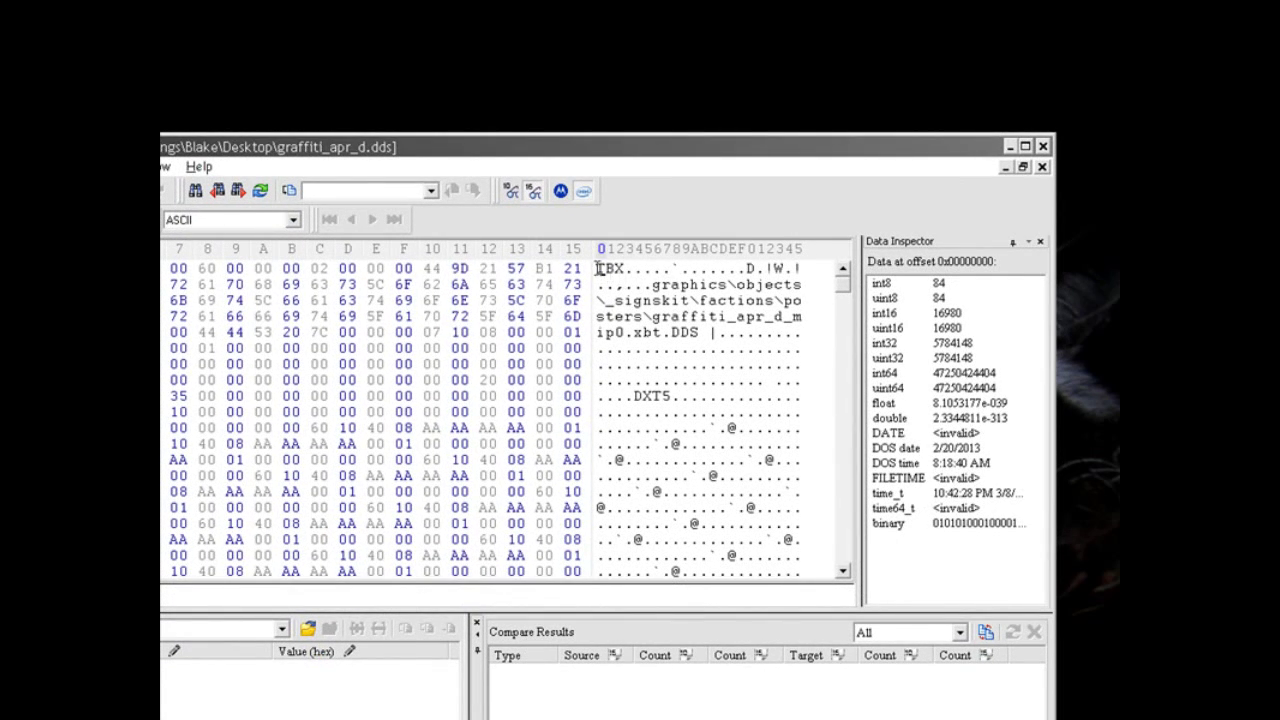
left_click_drag(597, 268, 670, 332)
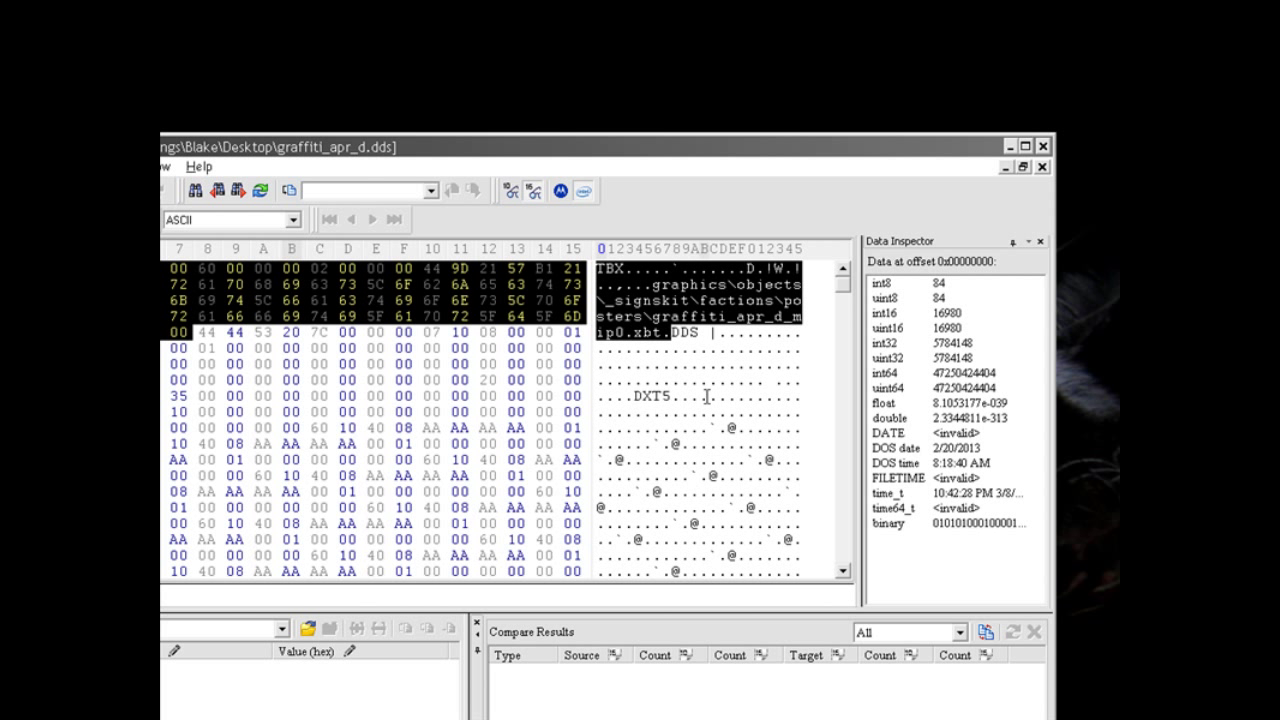
key("Delete")
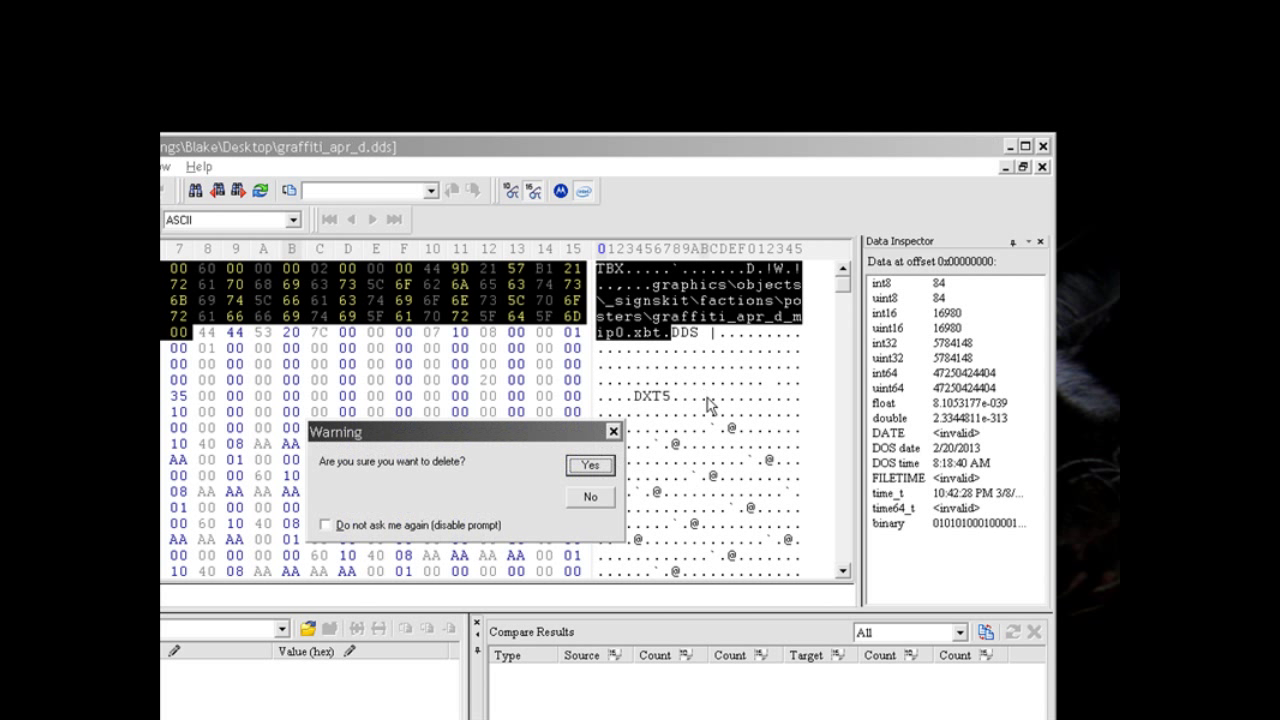
left_click(590, 466)
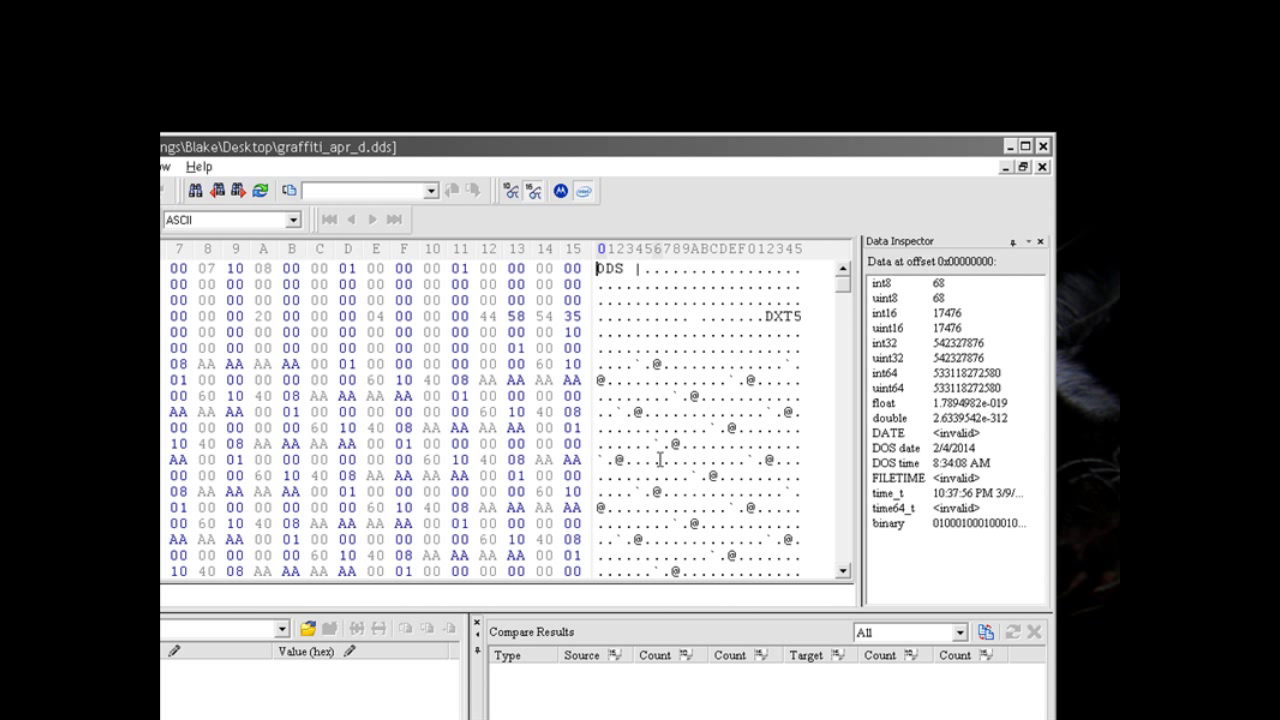
left_click(1043, 147)
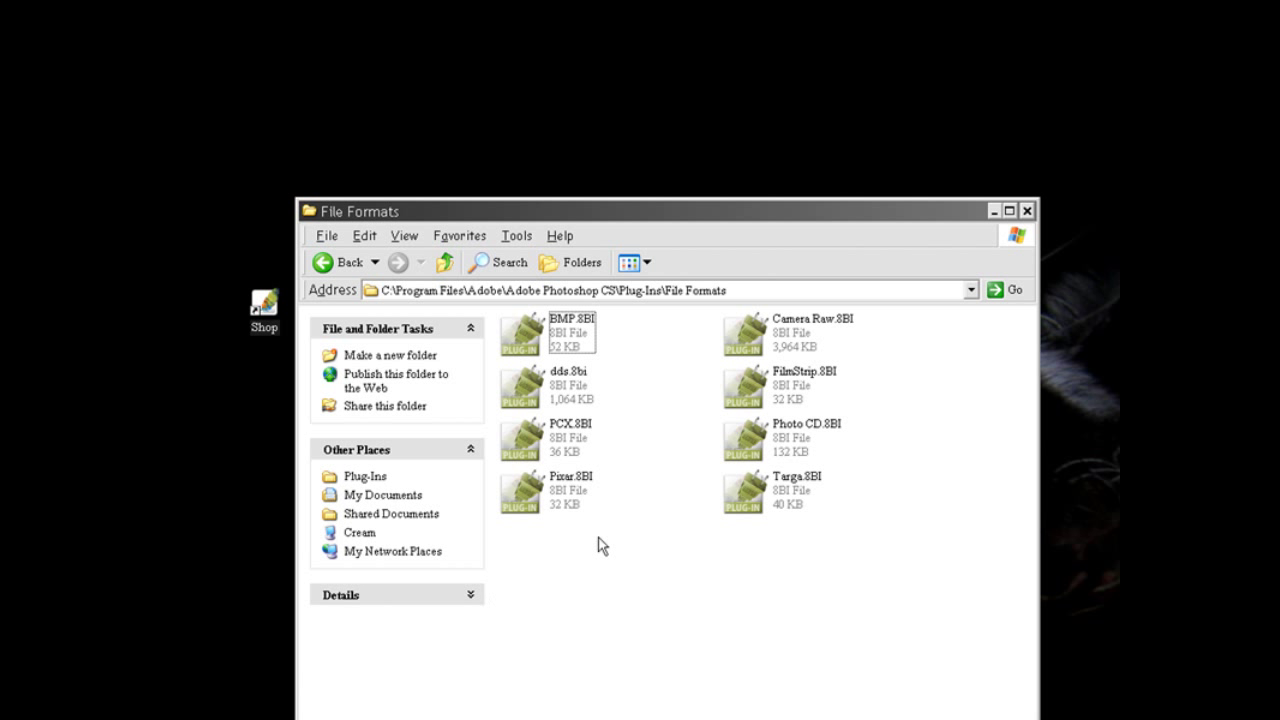
left_click(585, 393)
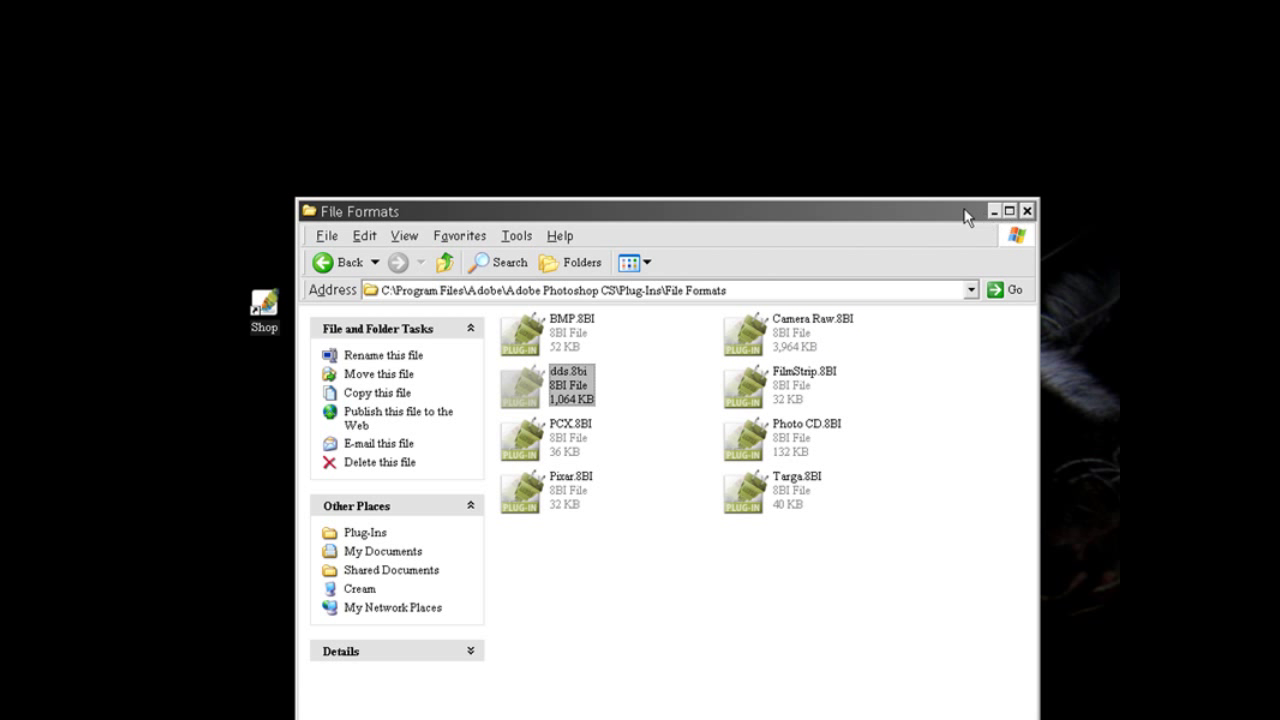
left_click_drag(947, 213, 955, 200)
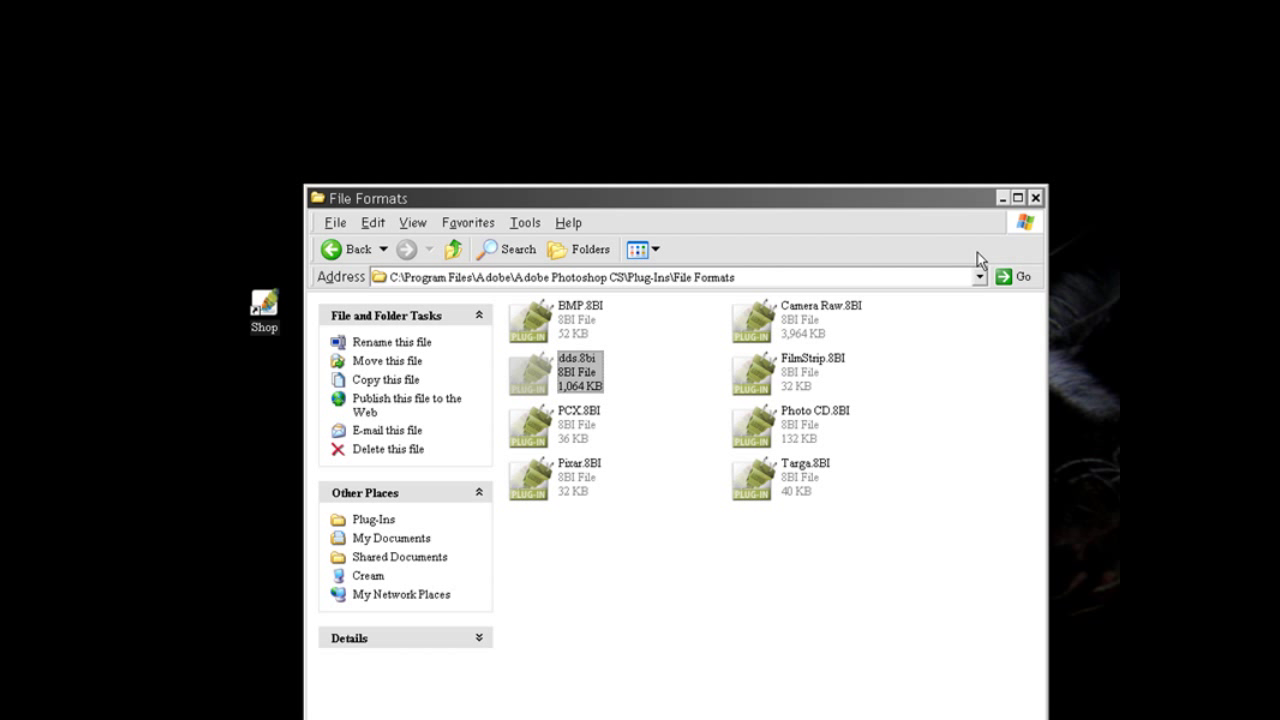
left_click(1035, 198)
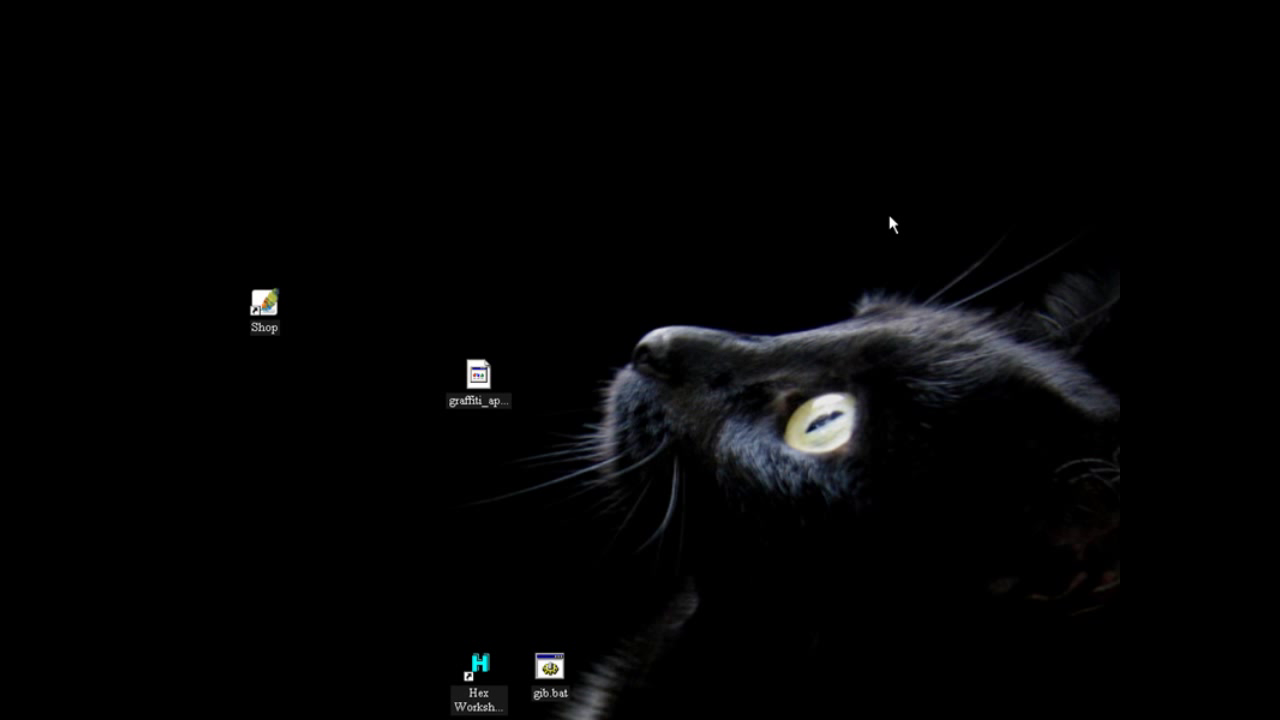
- Move the graffiti_apr_d.dds icon lower on the desktop
left_click_drag(500, 402, 265, 310)
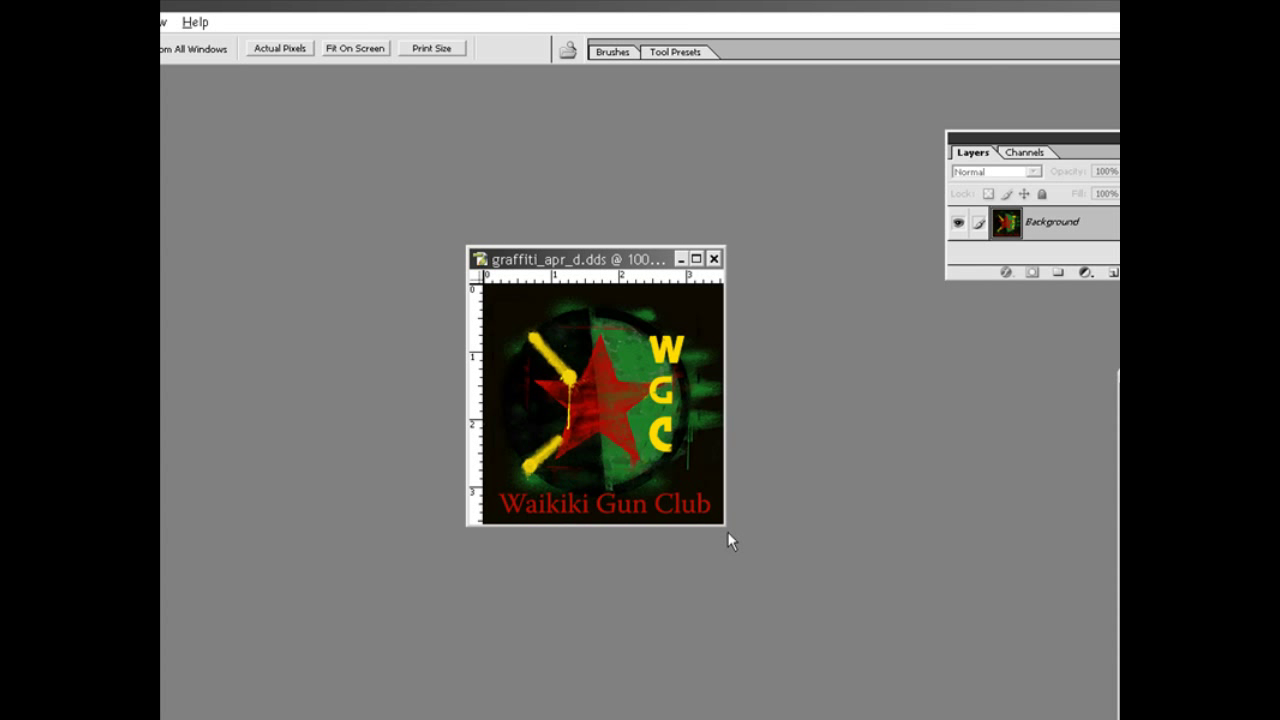
- Select the Waikiki Gun Club caption, move it higher on the poster, and deselect
left_click_drag(728, 533, 866, 615)
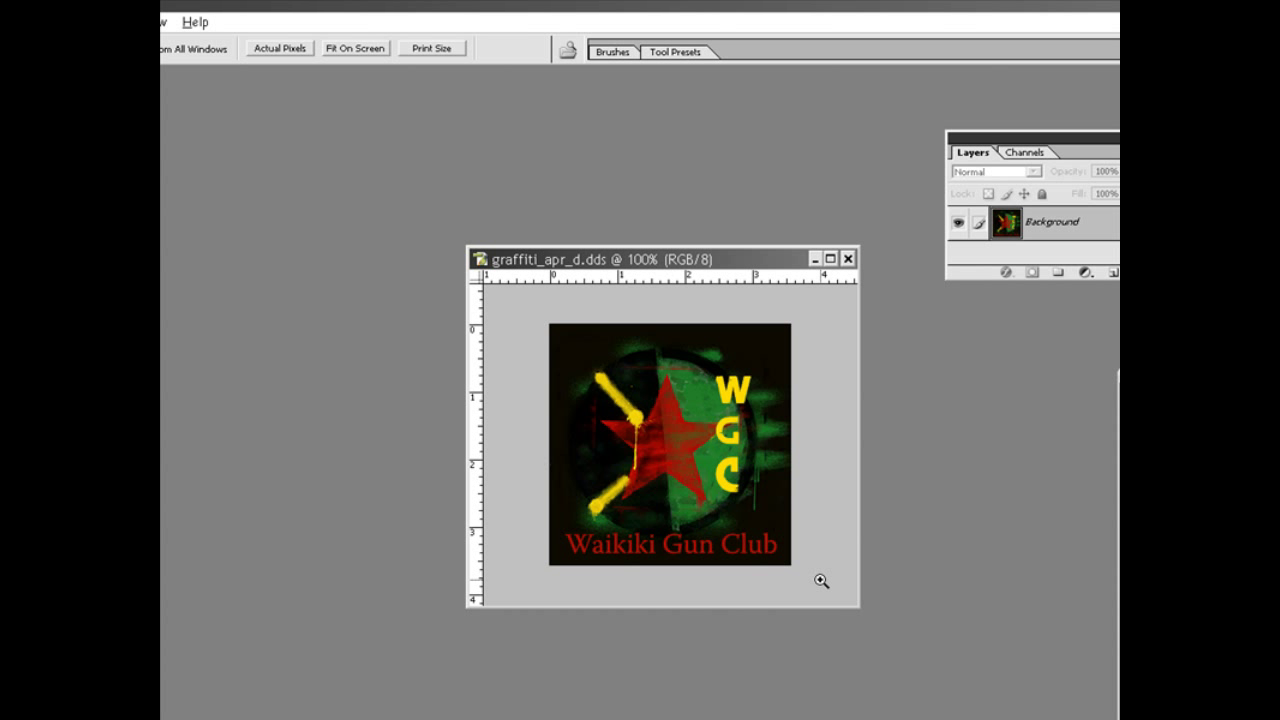
key("m")
left_click_drag(557, 527, 780, 557)
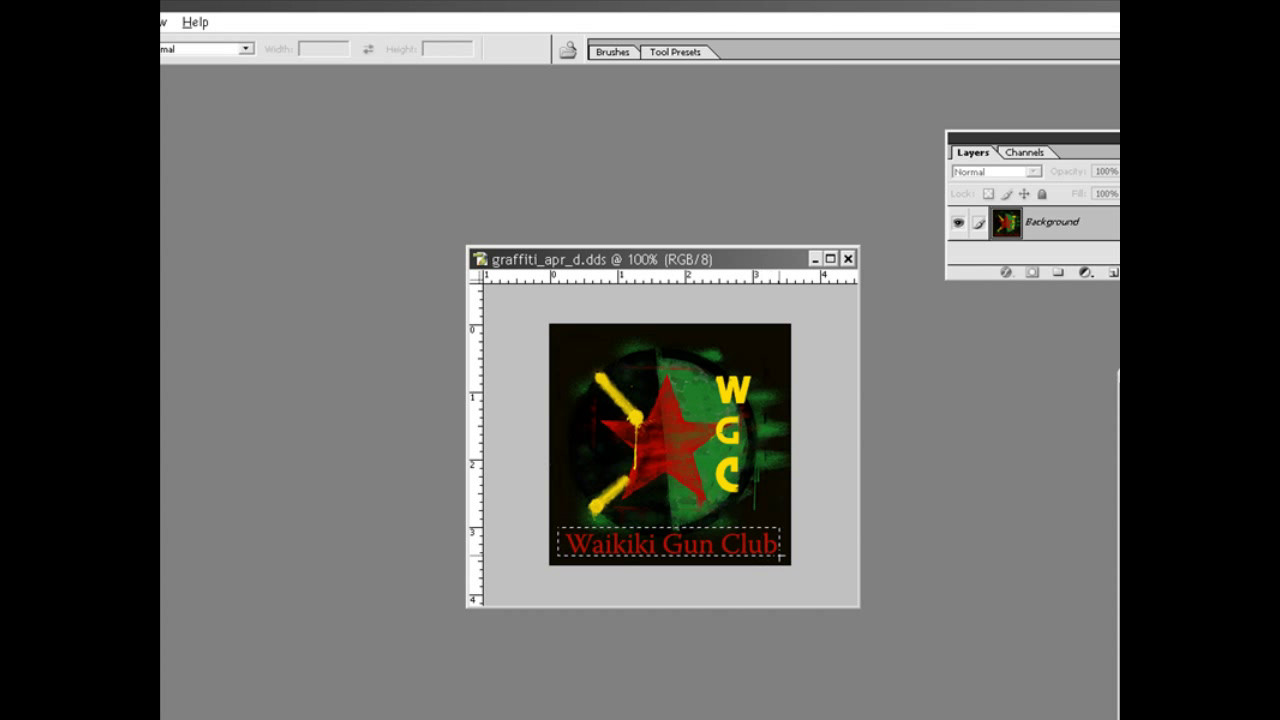
key("v")
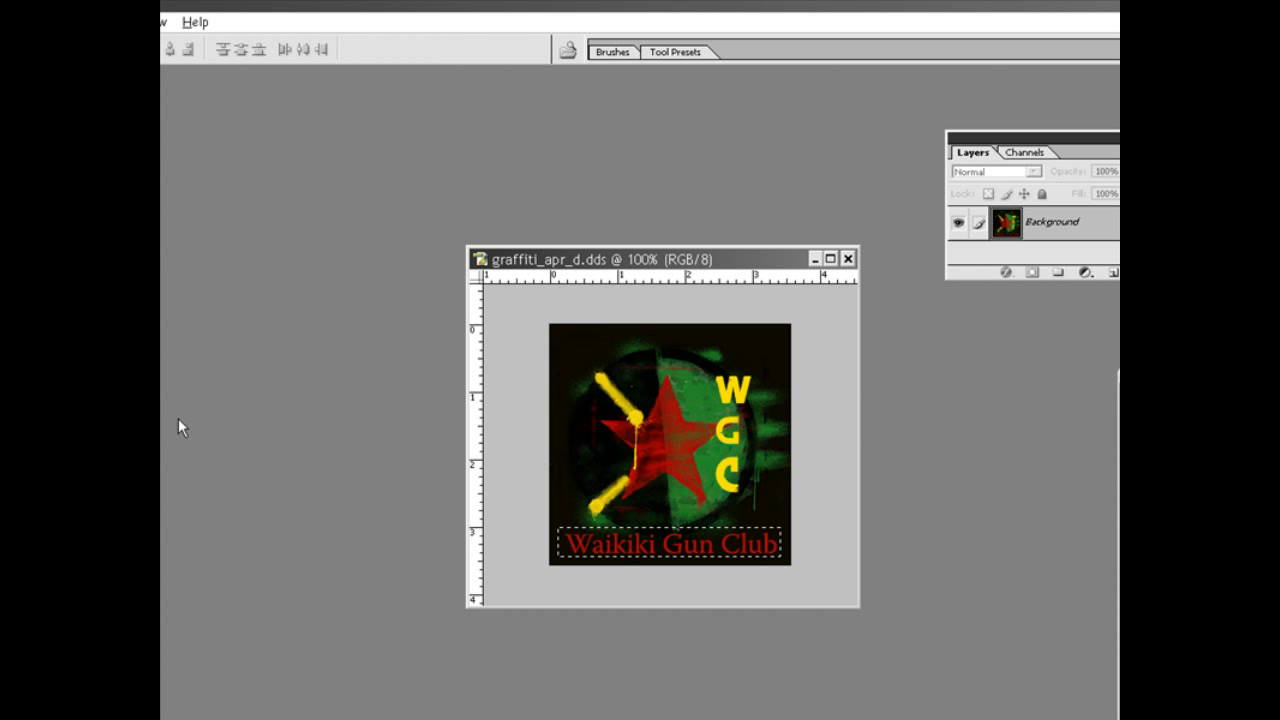
left_click_drag(639, 542, 639, 514)
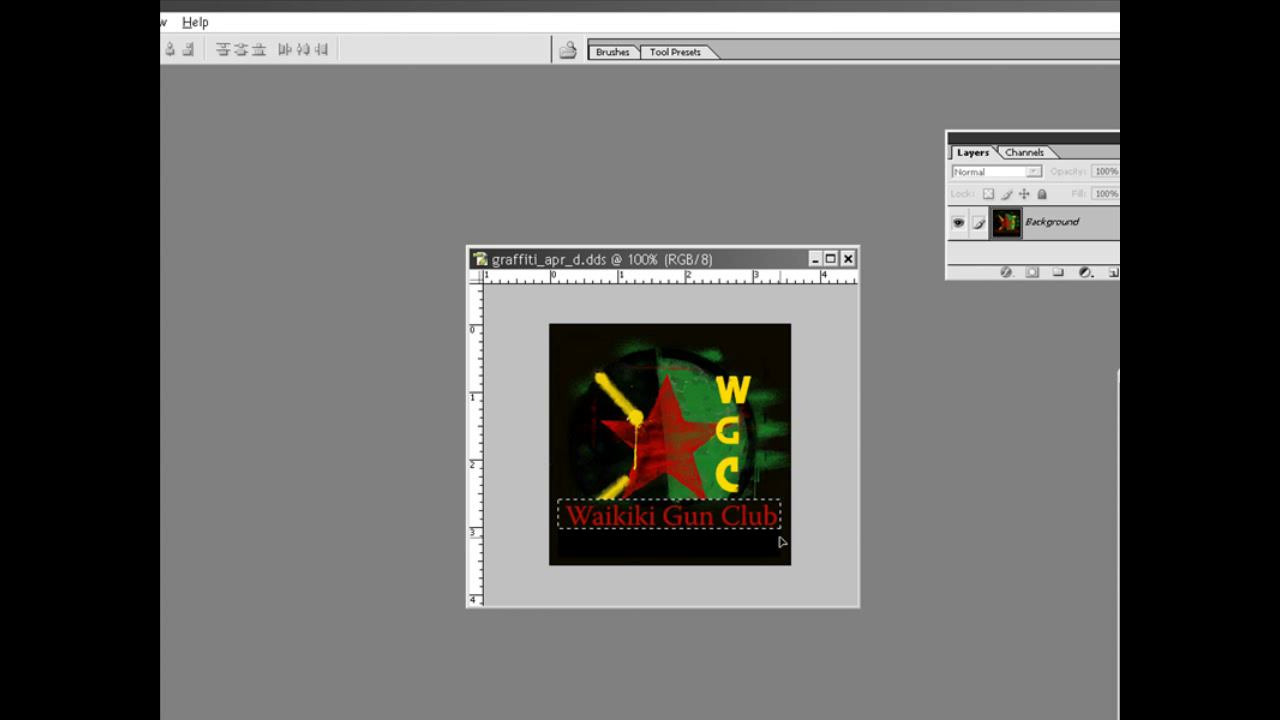
key("ctrl+d")
- Save graffiti_apr_d.dds with DXT5 ARGB interpolated-alpha compression in the NVIDIA dds dialog
key("ctrl+s")
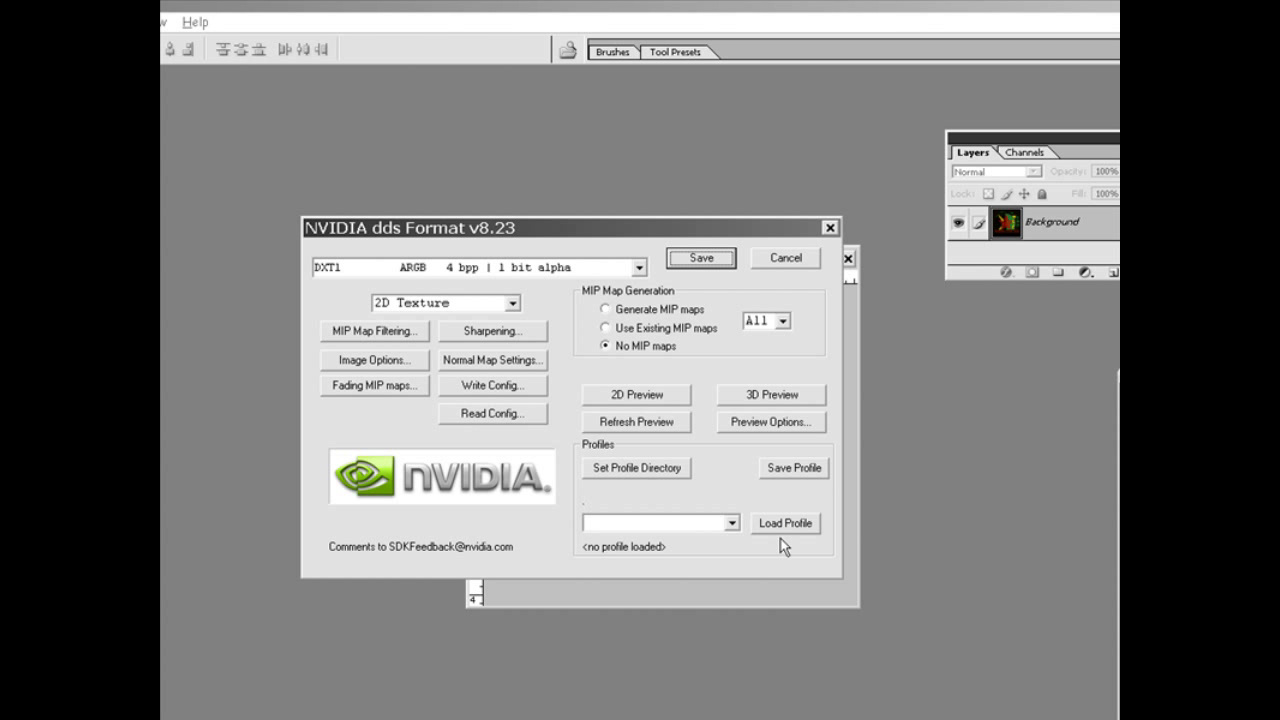
left_click(640, 268)
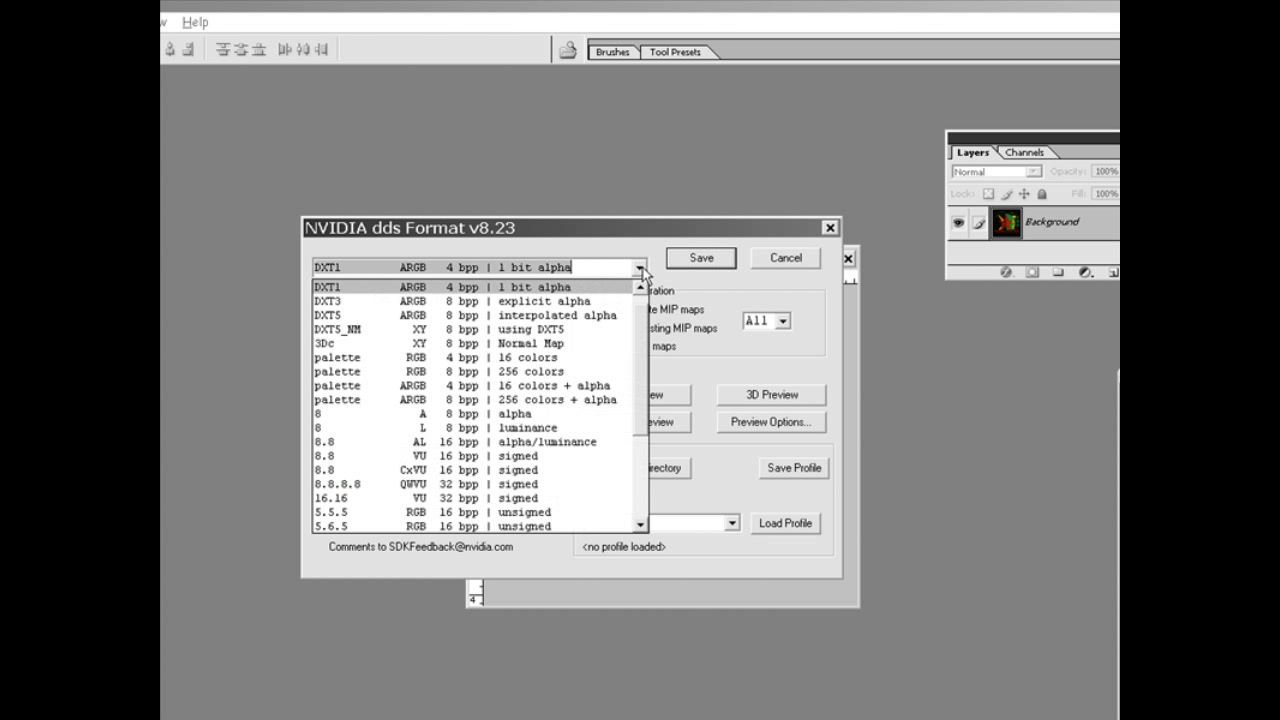
left_click(590, 314)
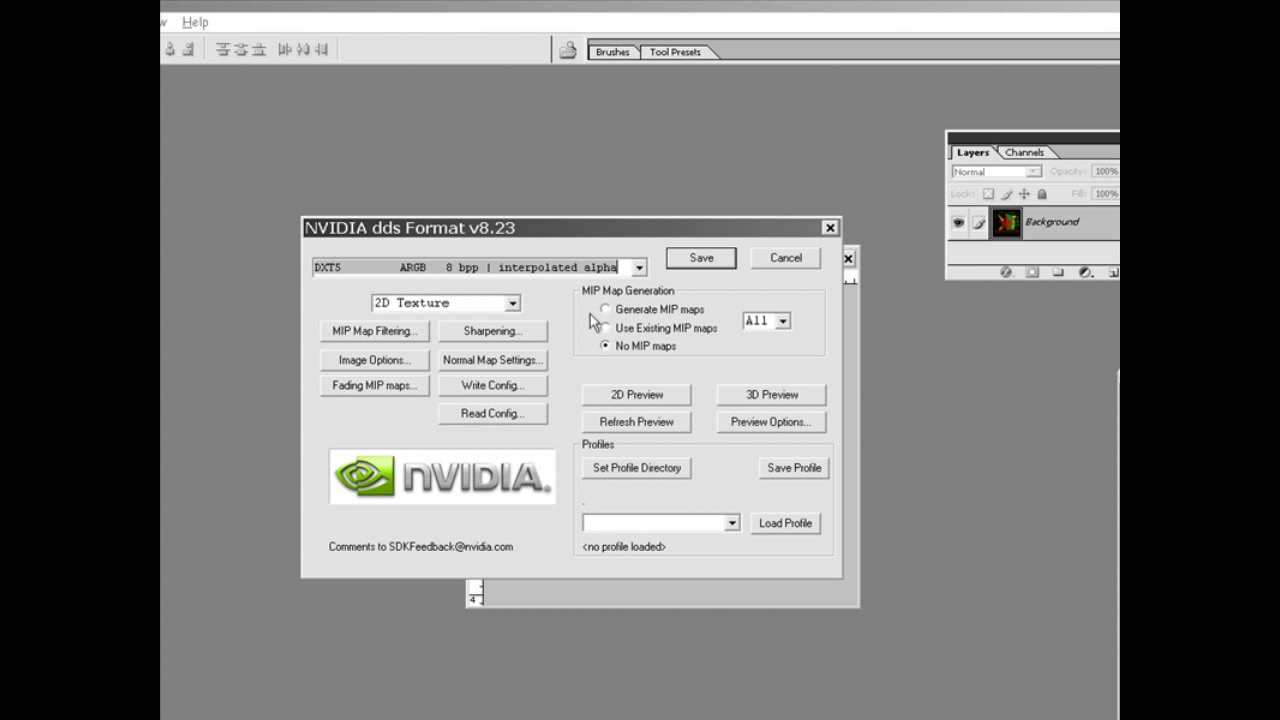
left_click(703, 259)
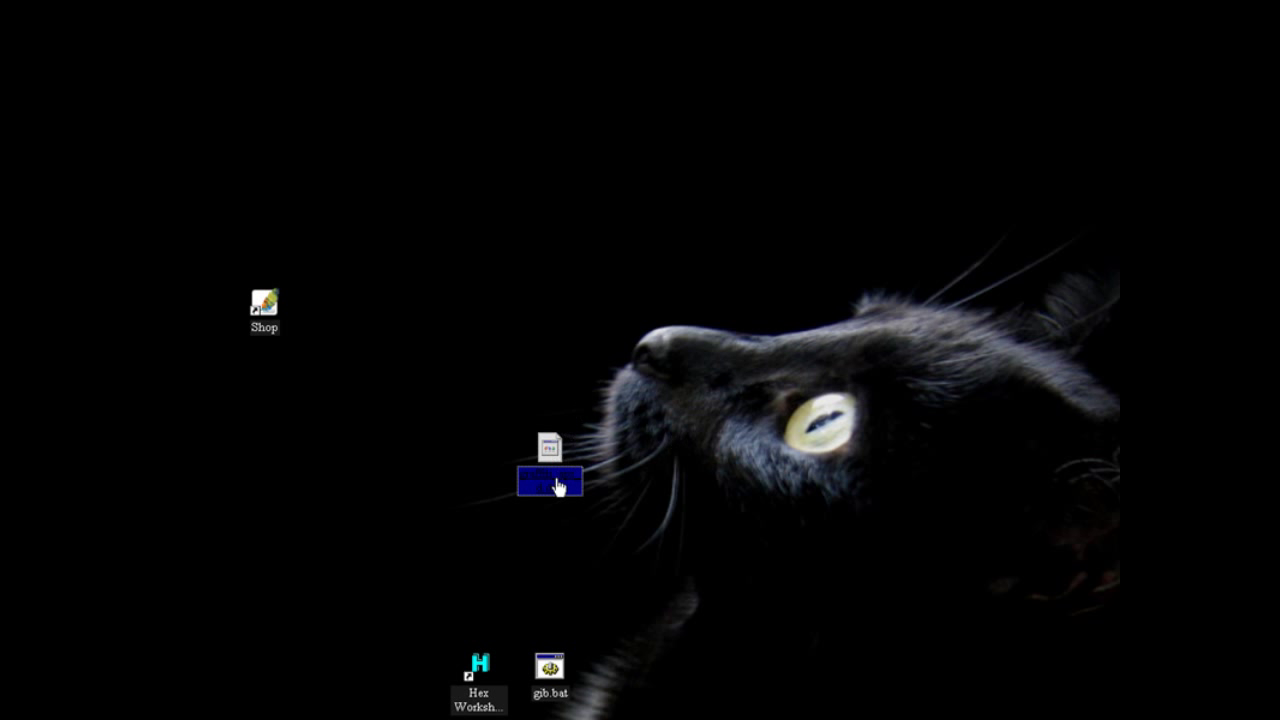
- Insert the copied original XBT header at the start of graffiti_apr_d.dds in Hex Workshop, then close it
left_click_drag(560, 482, 479, 671)
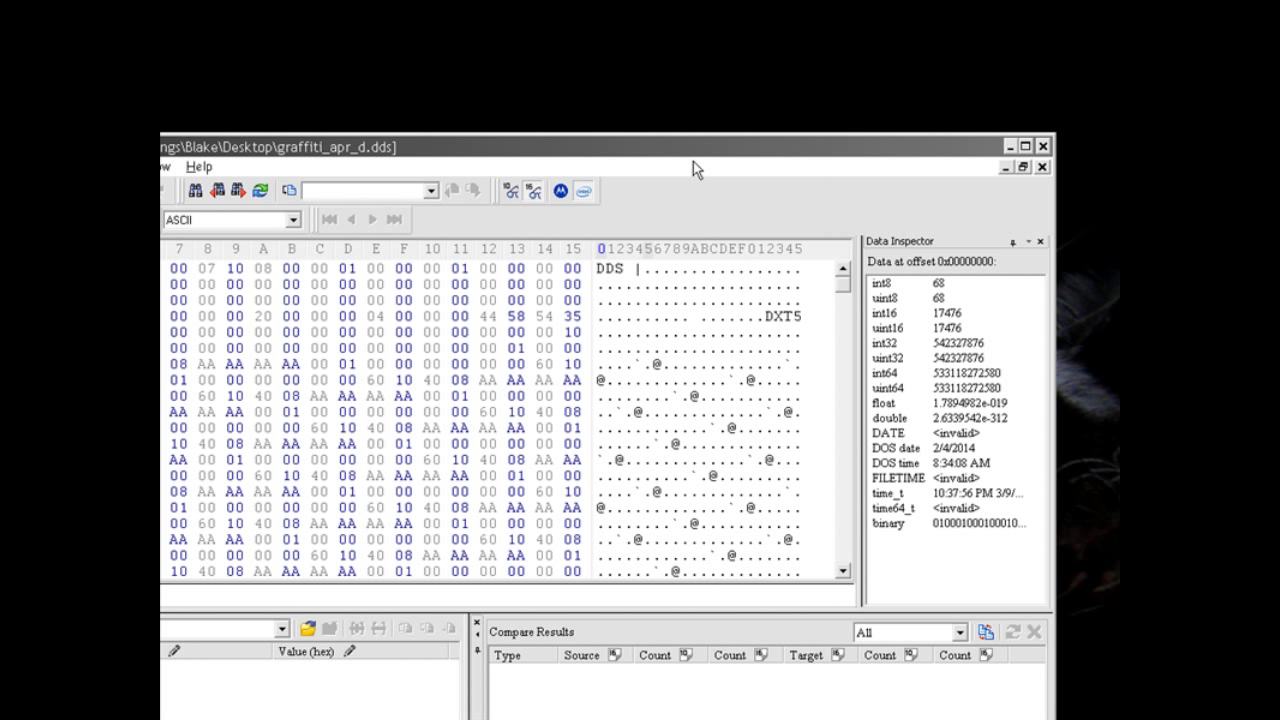
key("Insert")
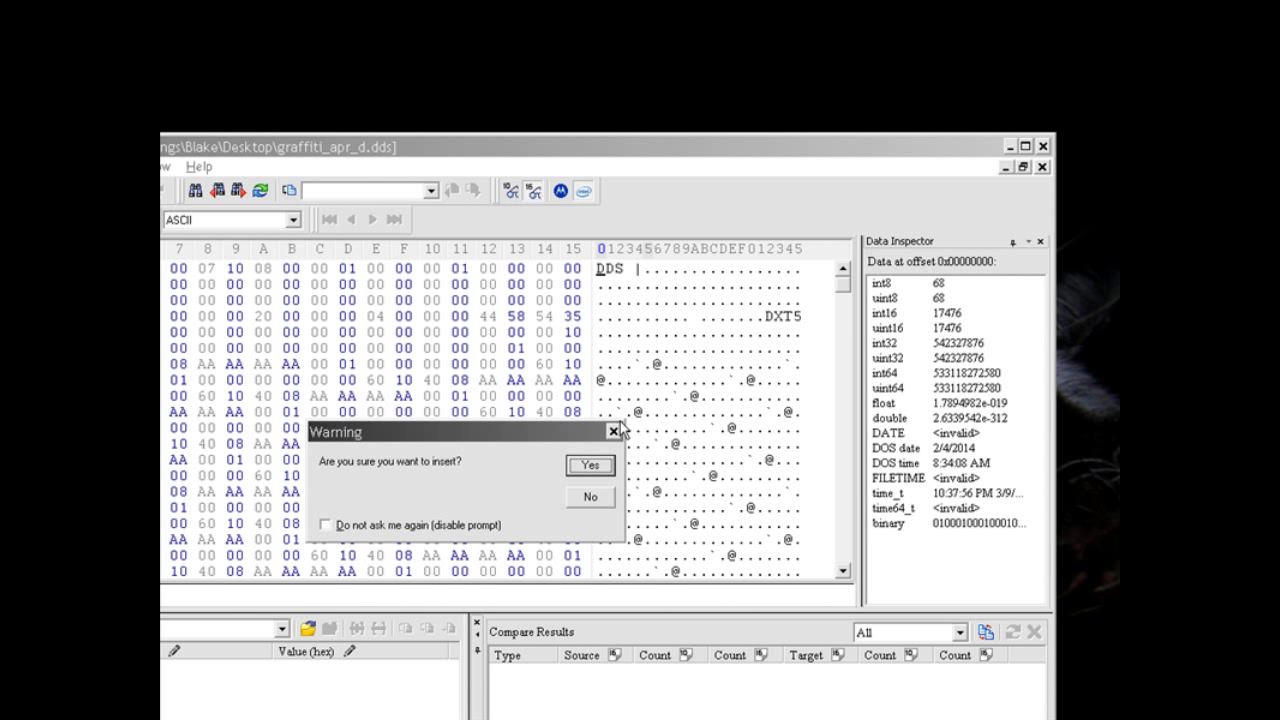
left_click(590, 465)
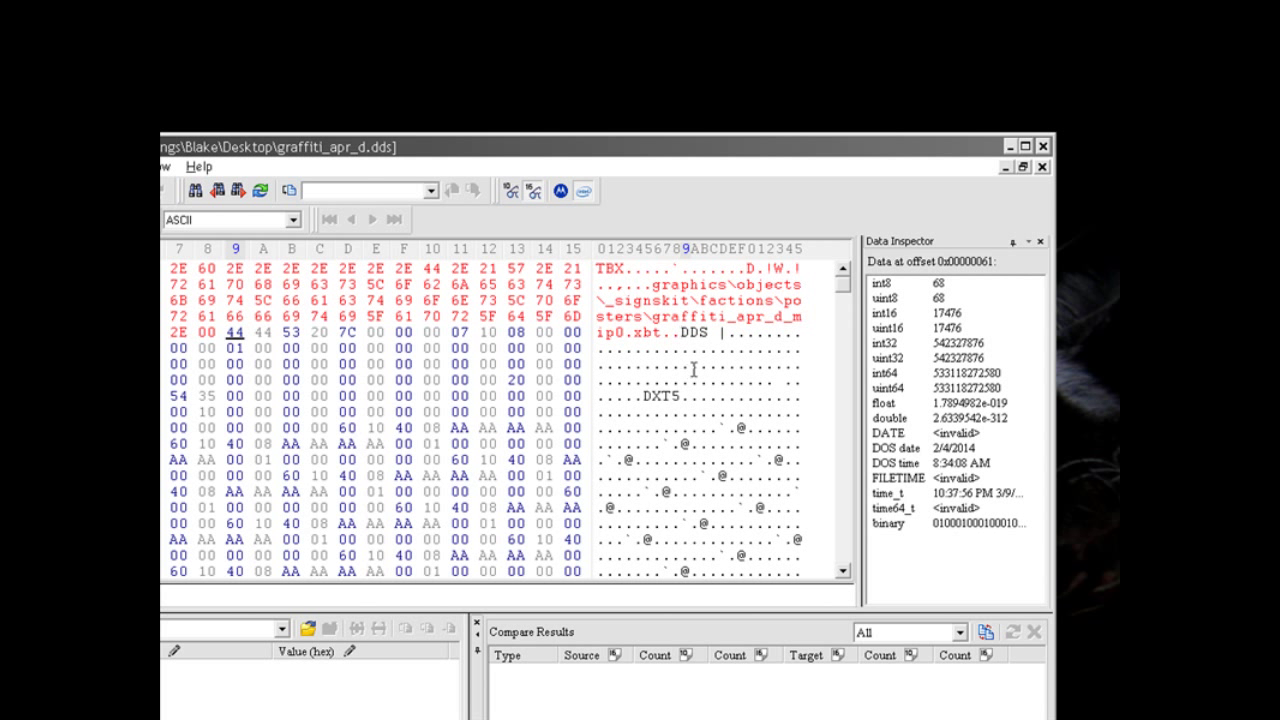
left_click(1043, 146)
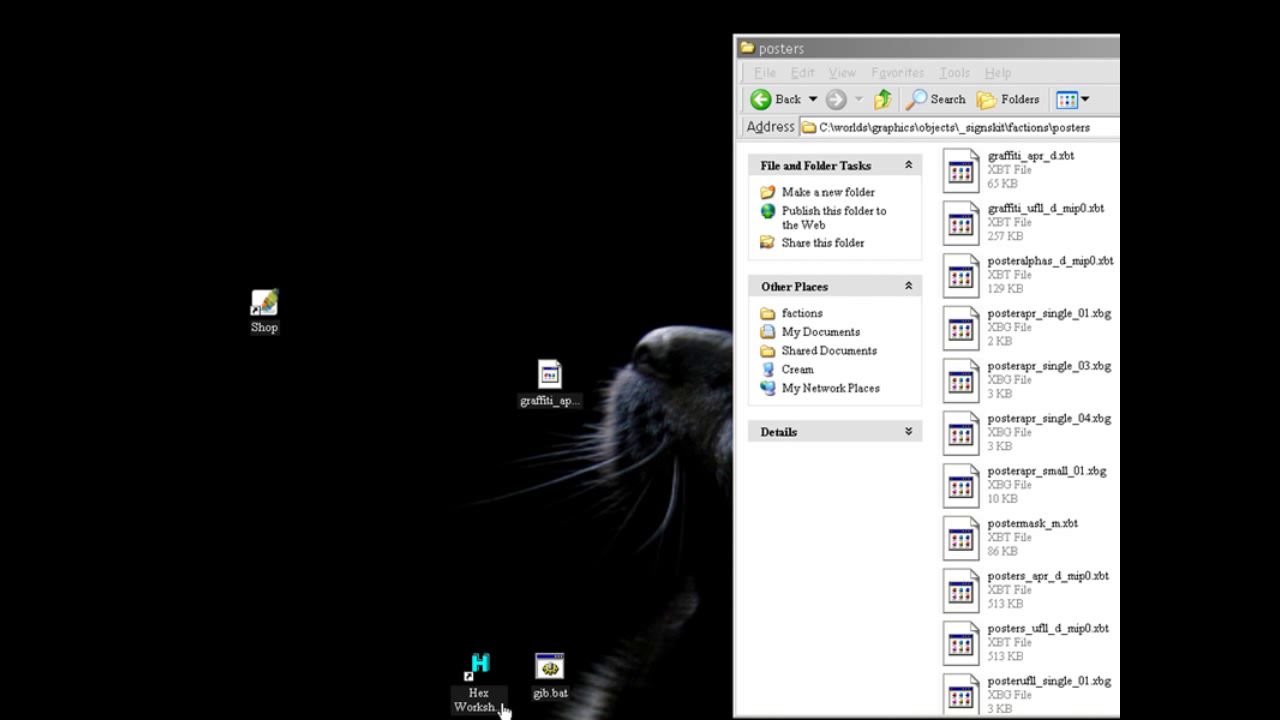
- Rename the desktop graffiti_apr_d.dds copy back to graffiti_apr_d.xbt
right_click(564, 408)
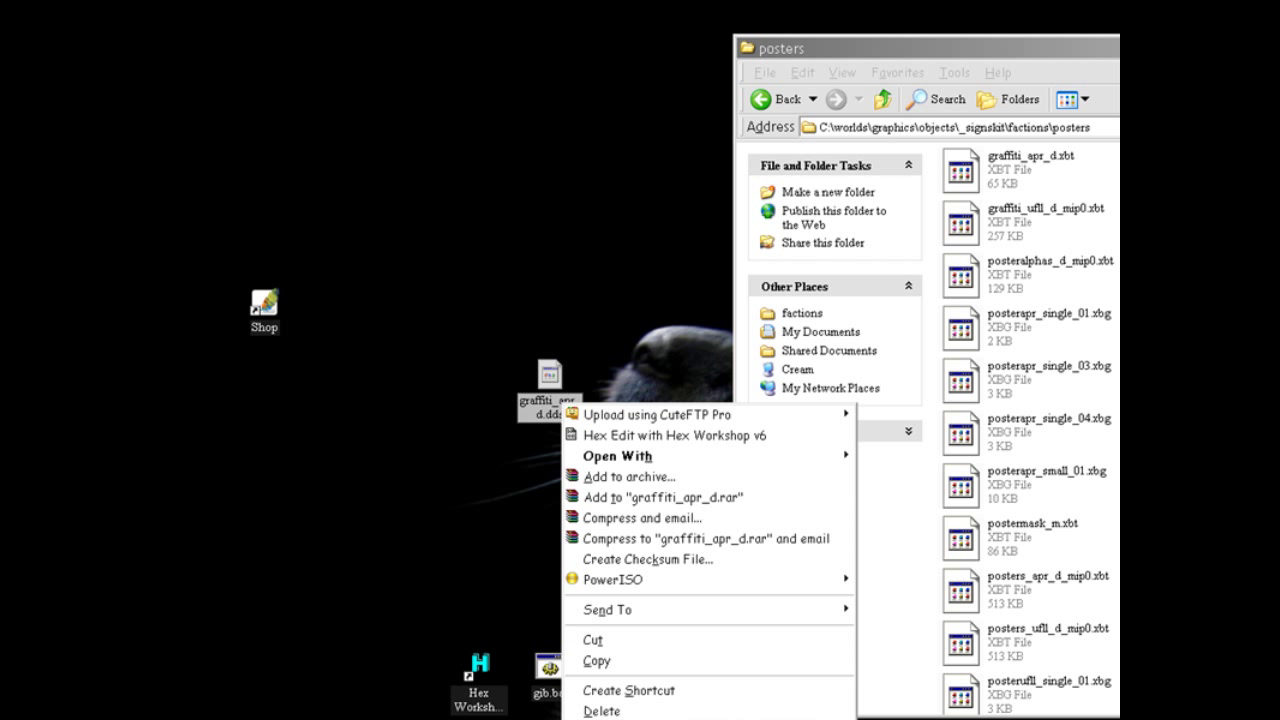
key("m")
key("End")
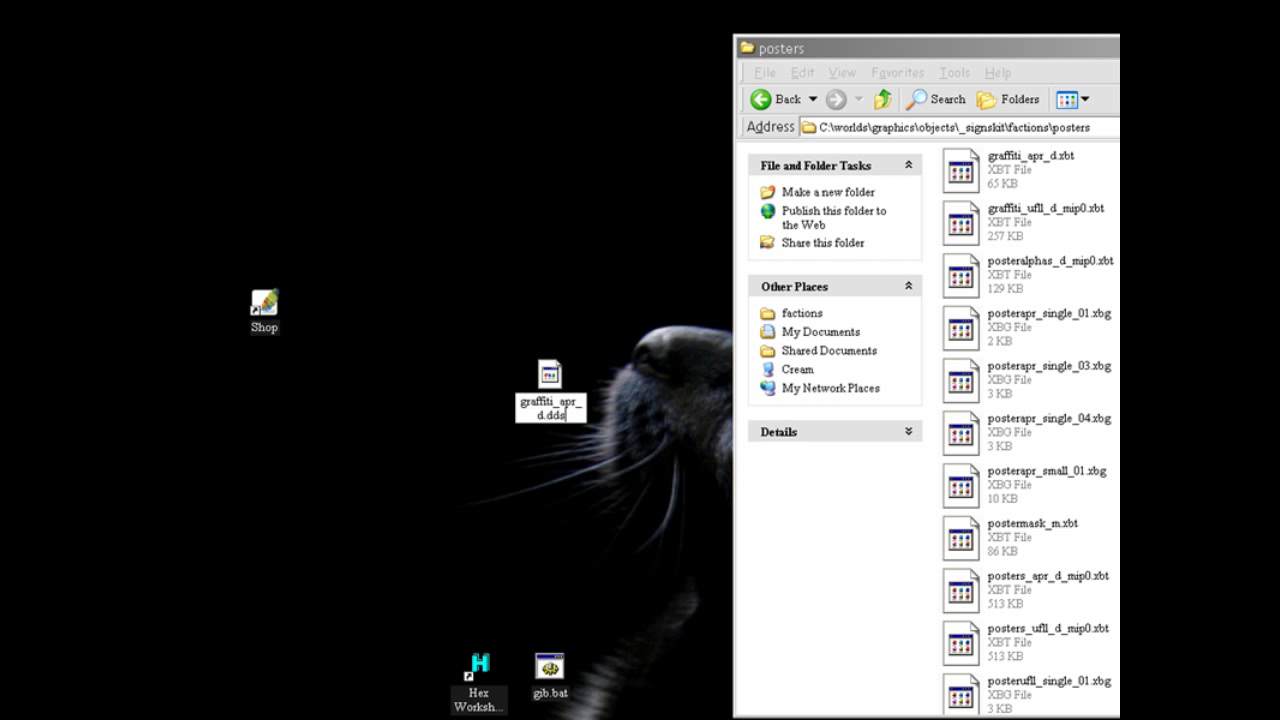
key("BackSpace")
key("BackSpace")
key("BackSpace")
key("BackSpace")
type(".xbt")
key("Return")
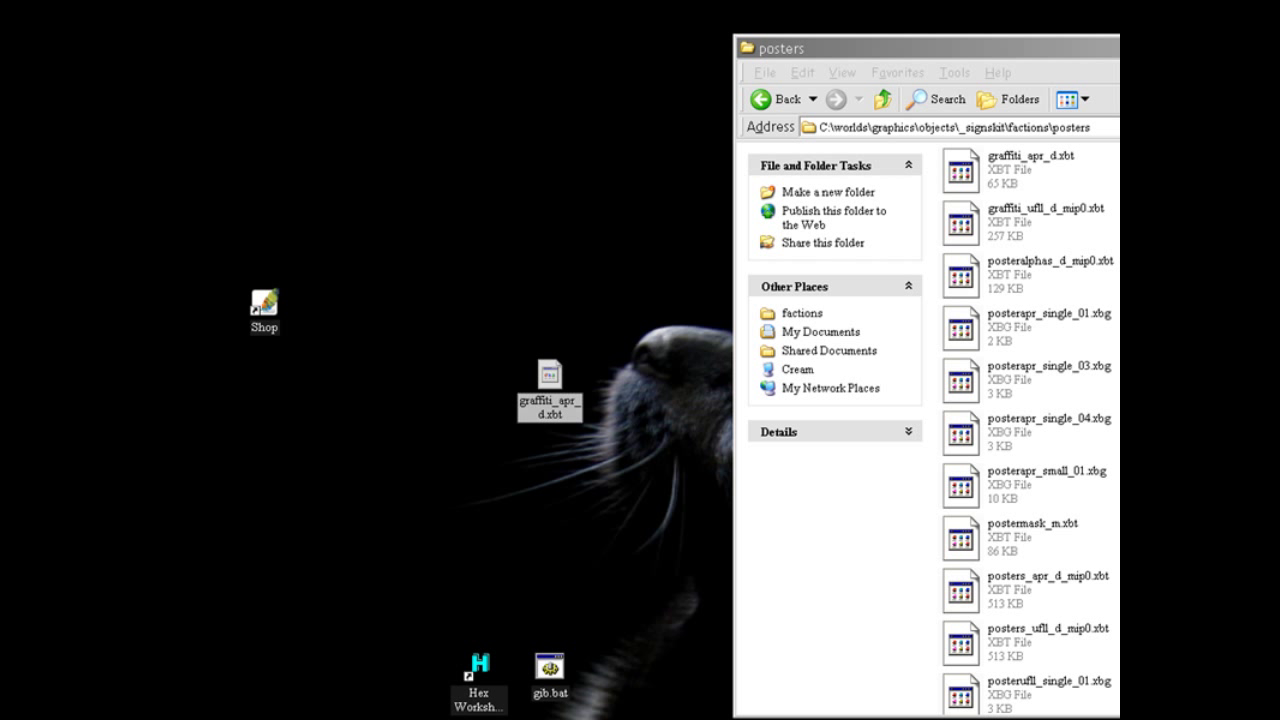
- Reposition the graffiti icon and posters window, then select graffiti_apr_d.xbt in the posters folder
left_click_drag(523, 420, 595, 282)
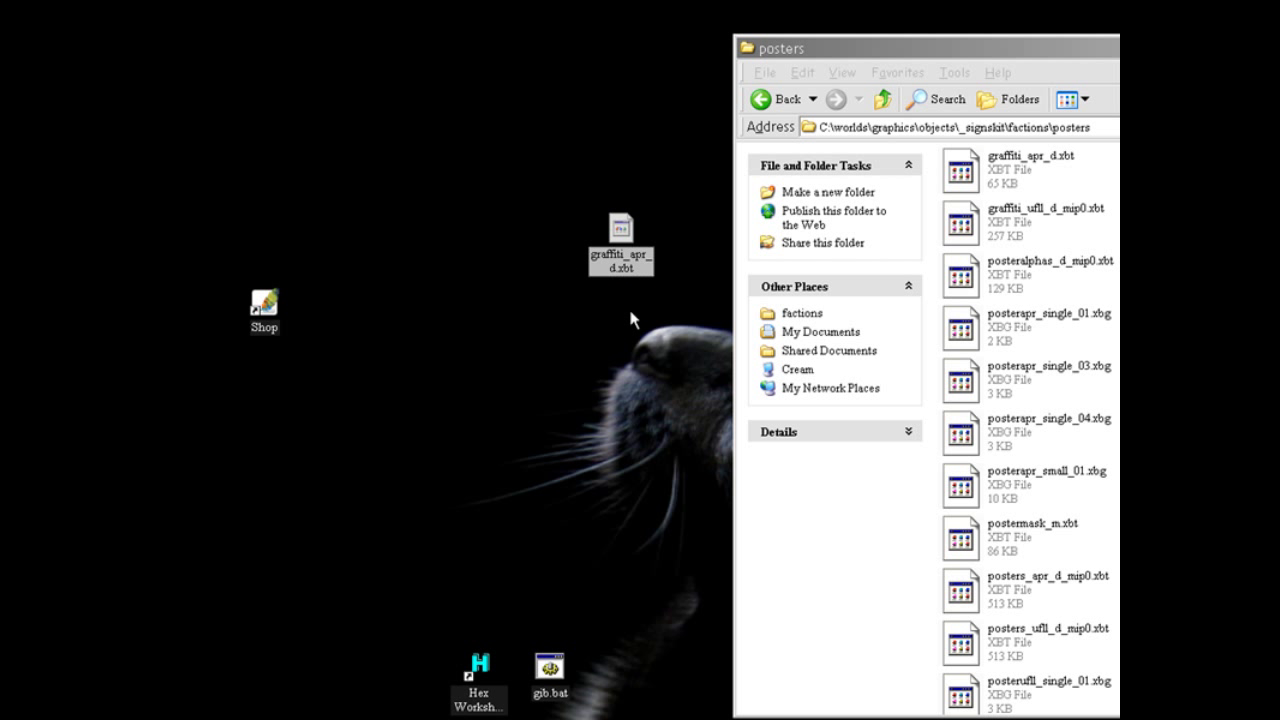
left_click_drag(620, 232, 477, 232)
left_click_drag(918, 54, 846, 60)
left_click(950, 160)
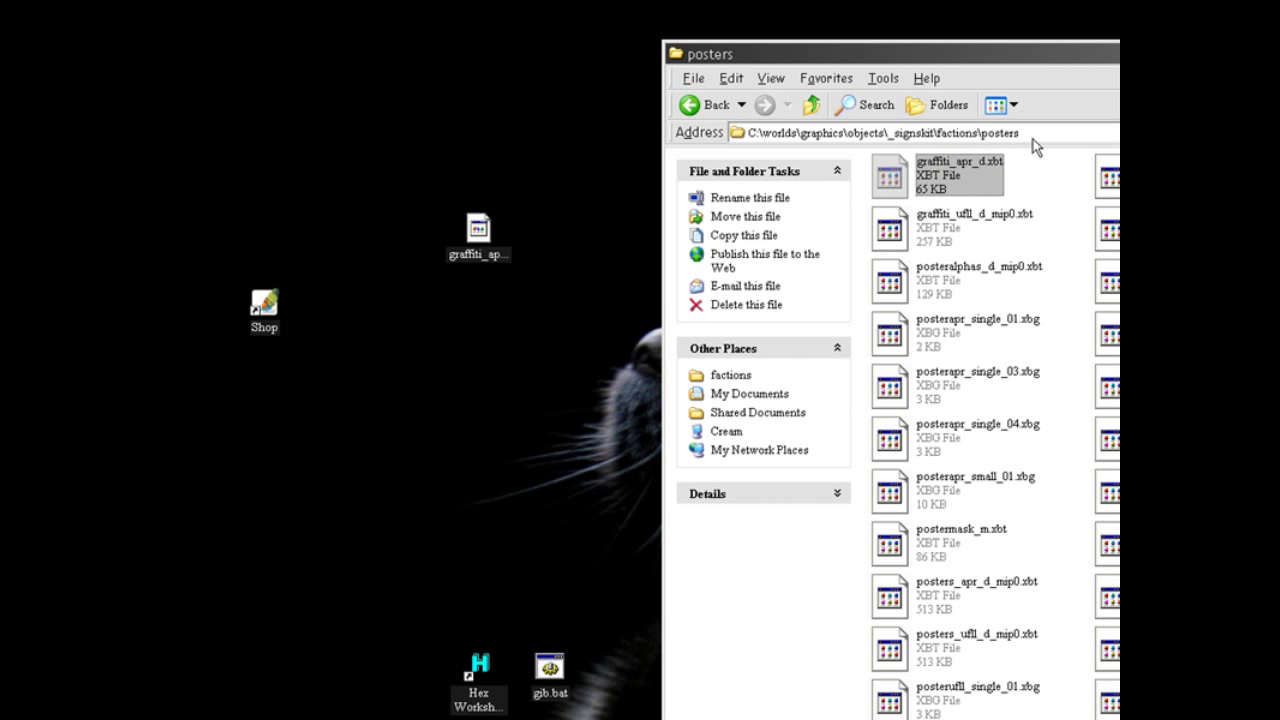
- Create a new desktop folder named graphics
right_click(368, 363)
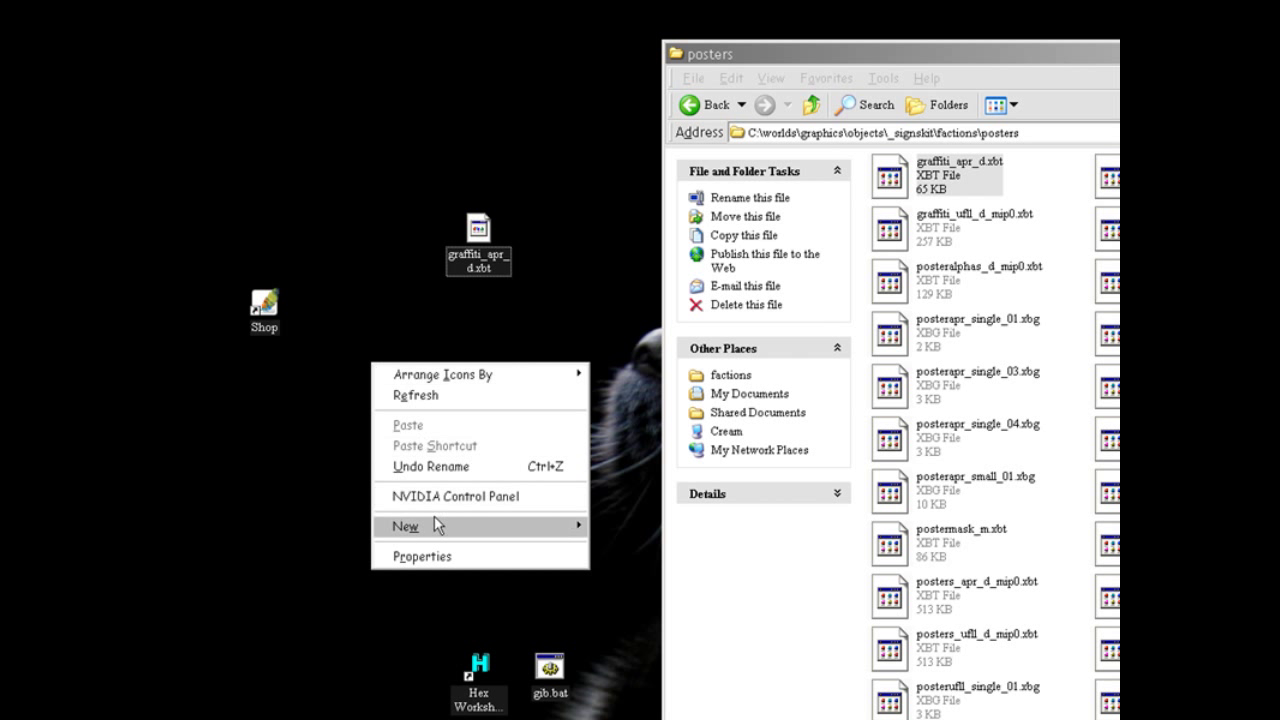
mouse_move(443, 527)
left_click(636, 530)
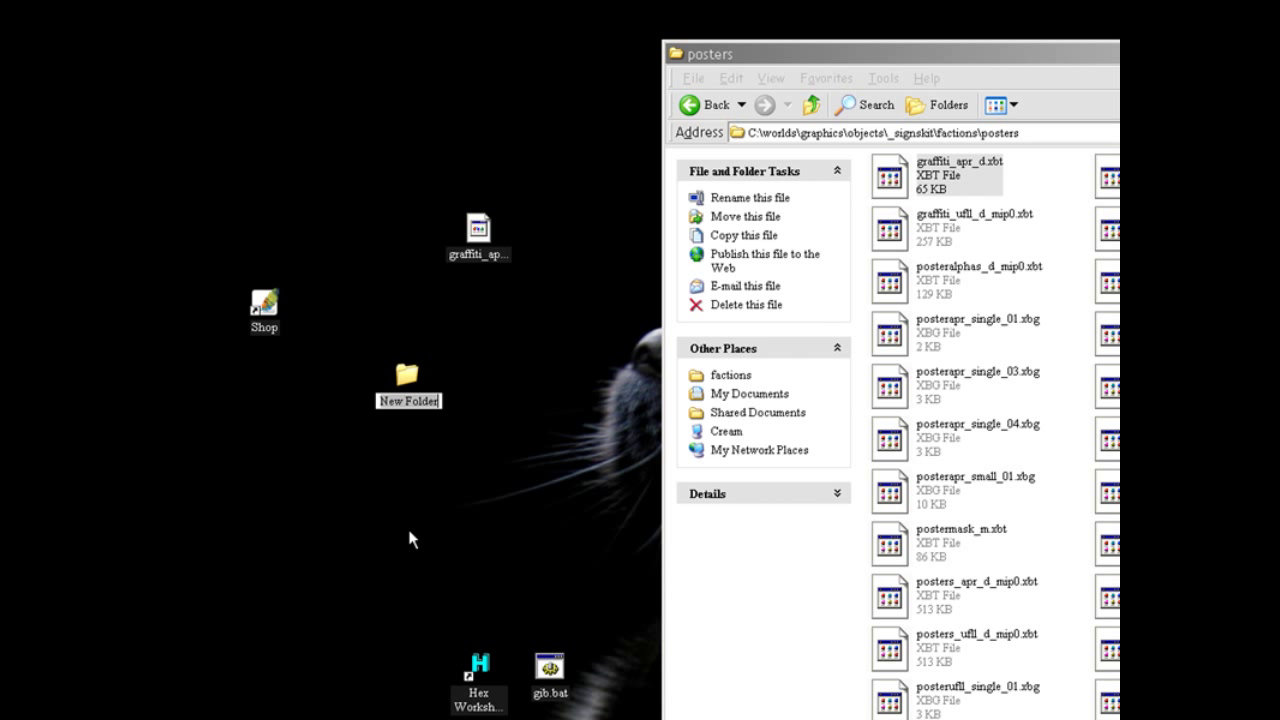
type("graphics")
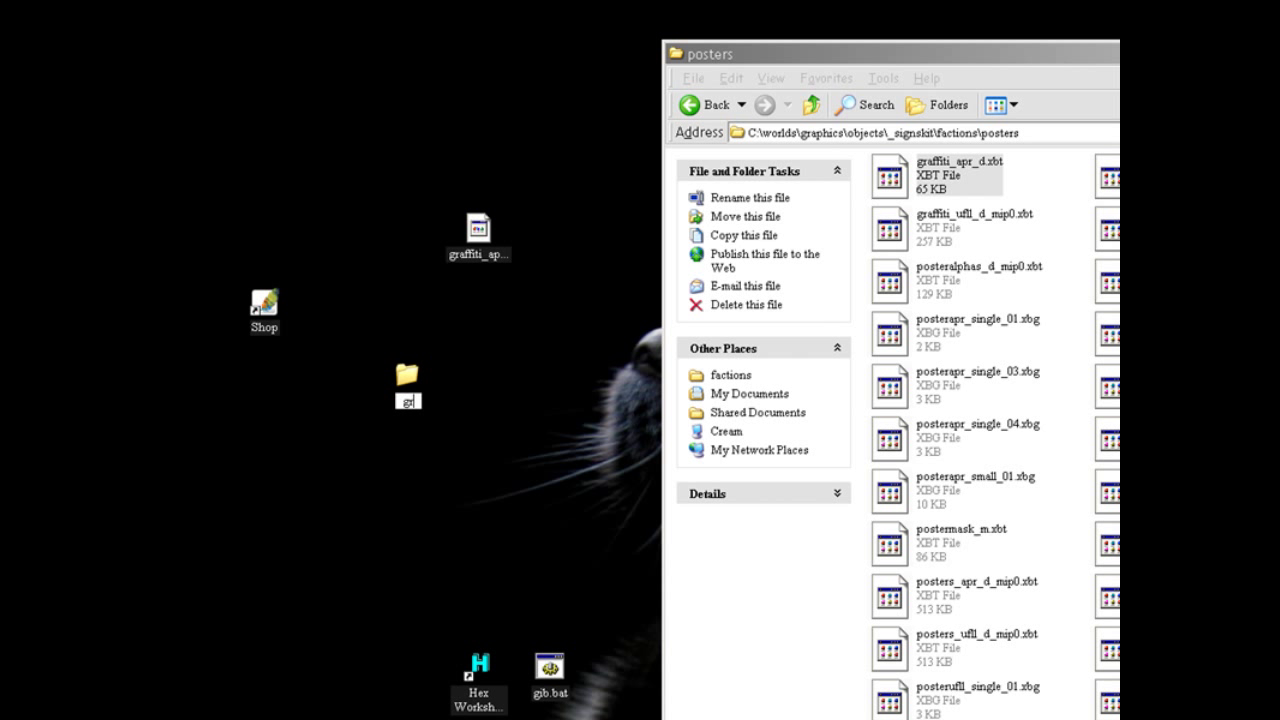
key("Return")
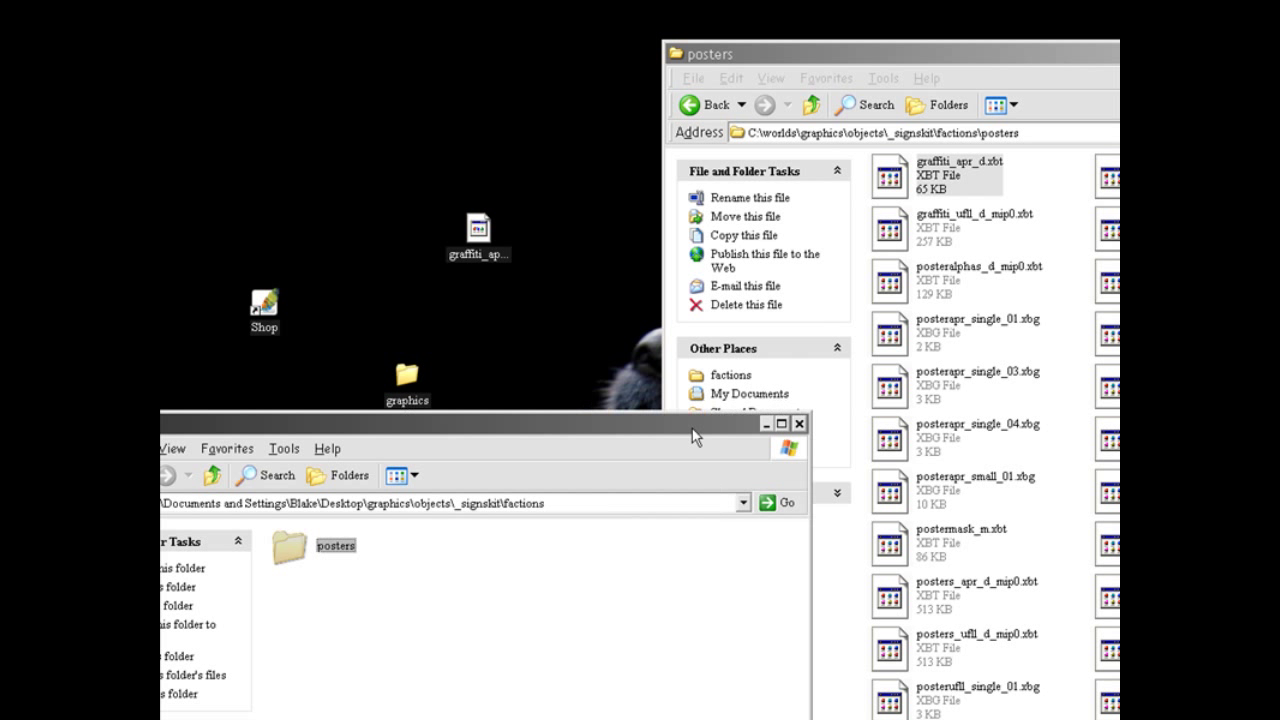
- Drop the edited graffiti file into the factions posters folder
left_click_drag(694, 434, 700, 396)
left_click_drag(478, 229, 340, 515)
left_click_drag(496, 396, 515, 160)
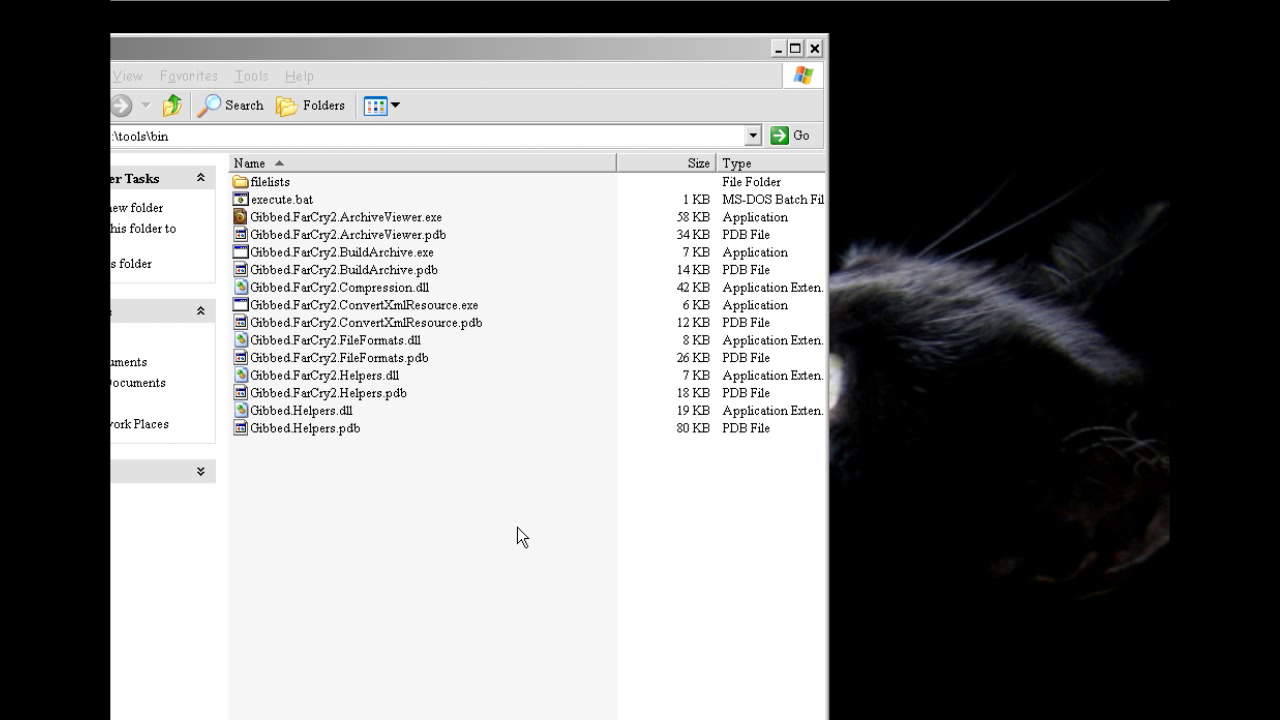
- Launch Gibbed.FarCry2.ArchiveViewer.exe and load patch.fat from the Data_Win32 folder
left_click(417, 222)
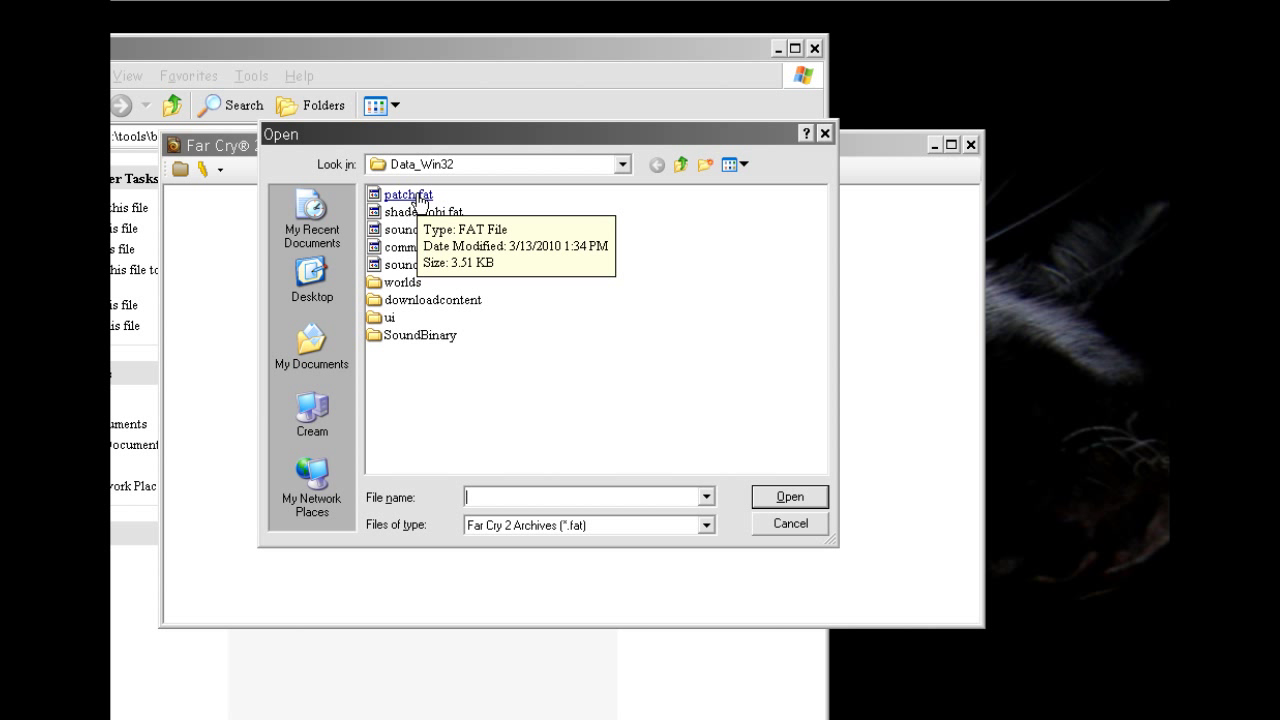
left_click(622, 164)
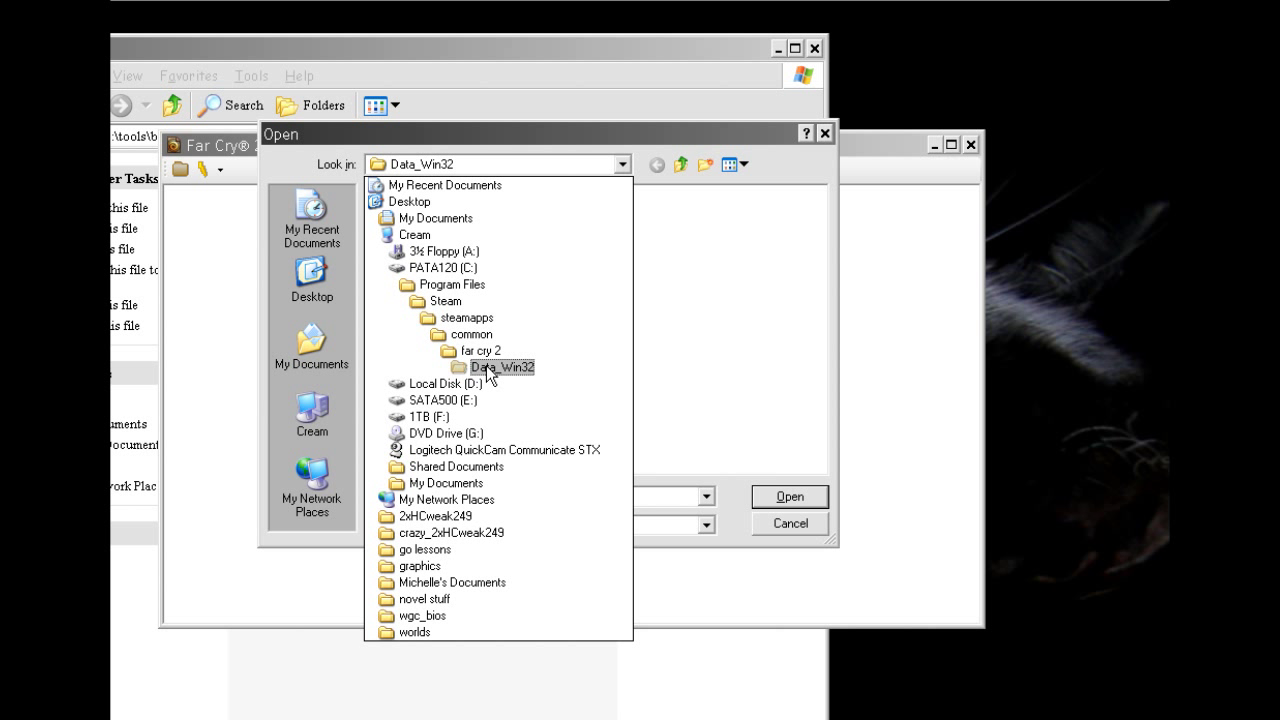
left_click(486, 368)
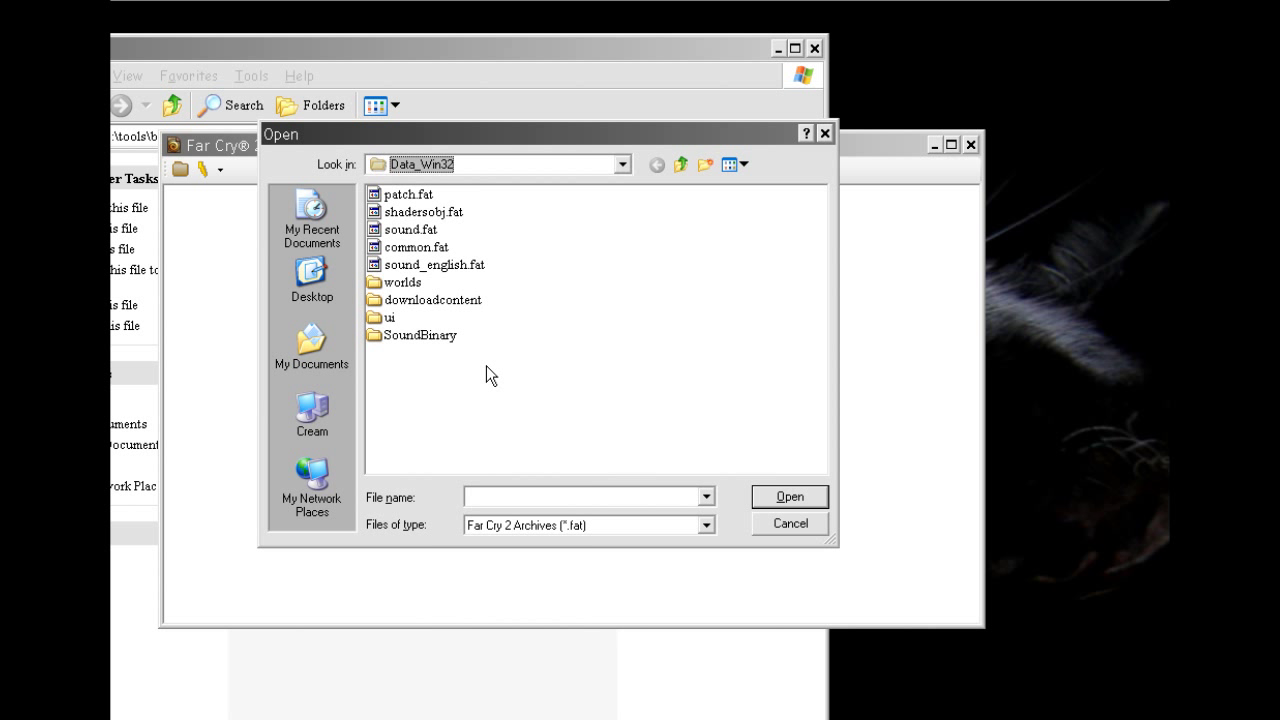
left_click(412, 197)
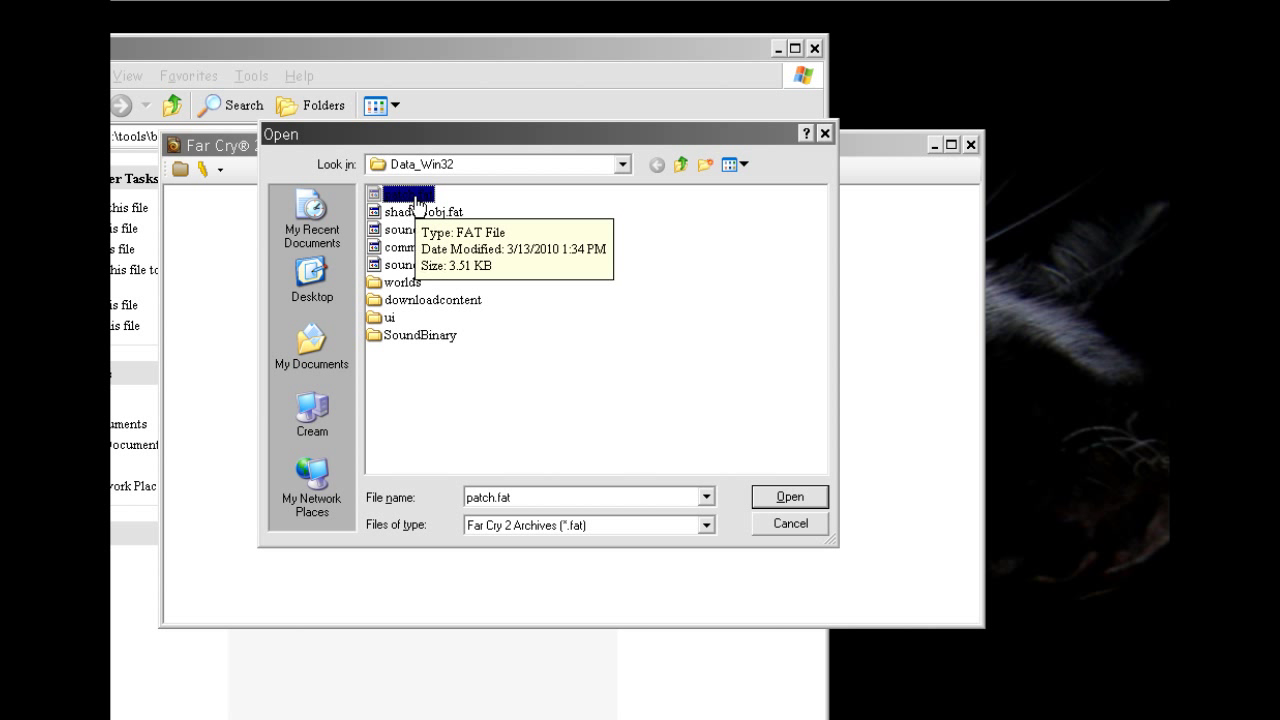
key("Return")
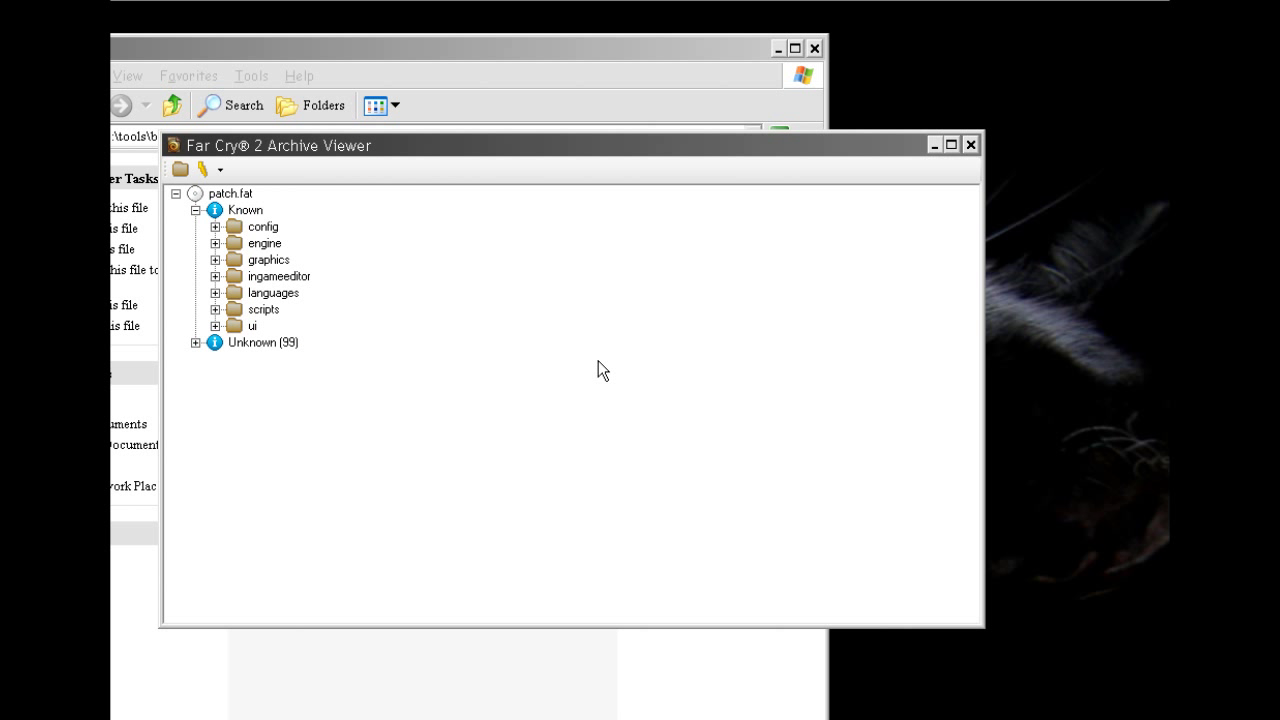
- Save all files from patch.fat into a newly made folder named patch on PATA120 (C:)
left_click(220, 169)
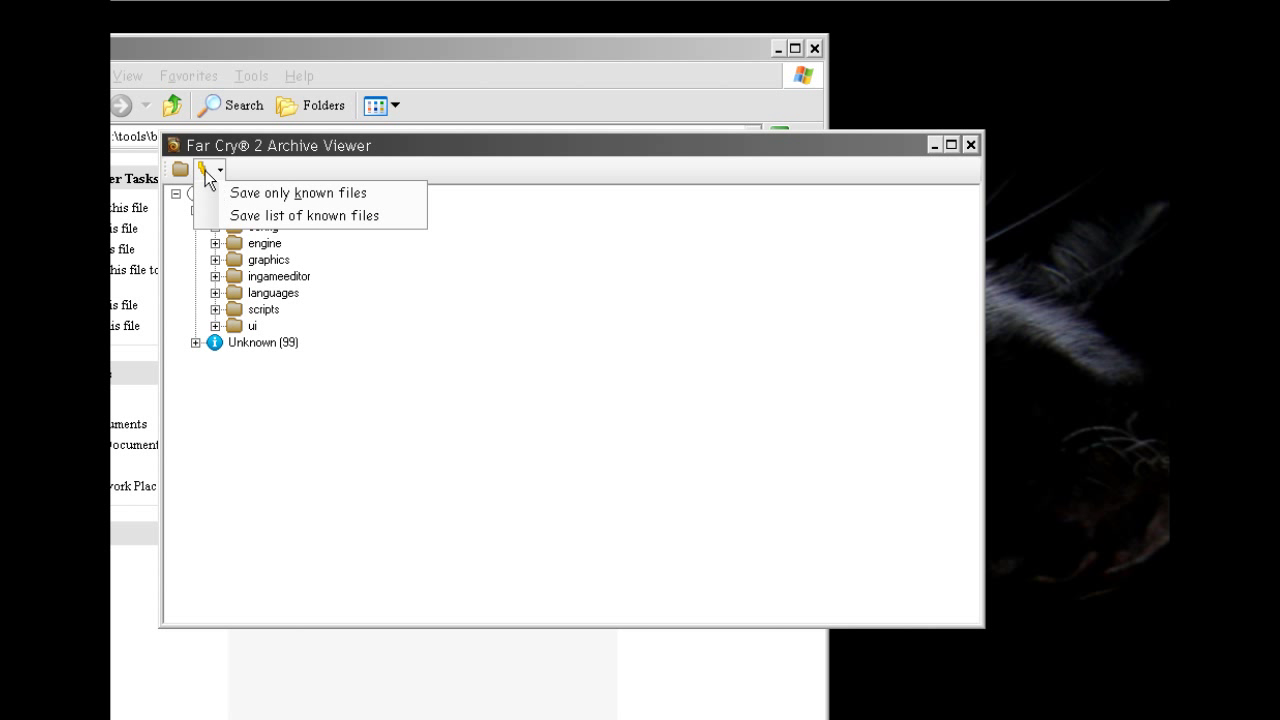
left_click(204, 170)
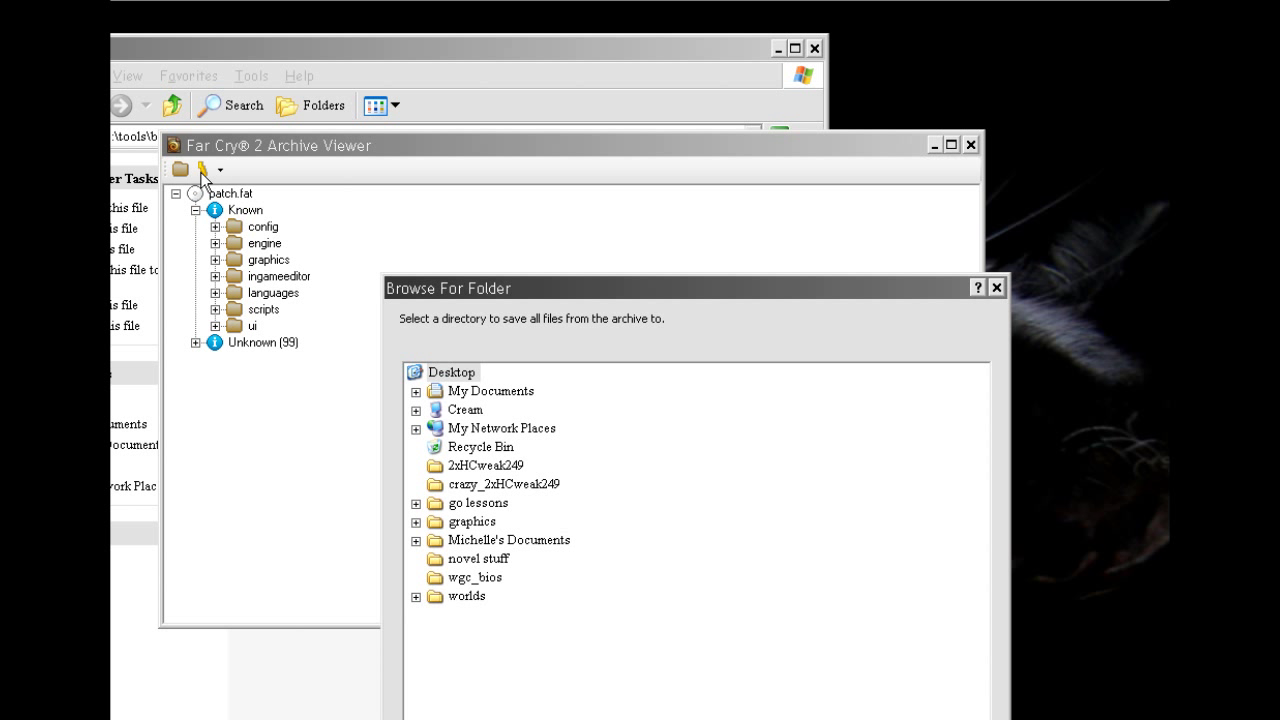
left_click_drag(565, 305, 542, 4)
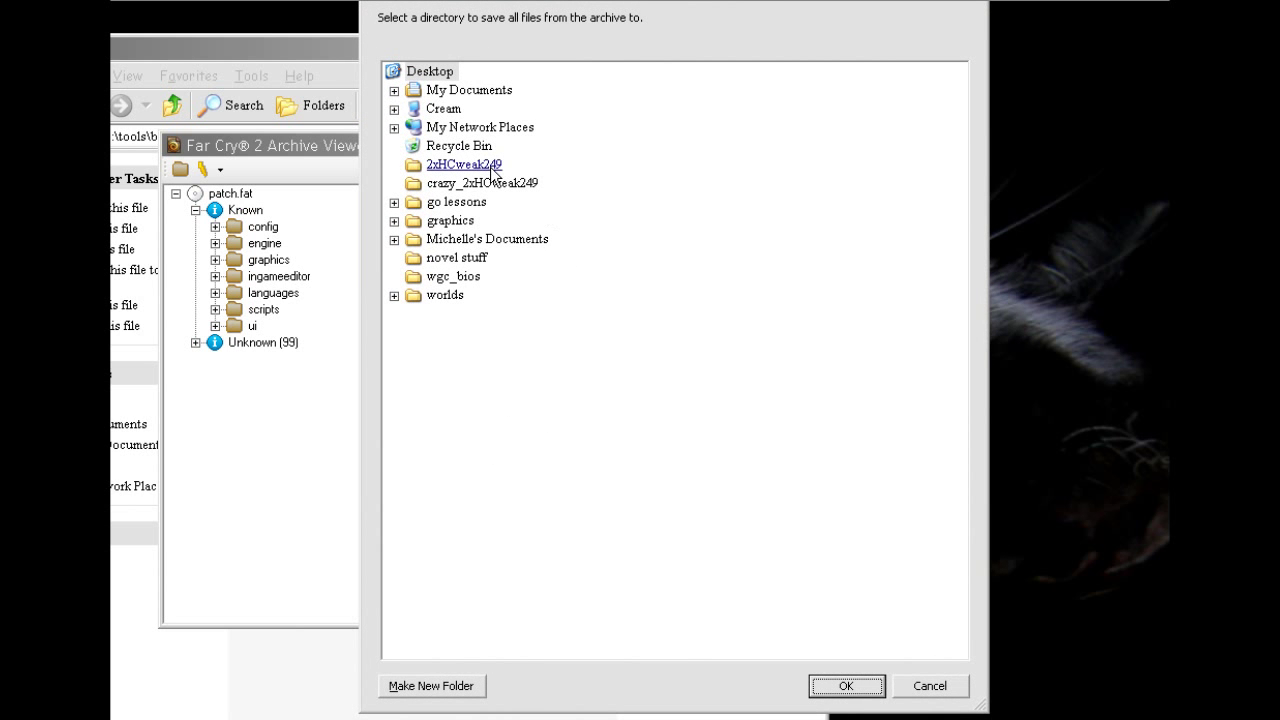
left_click(393, 108)
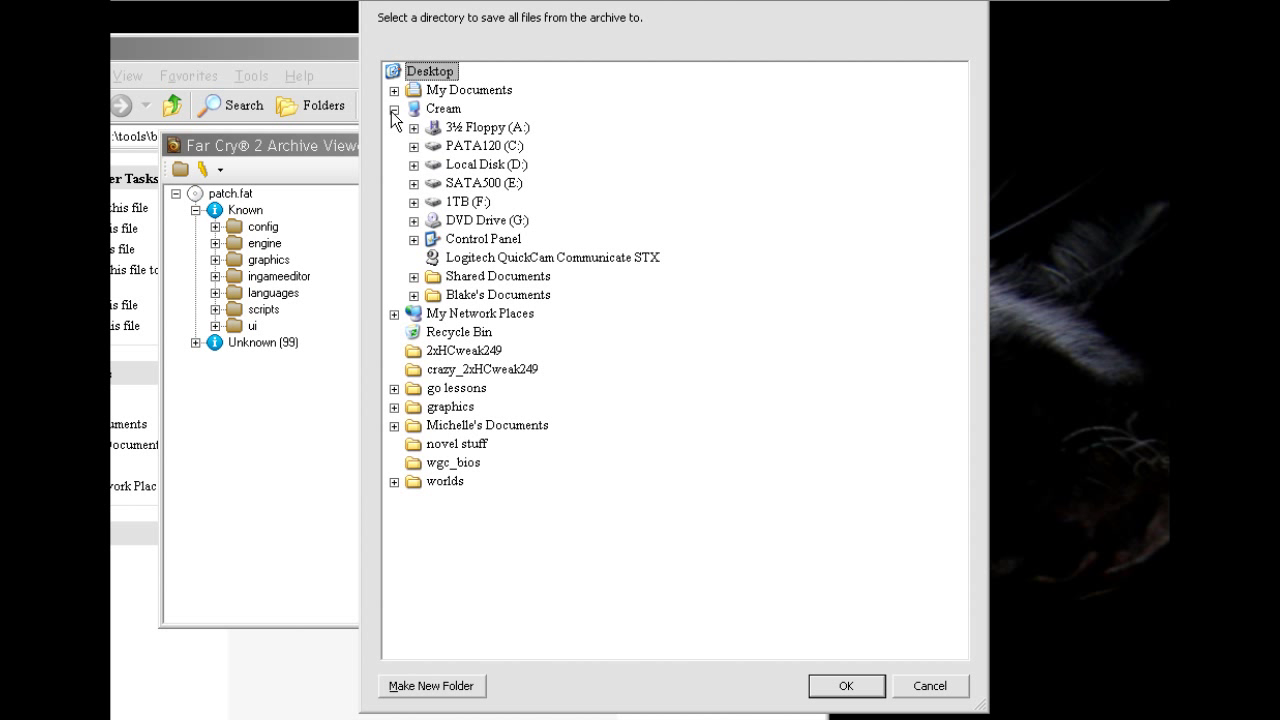
left_click(414, 146)
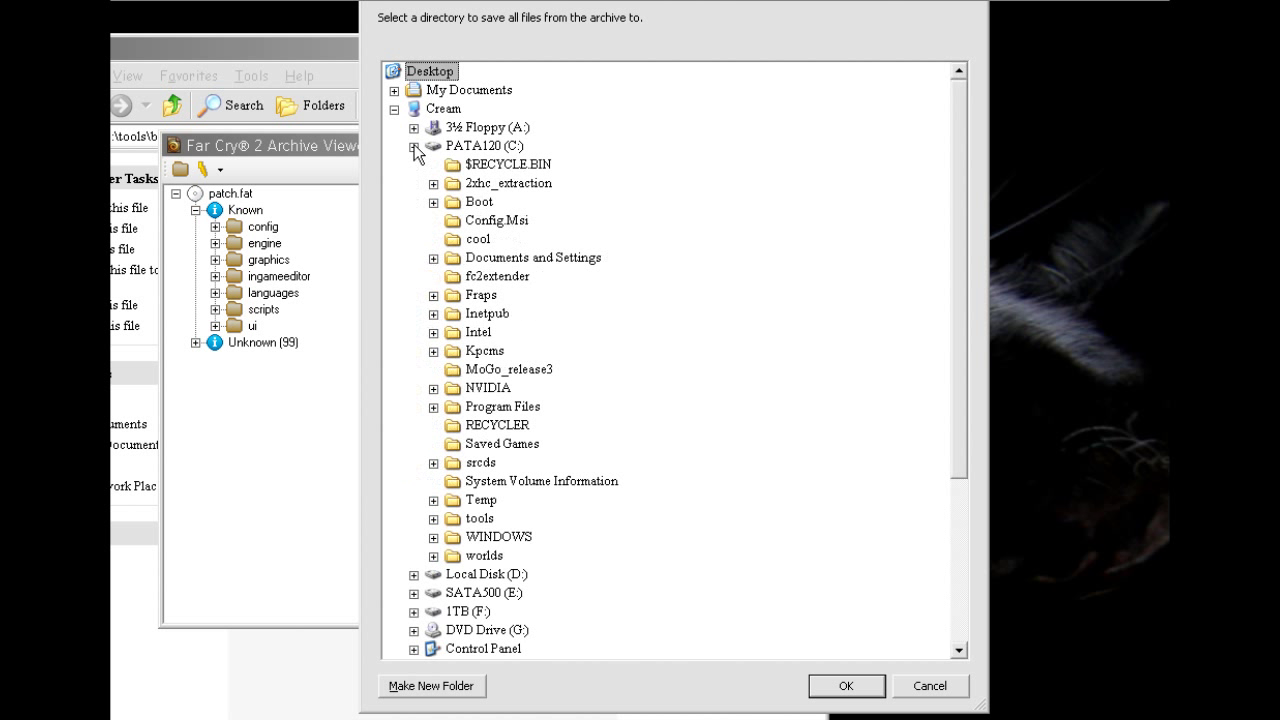
left_click(471, 150)
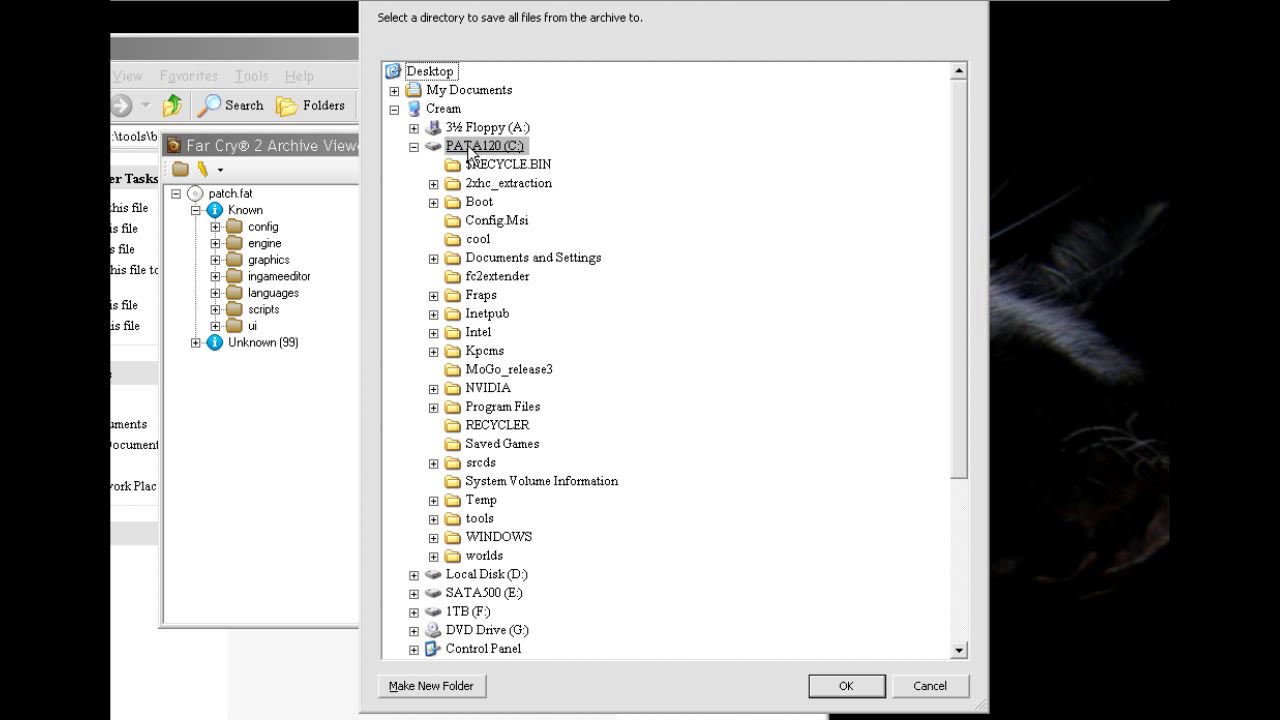
left_click(455, 688)
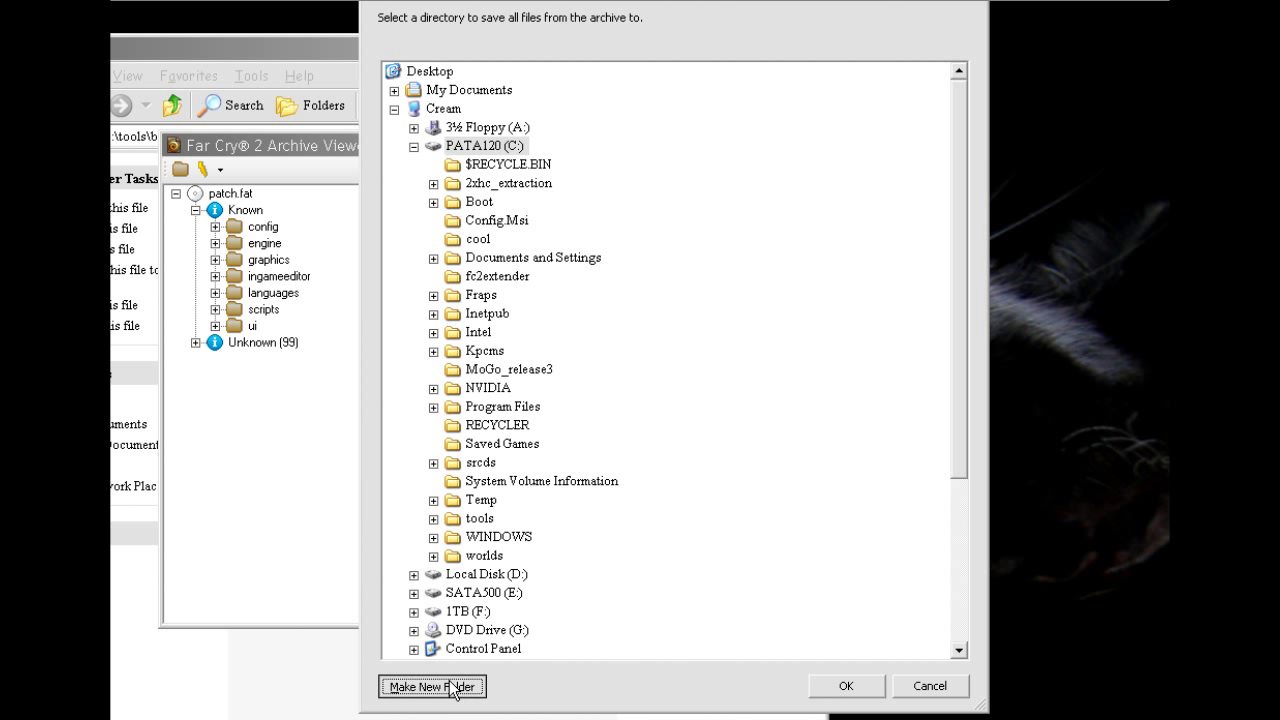
type("patch")
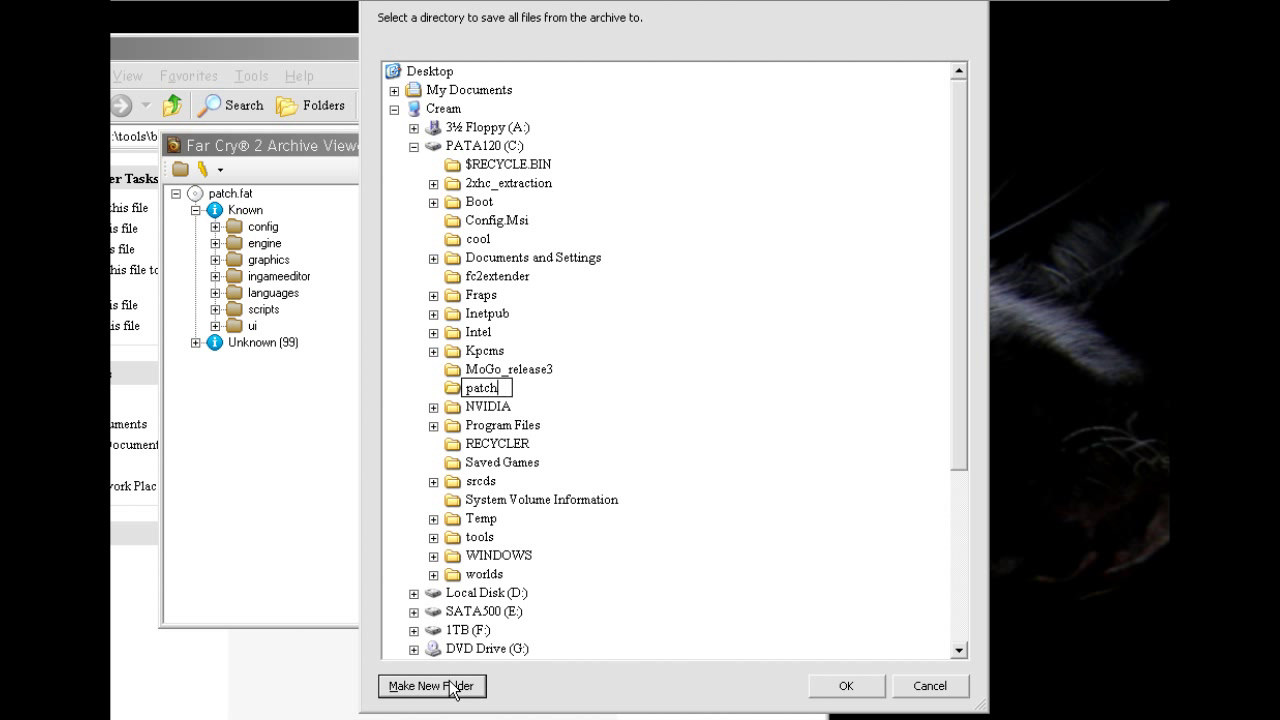
key("Return")
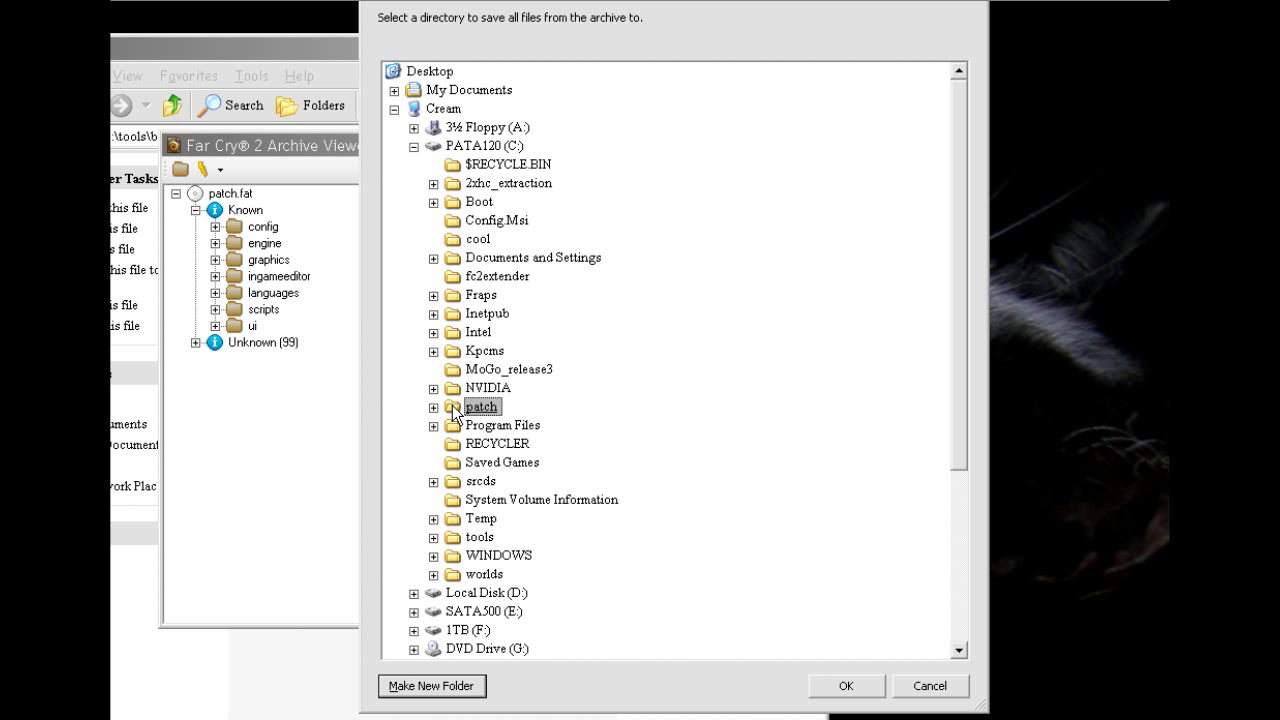
left_click(845, 687)
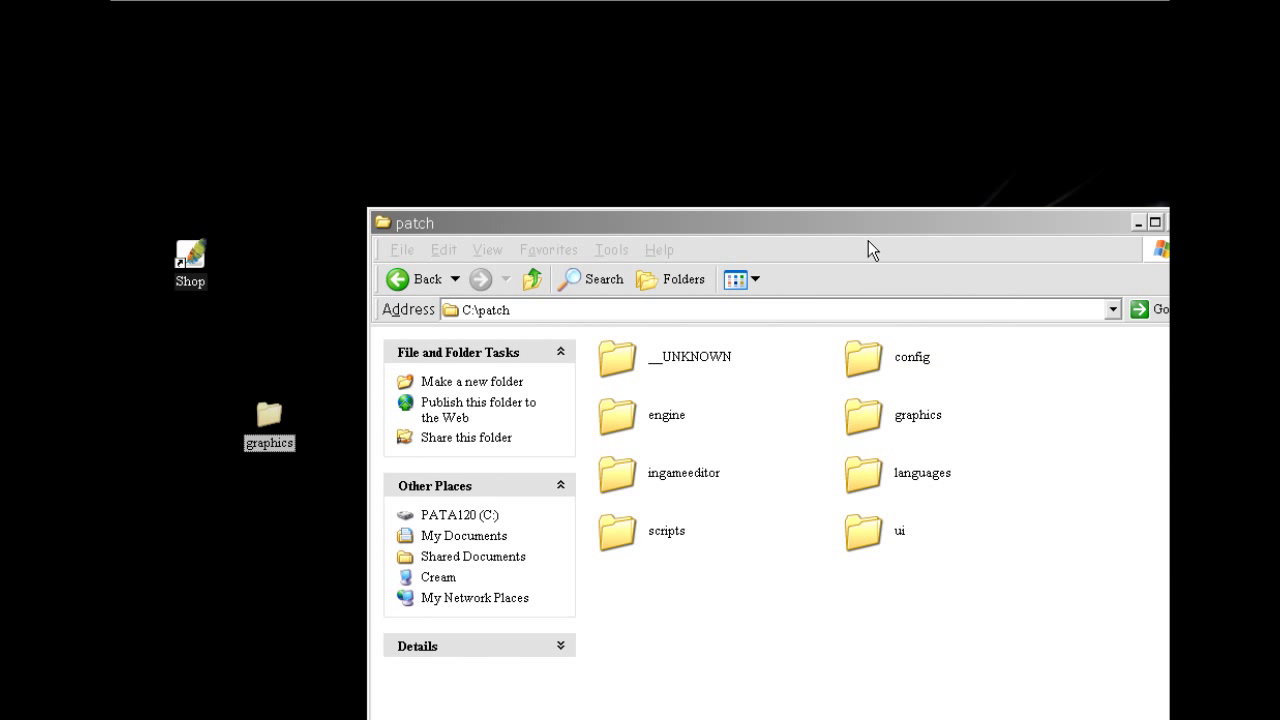
- Arrange the folder windows and open graphics\objects in the desktop copy
left_click_drag(865, 222, 813, 102)
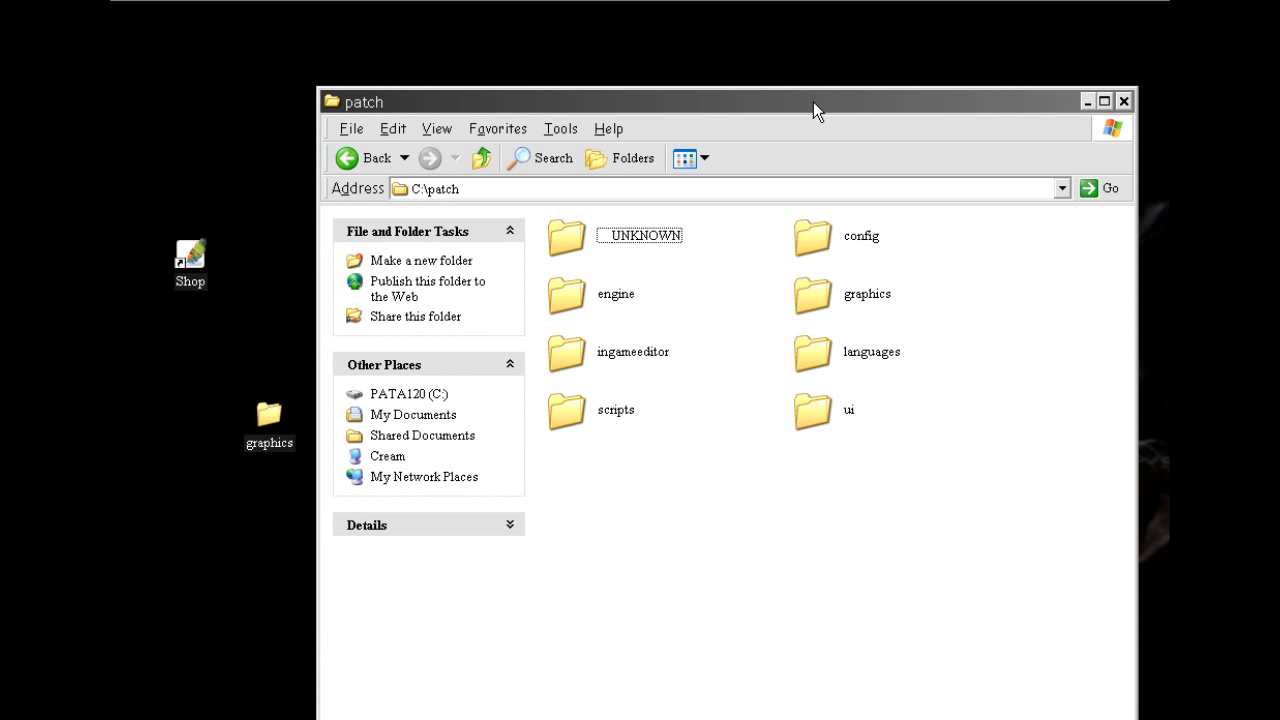
left_click_drag(273, 441, 254, 475)
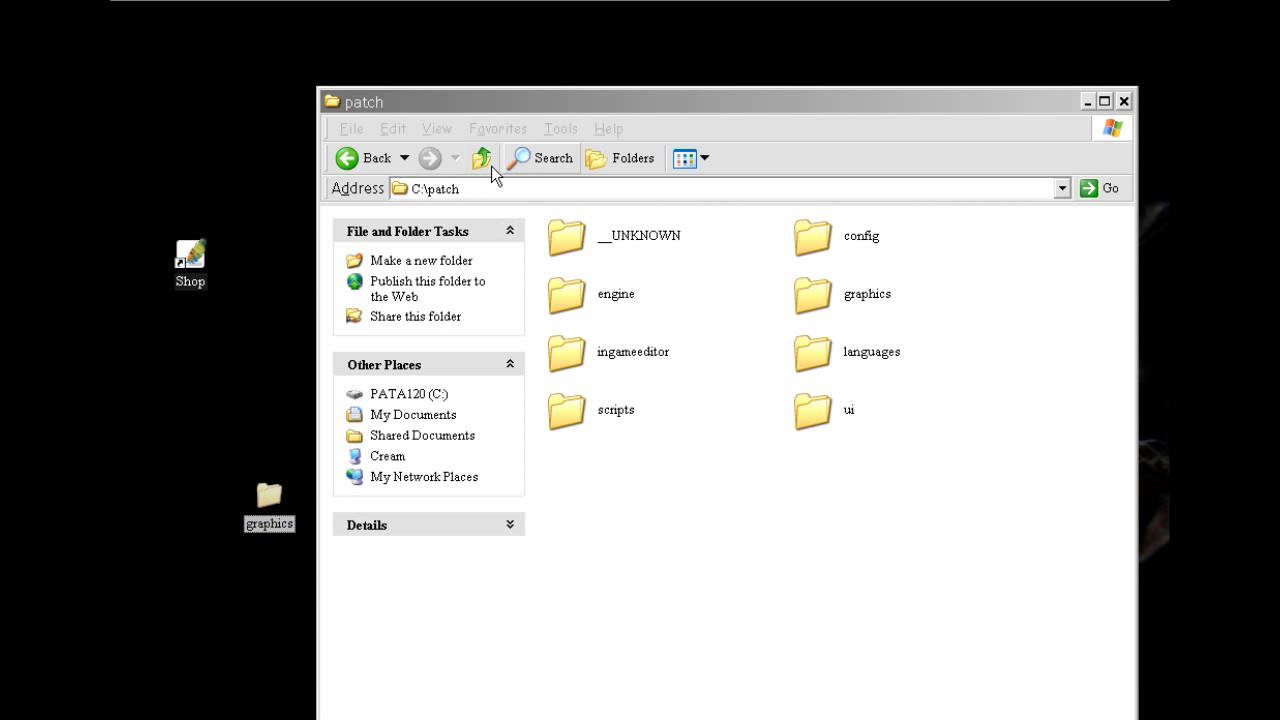
left_click_drag(560, 106, 646, 93)
double_click(268, 497)
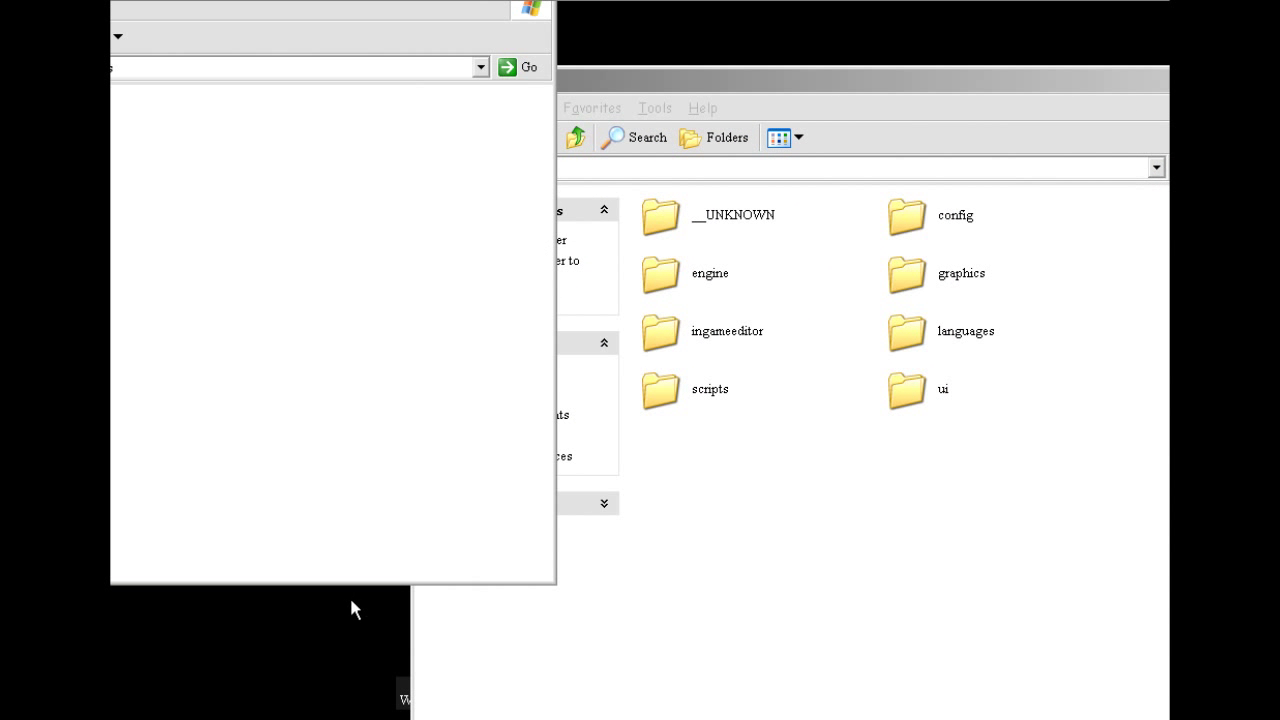
left_click_drag(448, 132, 602, 478)
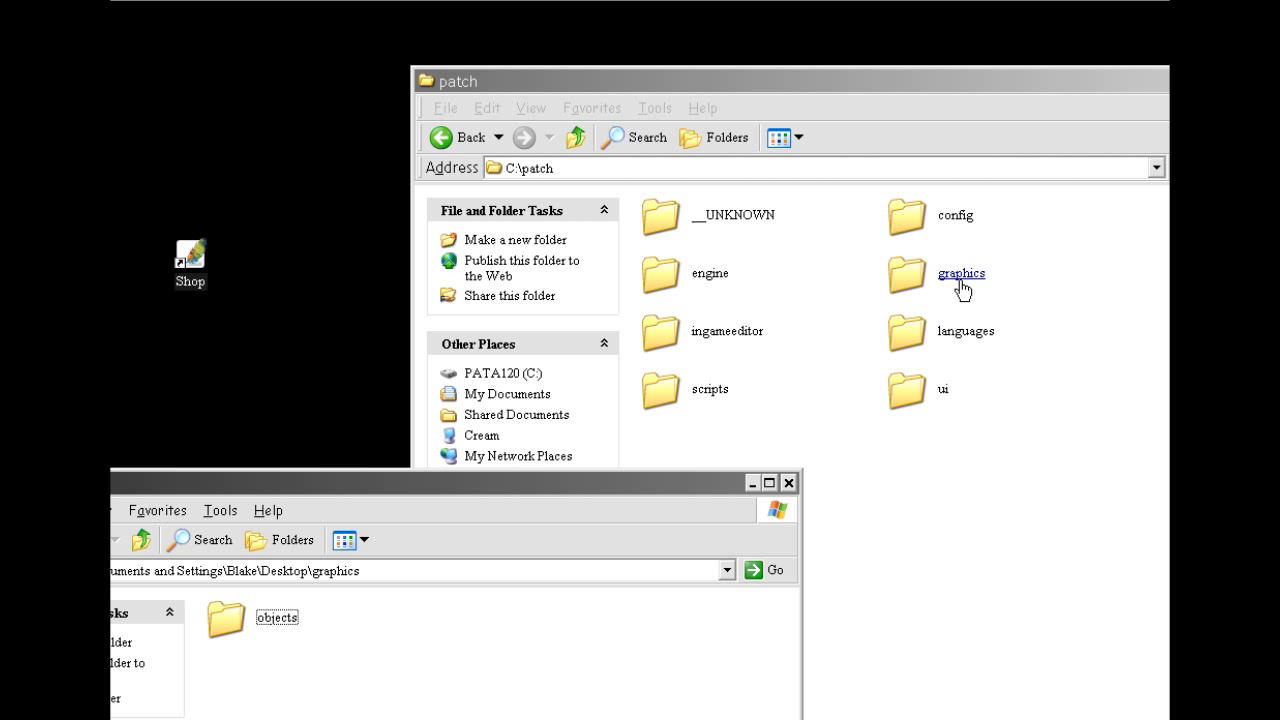
double_click(268, 620)
- Open C:\patch down to _signskit\factions\posters, and _signskit\factions in the desktop copy
double_click(906, 275)
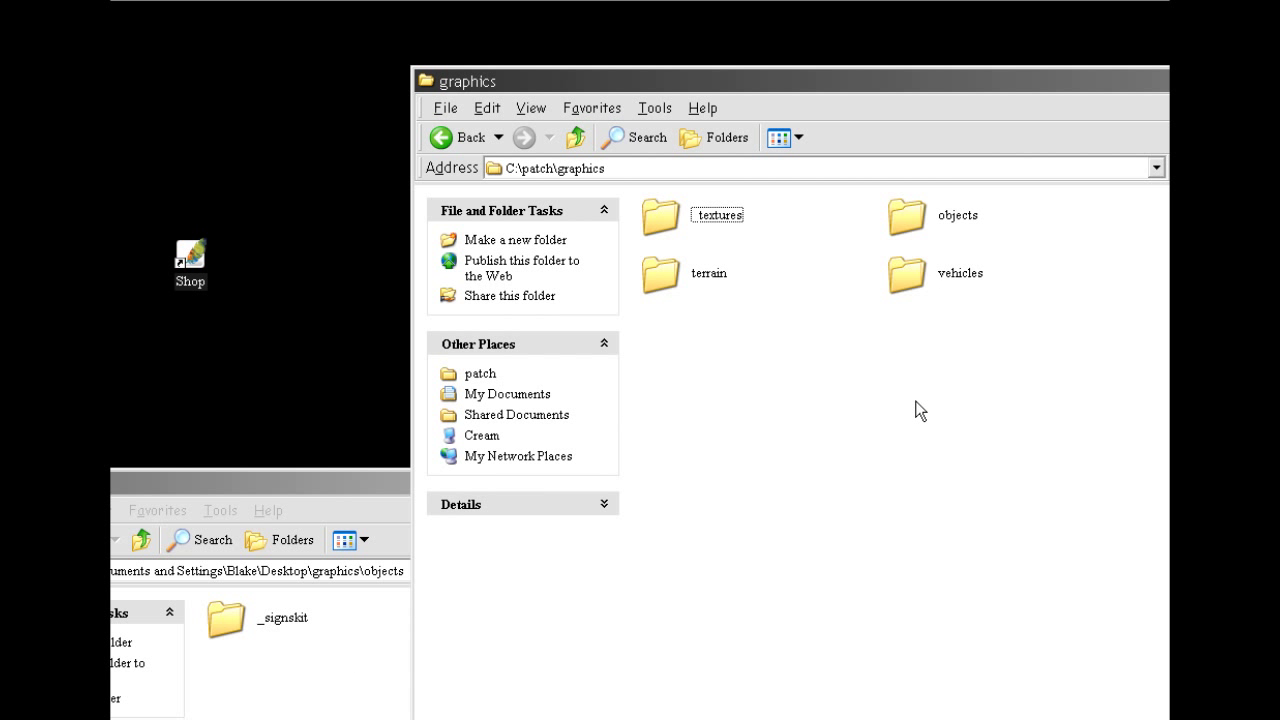
left_click(1004, 232)
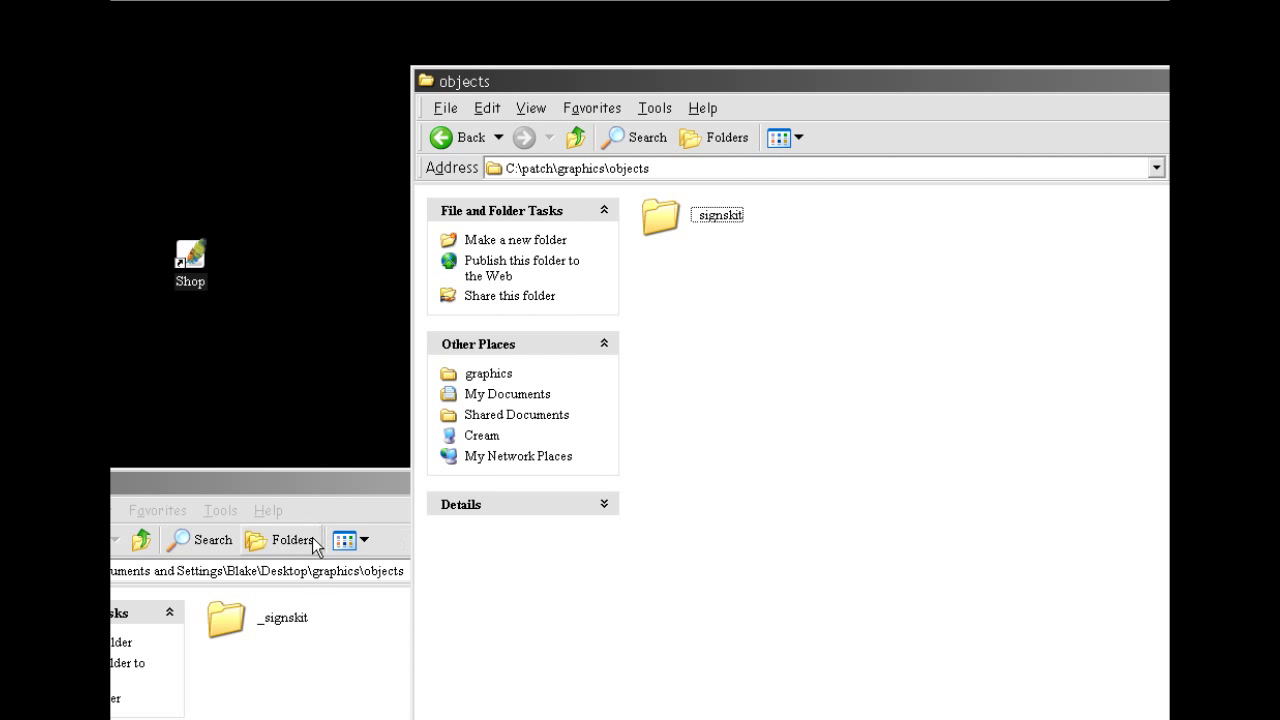
left_click(665, 235)
double_click(262, 628)
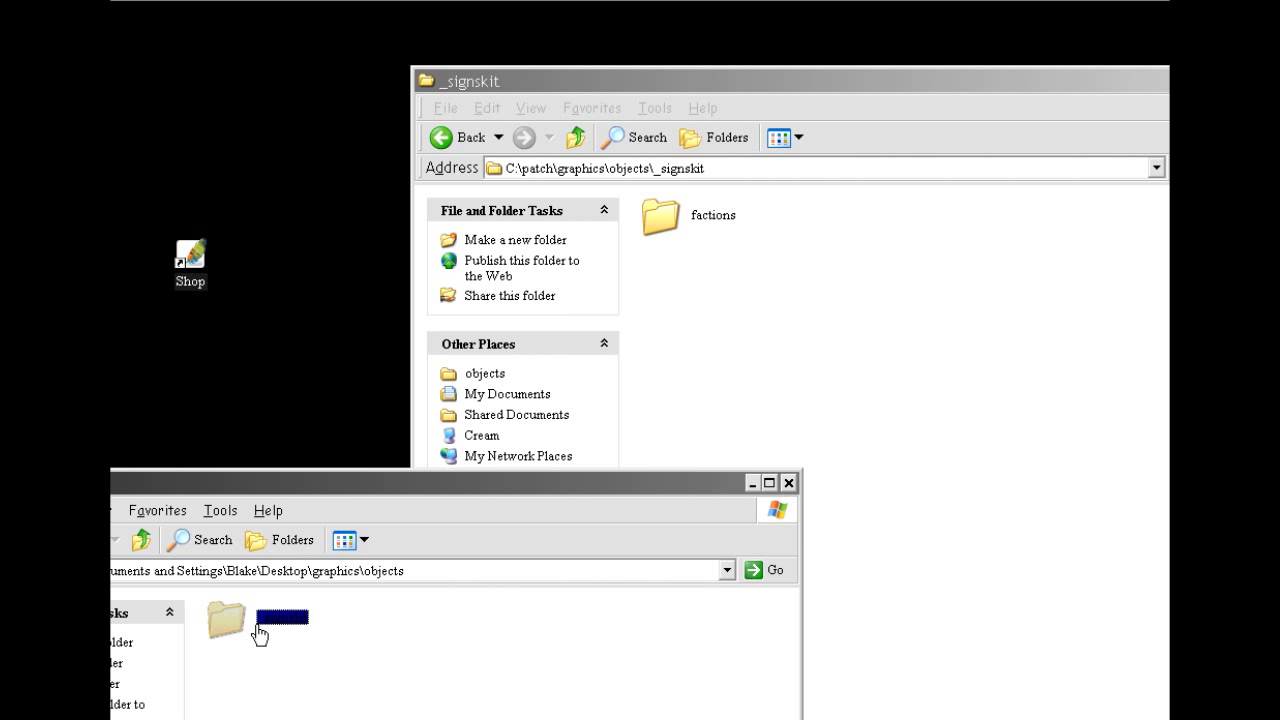
left_click(712, 218)
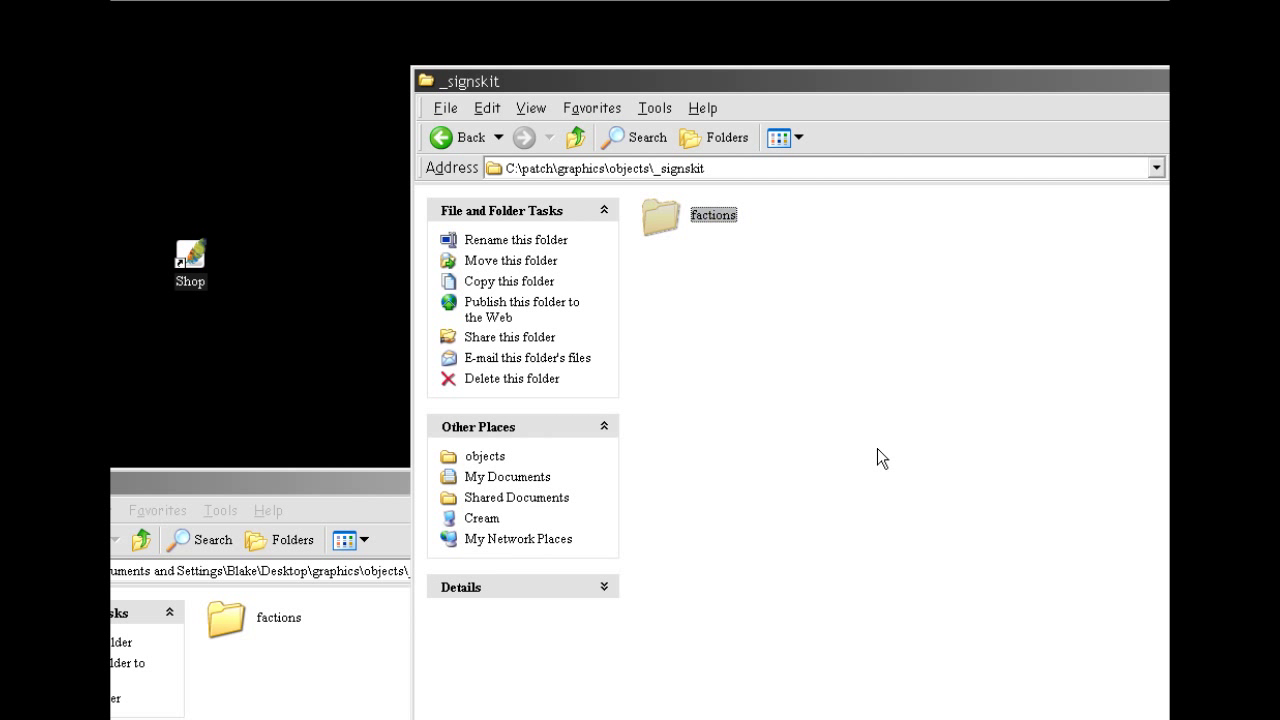
left_click(272, 630)
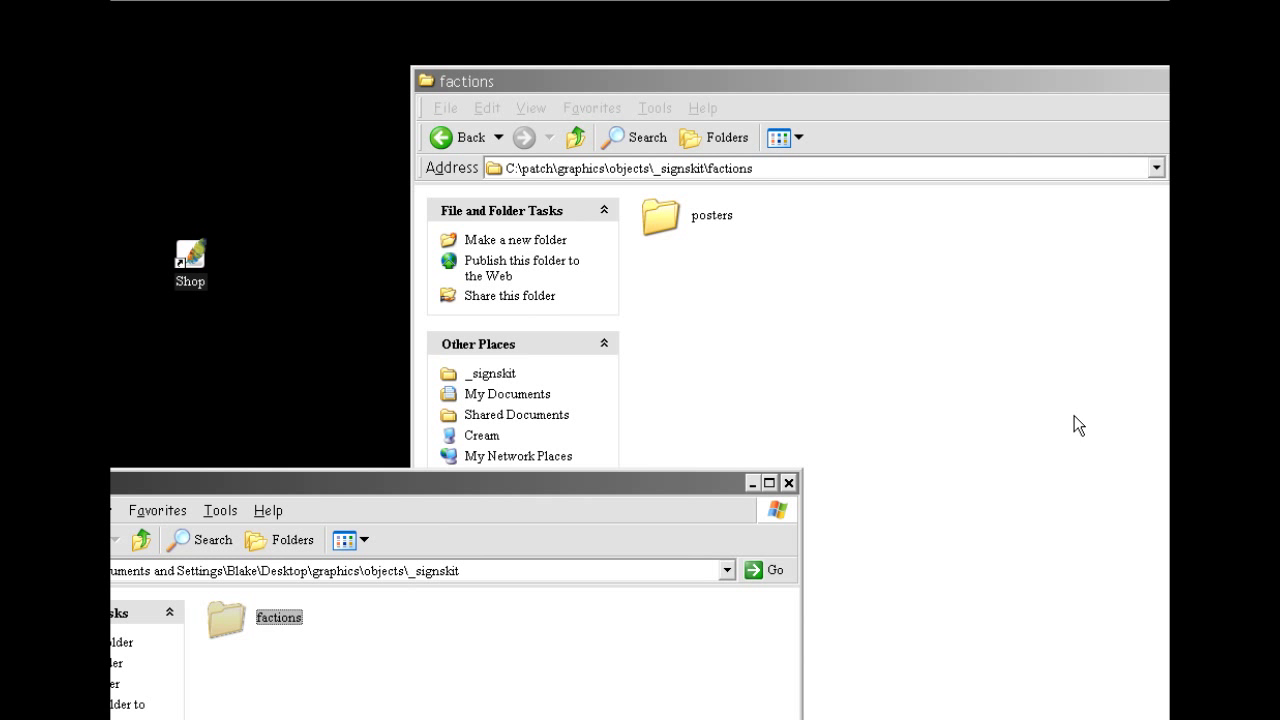
left_click(714, 226)
- Open the desktop copy's posters folder and arrange it beside the patch posters window
double_click(277, 628)
left_click_drag(410, 706, 802, 706)
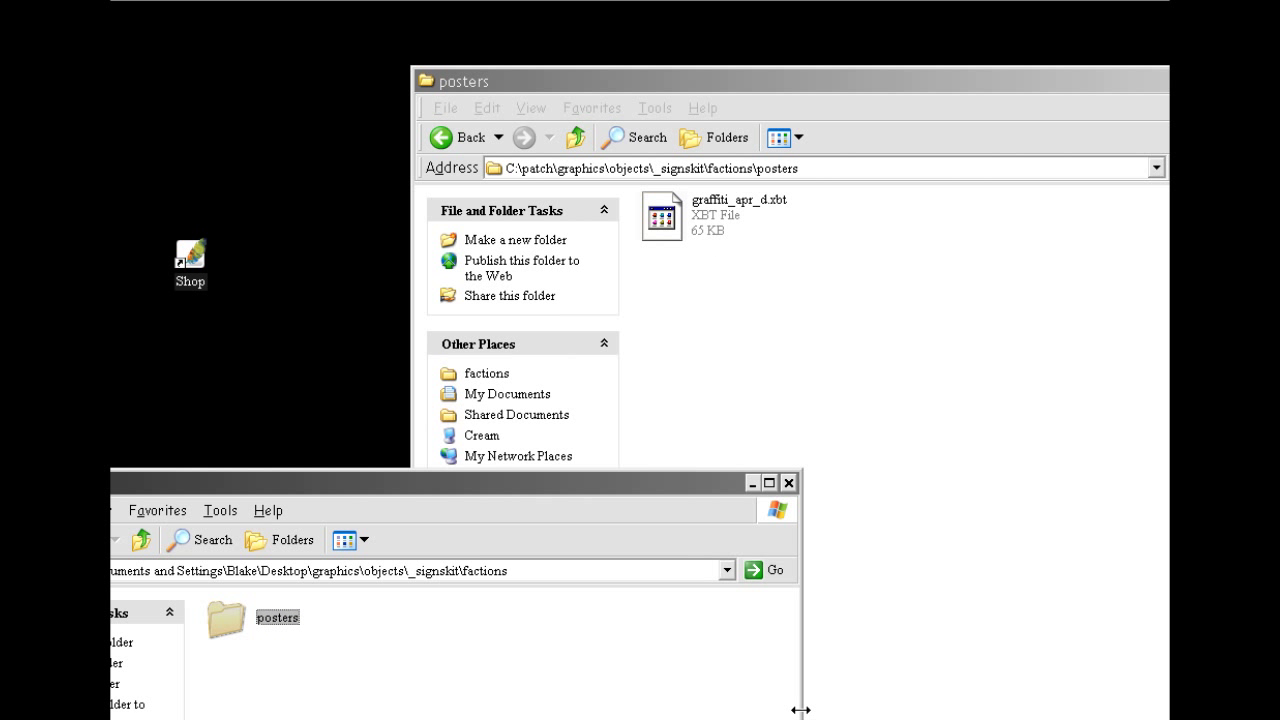
left_click_drag(688, 487, 694, 426)
left_click(861, 293)
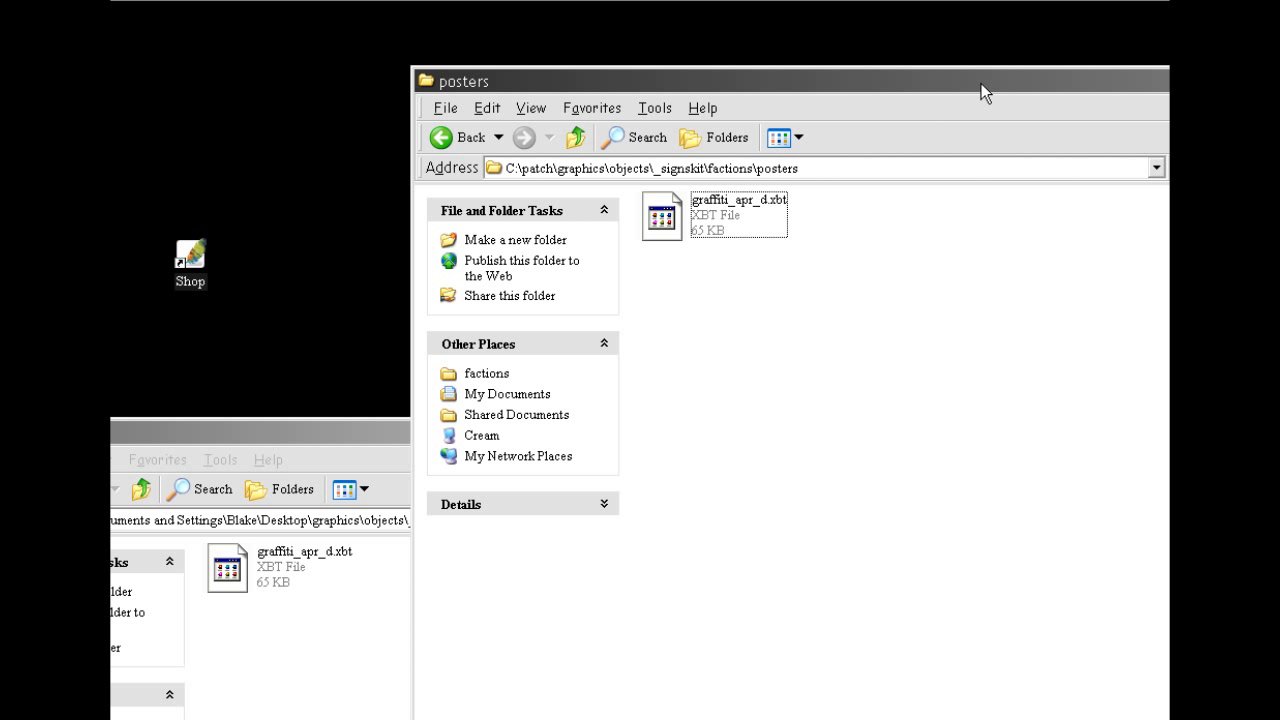
left_click_drag(981, 83, 926, 82)
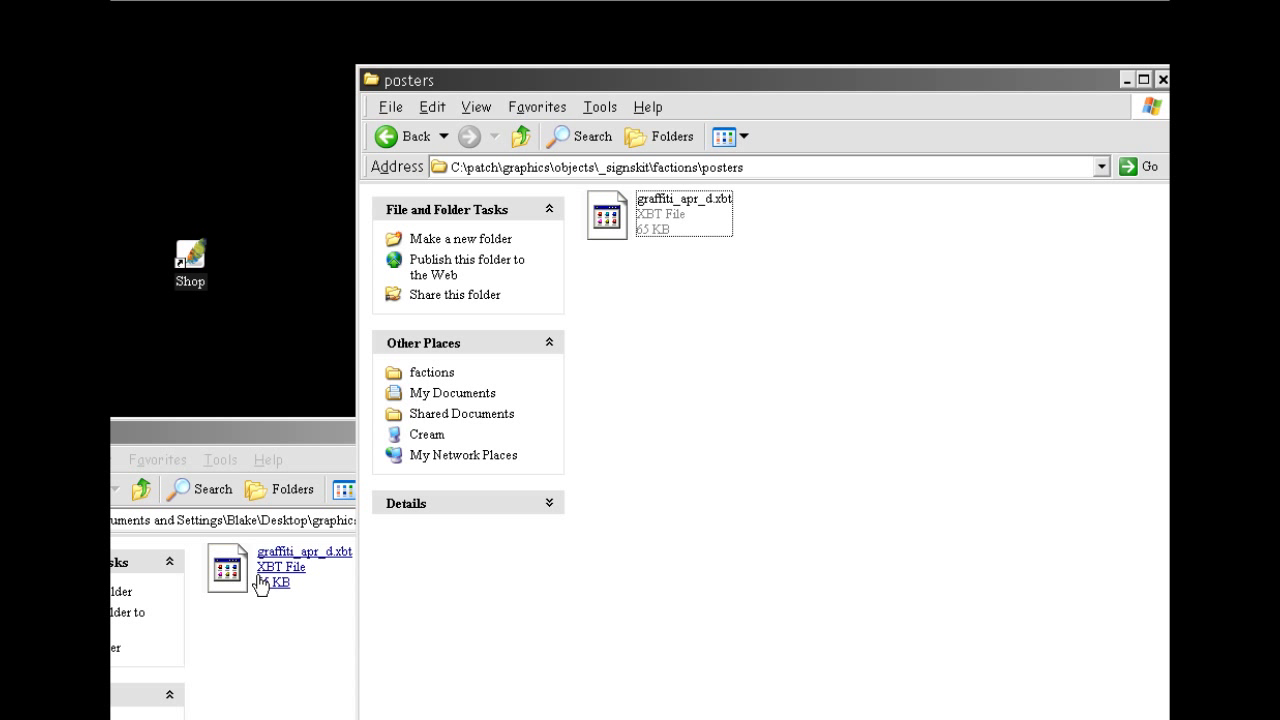
- Overwrite graffiti_apr_d.xbt in C:\patch posters with the edited copy and hide both folder windows
left_click_drag(259, 584, 720, 340)
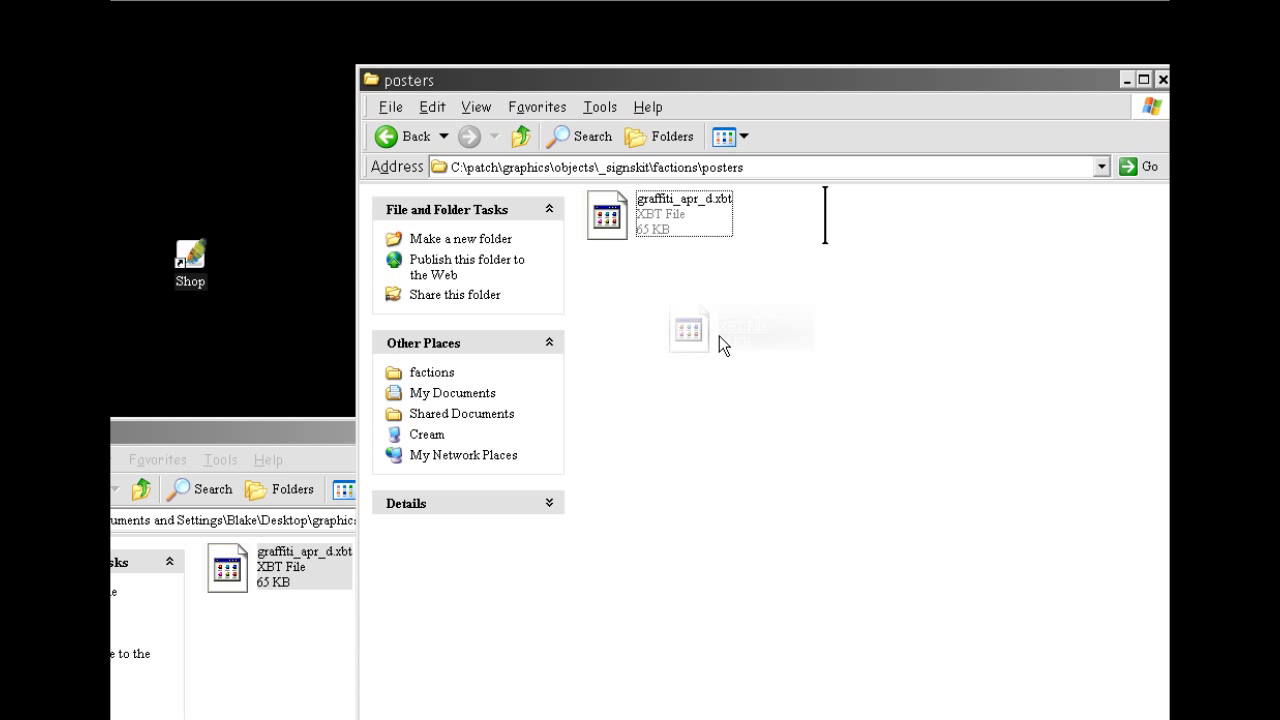
left_click_drag(719, 335, 716, 338)
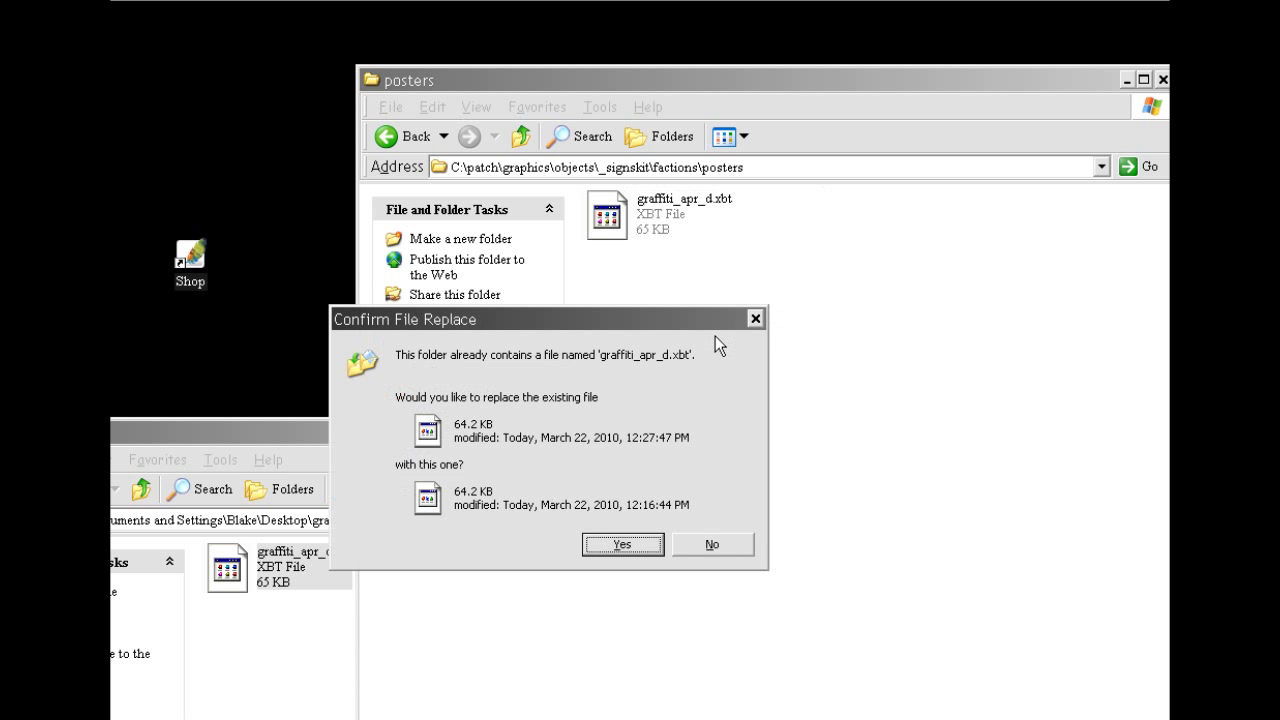
left_click(631, 546)
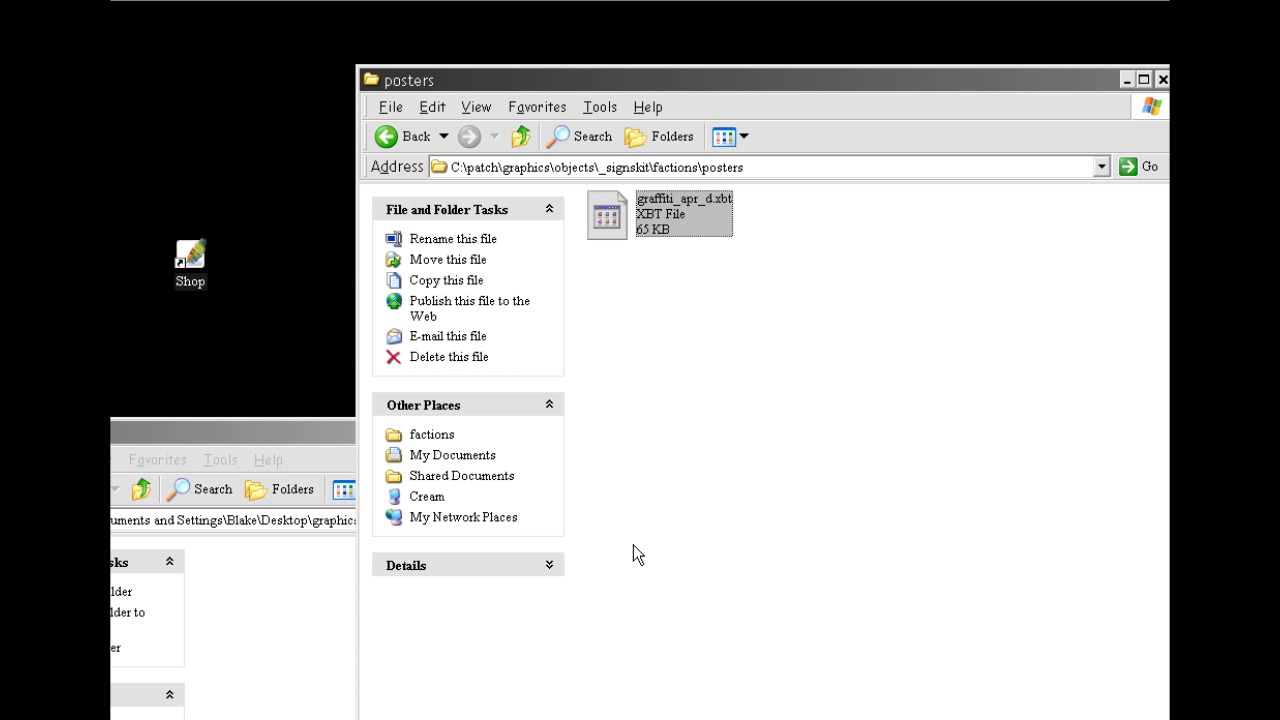
key("super+d")
- Open a command prompt via gib.bat and change to c:\tools\bin
mouse_move(522, 656)
left_mouse_down()
mouse_move(546, 656)
mouse_move(530, 665)
mouse_move(534, 654)
left_mouse_up()
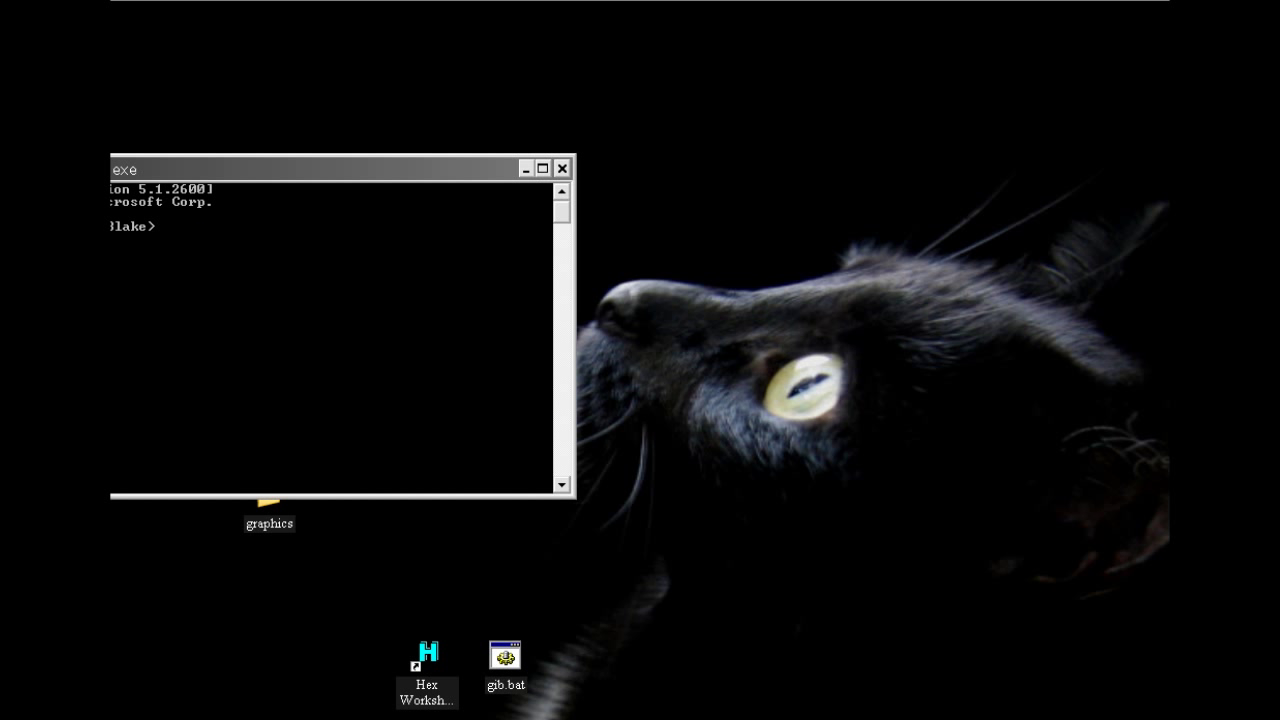
left_click_drag(427, 176, 821, 173)
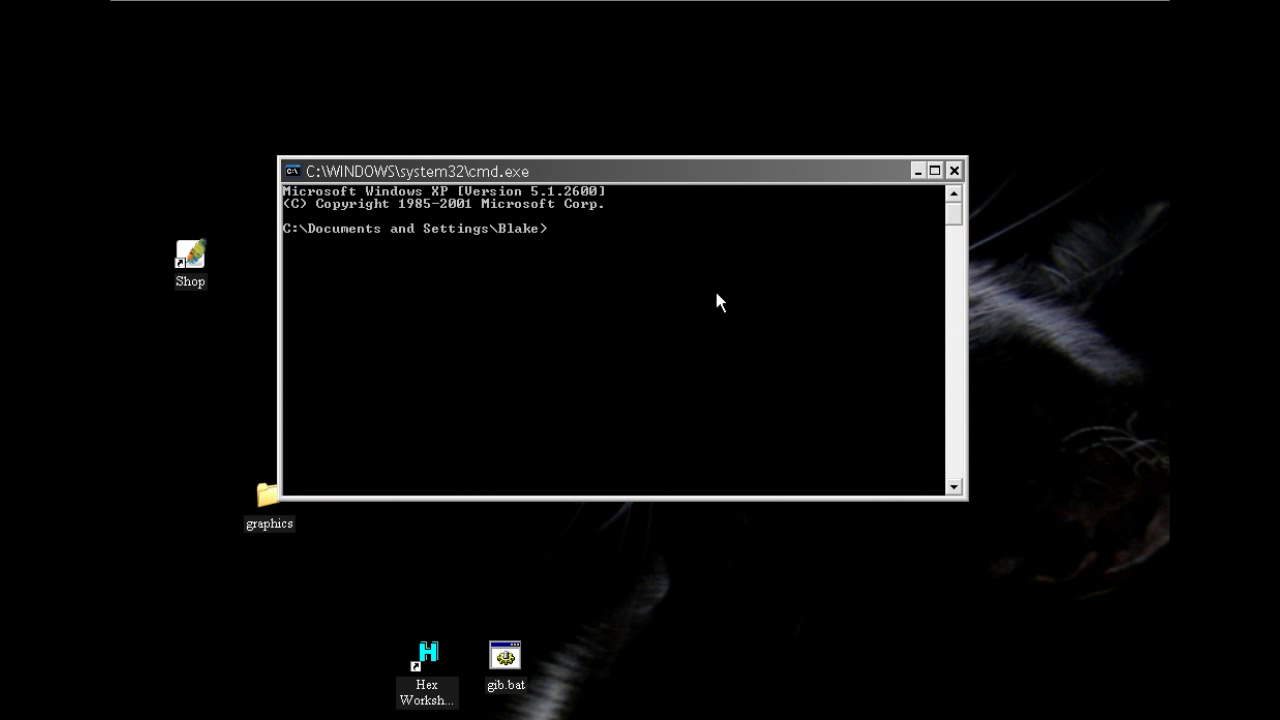
type("cd c:\tools\bin")
key("Return")
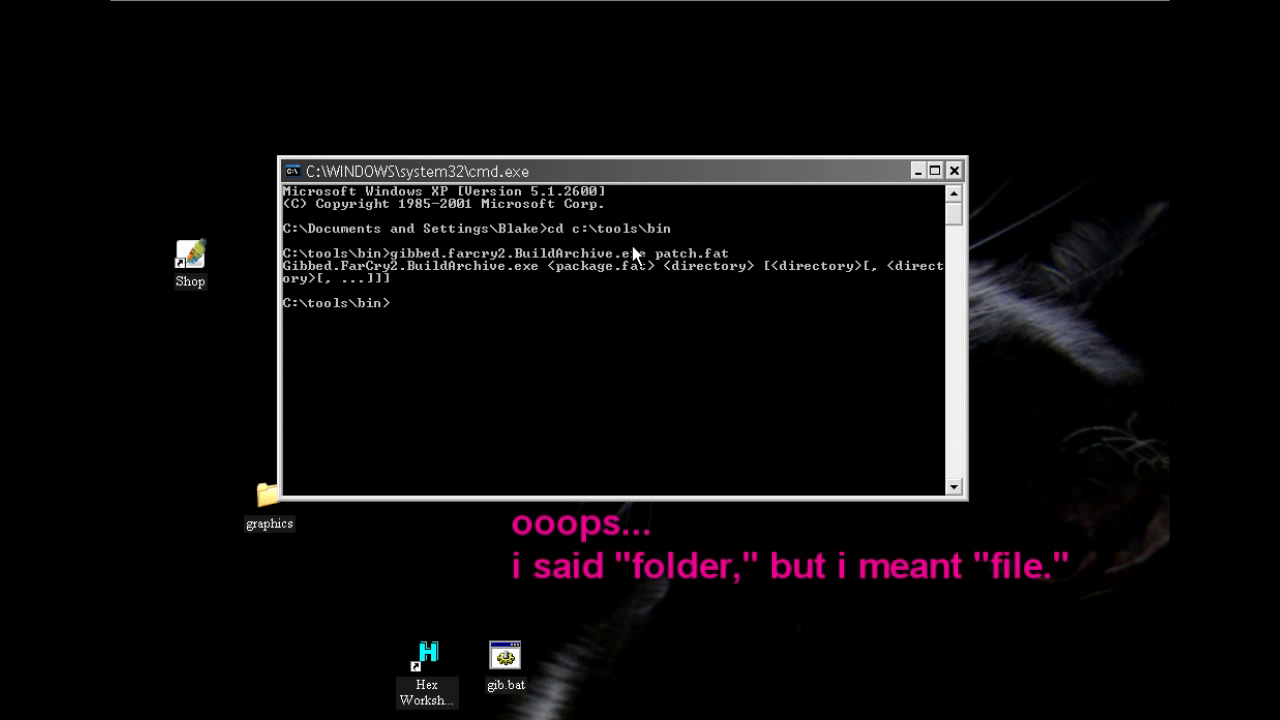
- Run gibbed.farcry2.buildarchive.exe patch.fat c:\patch to build the new archives
type("gibbed.farcry2.bu")
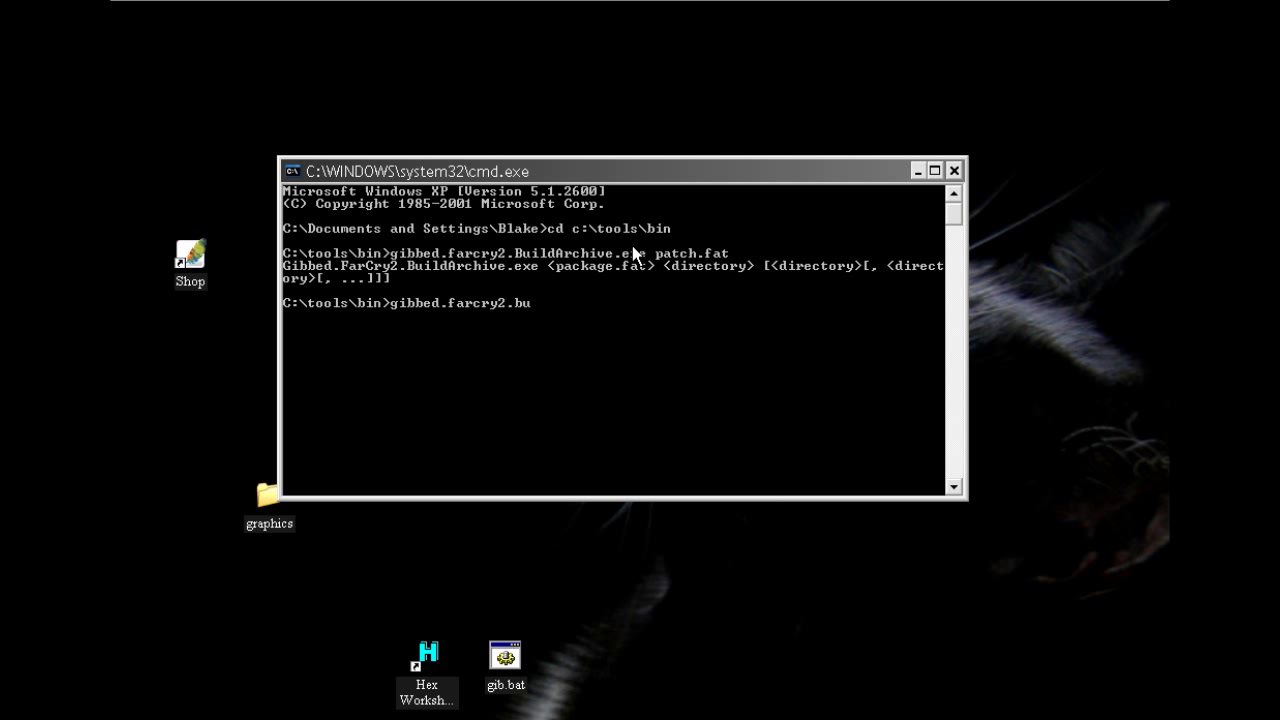
type("ildarchive.exe patch.fat")
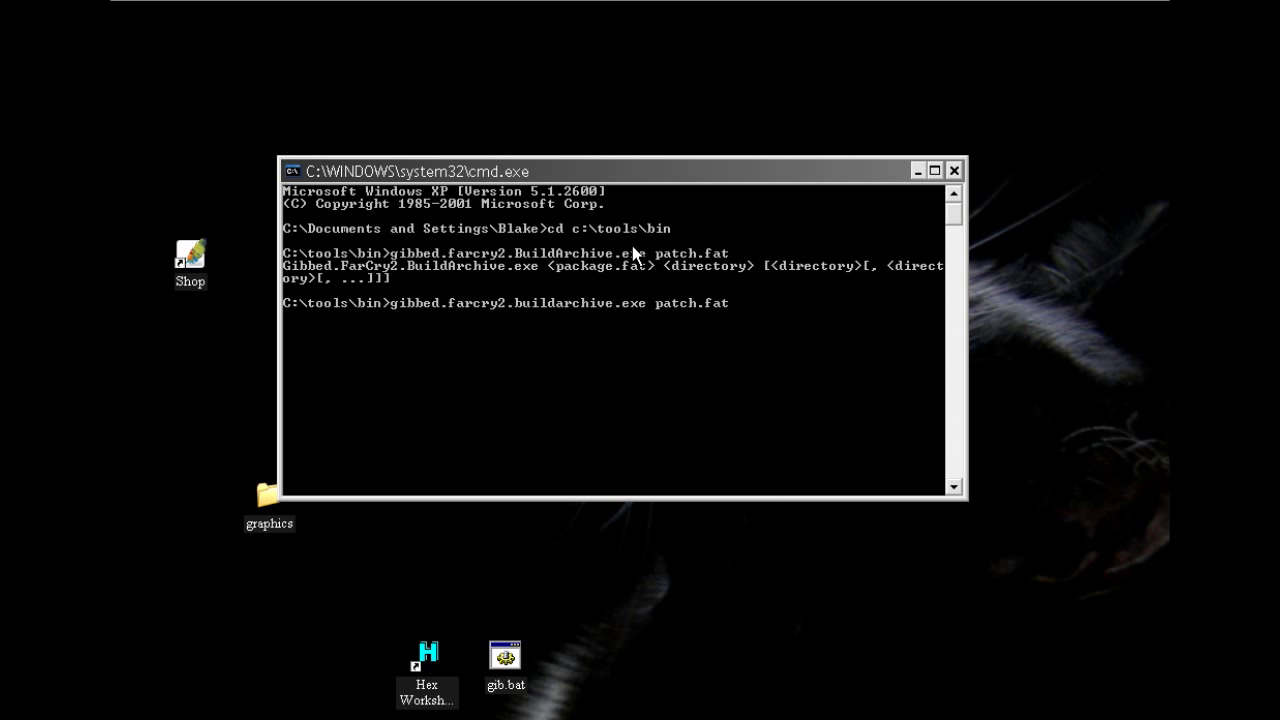
type(" c:\\patch")
key("Return")
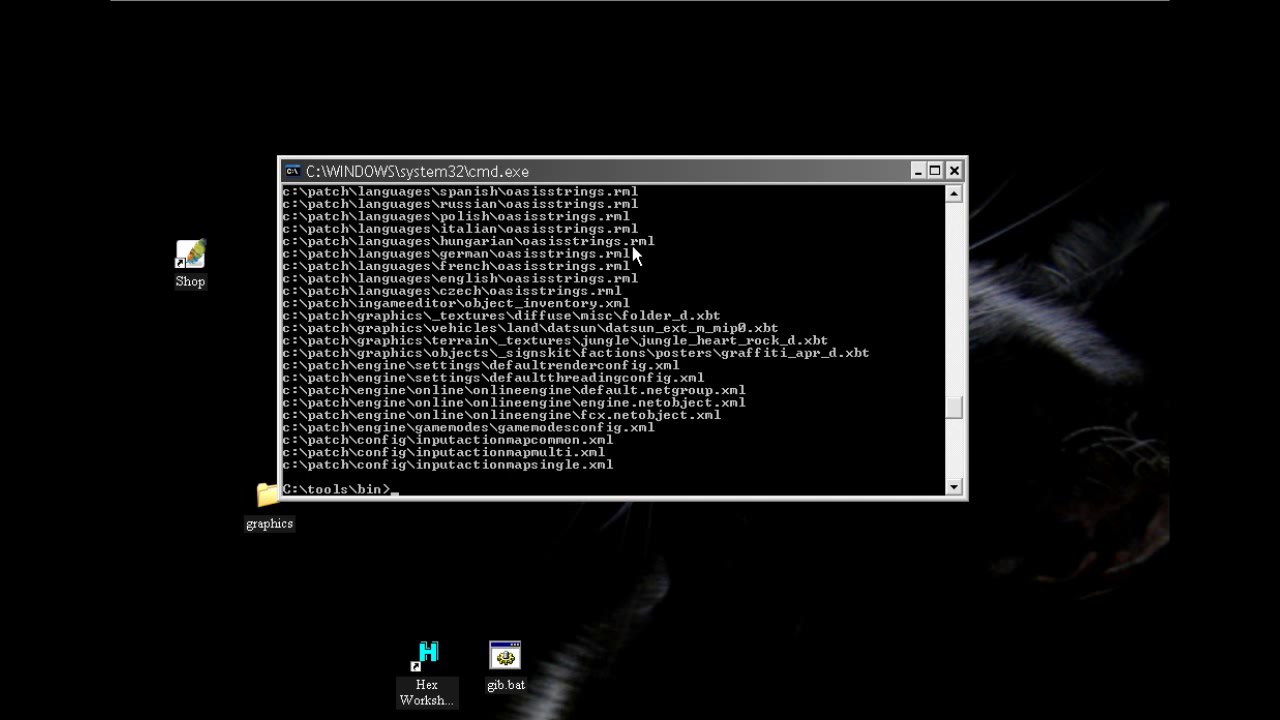
key("alt+Tab")
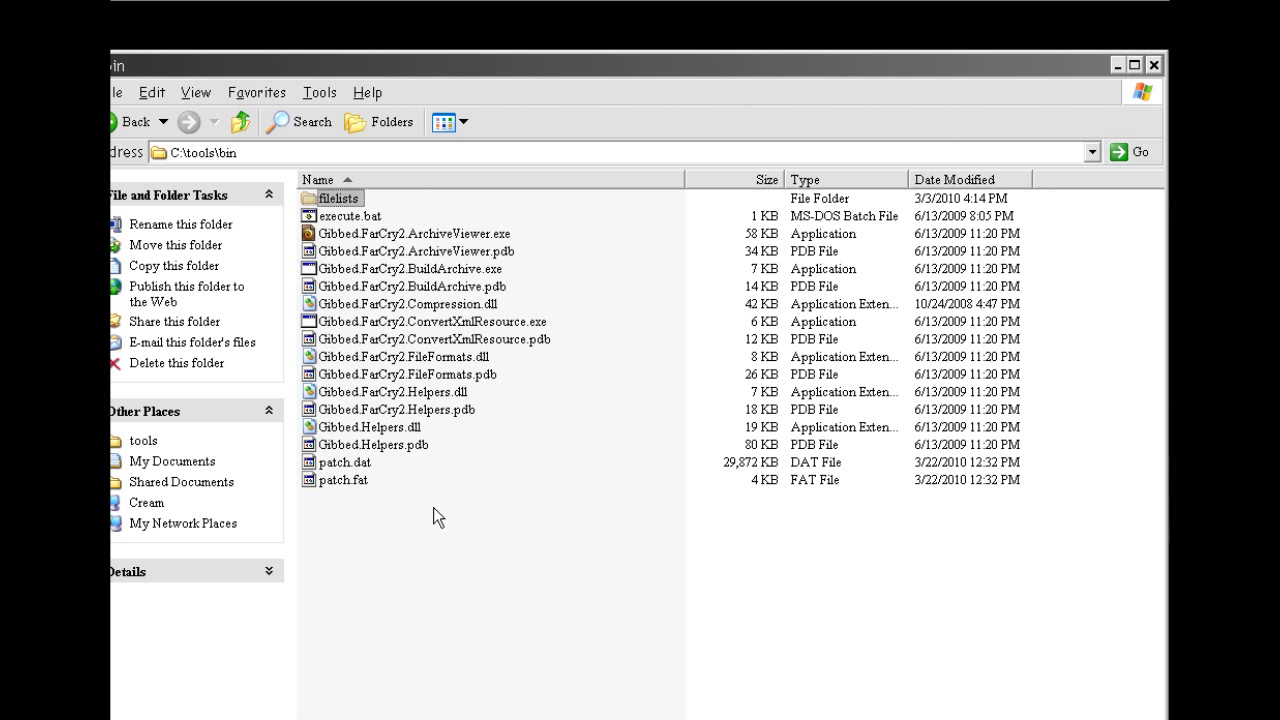
- Select the newly built patch.fat in C:\tools\bin
left_click(355, 482)
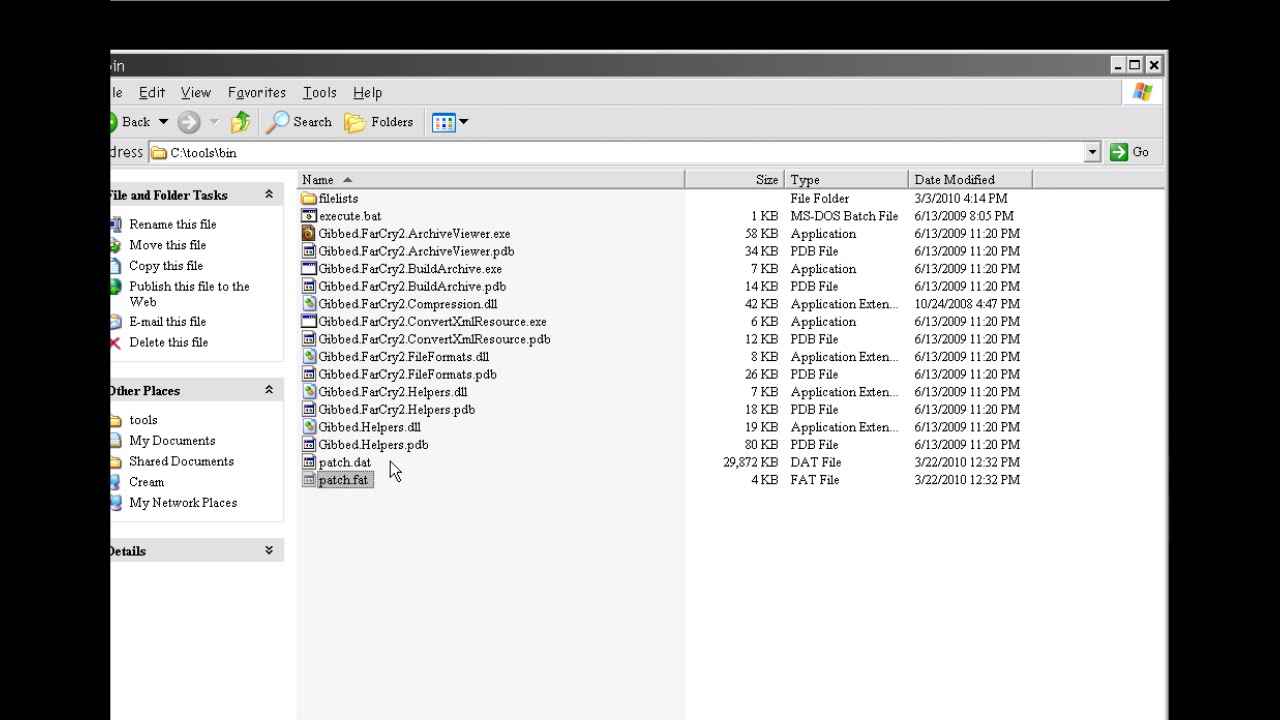
mouse_move(390, 466)
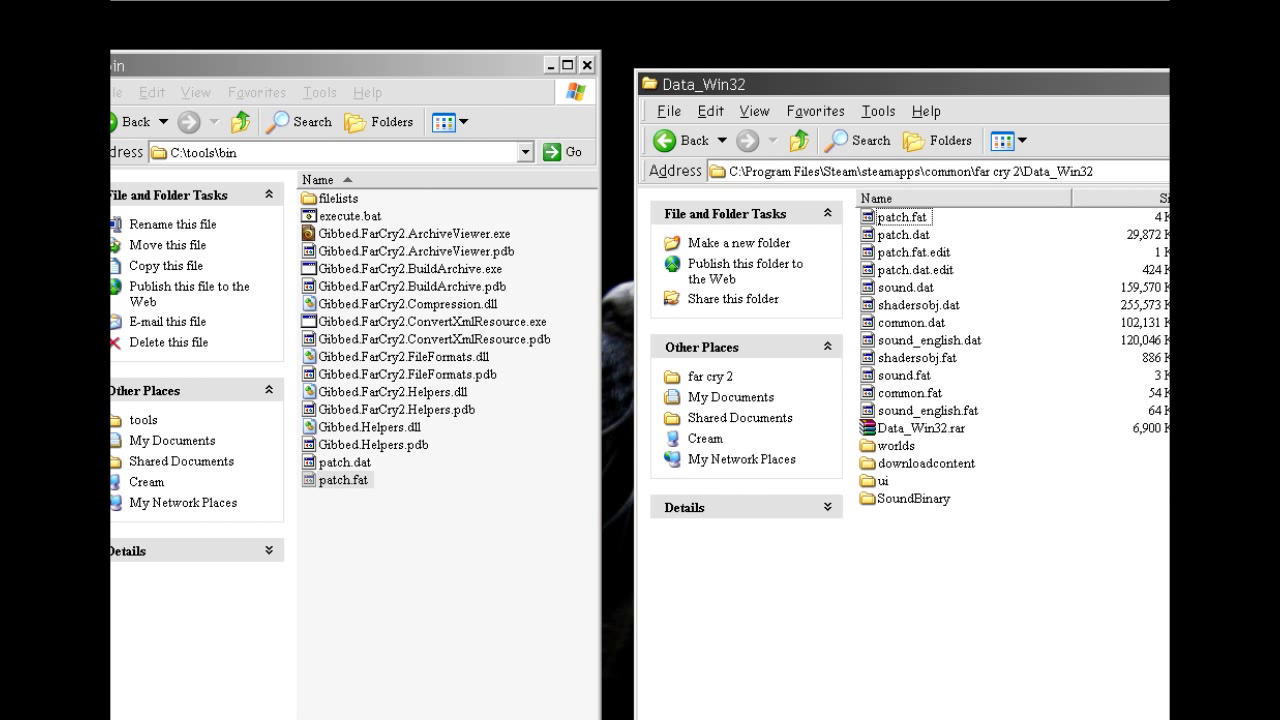
- Rename the game's patch.fat in Data_Win32 to patch.fat.bu
left_click(415, 537)
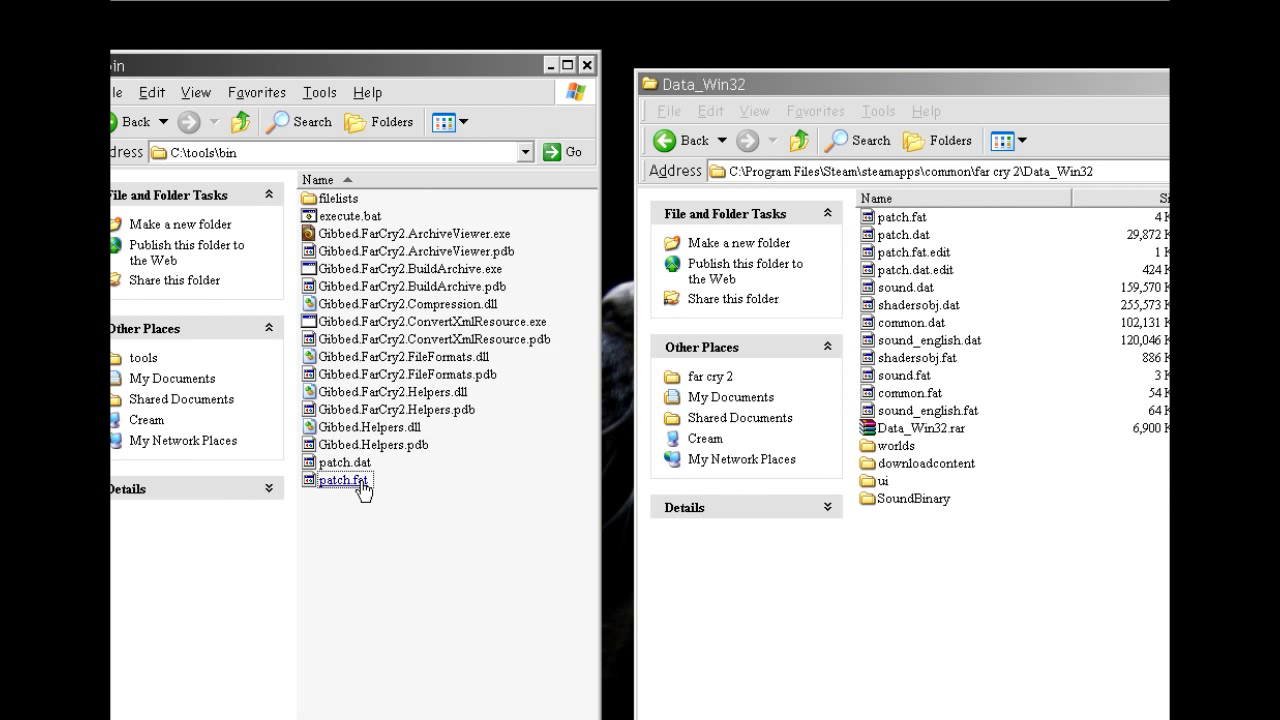
left_click(1088, 88)
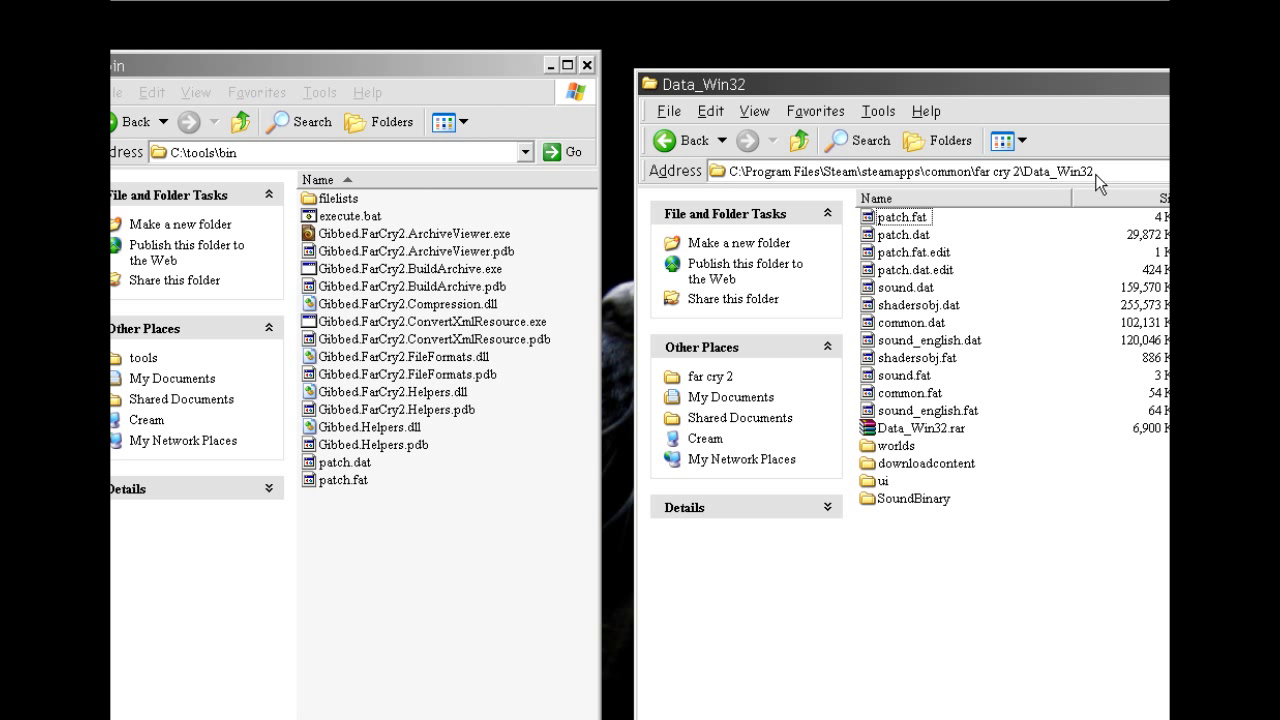
left_click(903, 217)
left_click(918, 237)
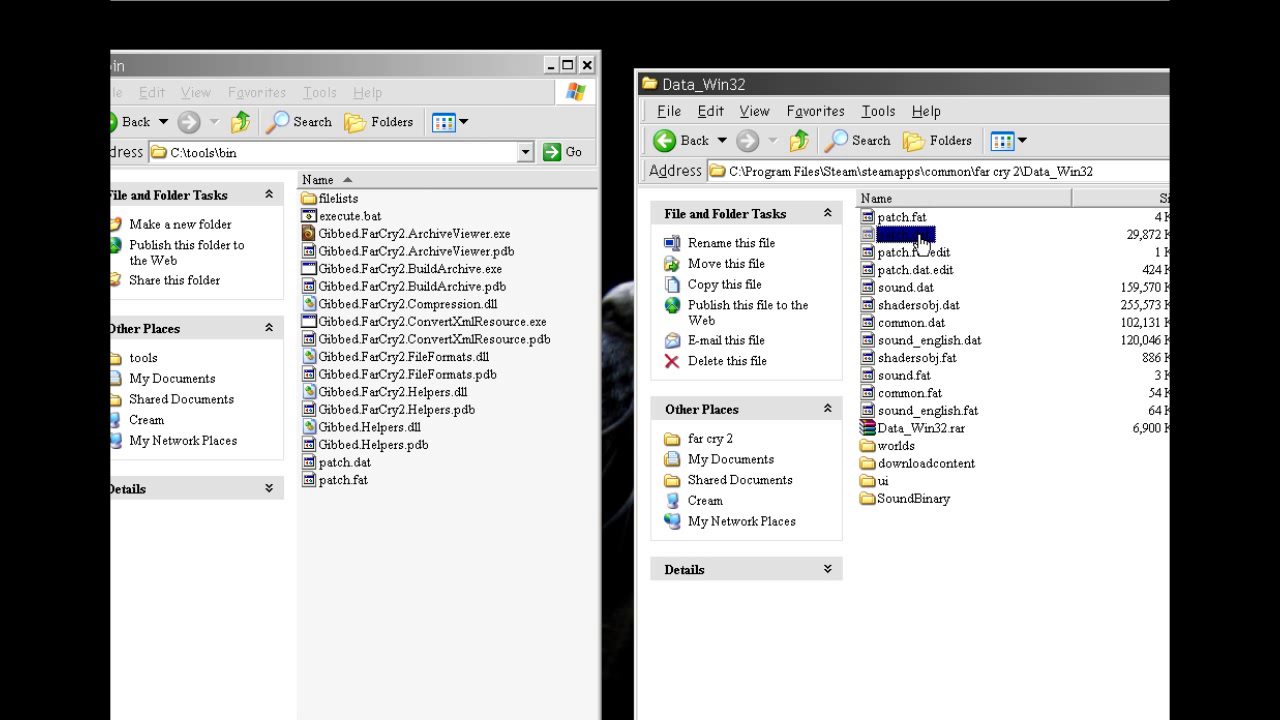
left_click(902, 217)
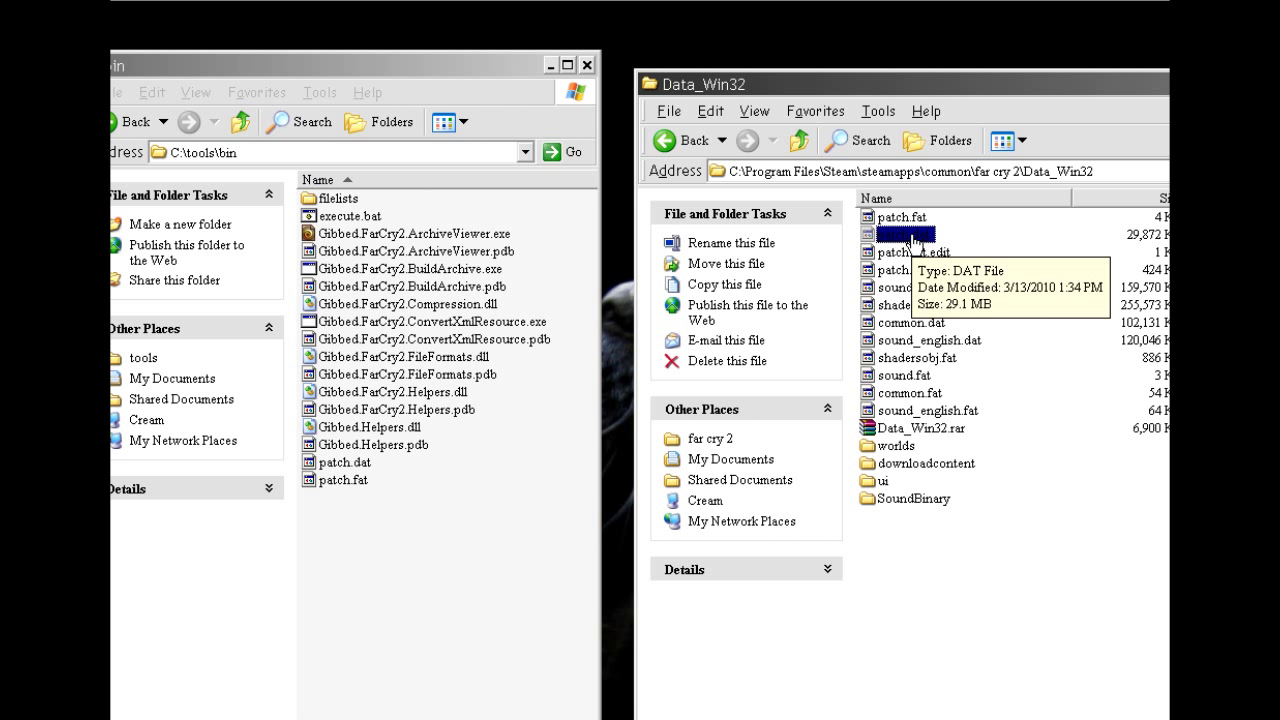
left_click(916, 226)
right_click(916, 228)
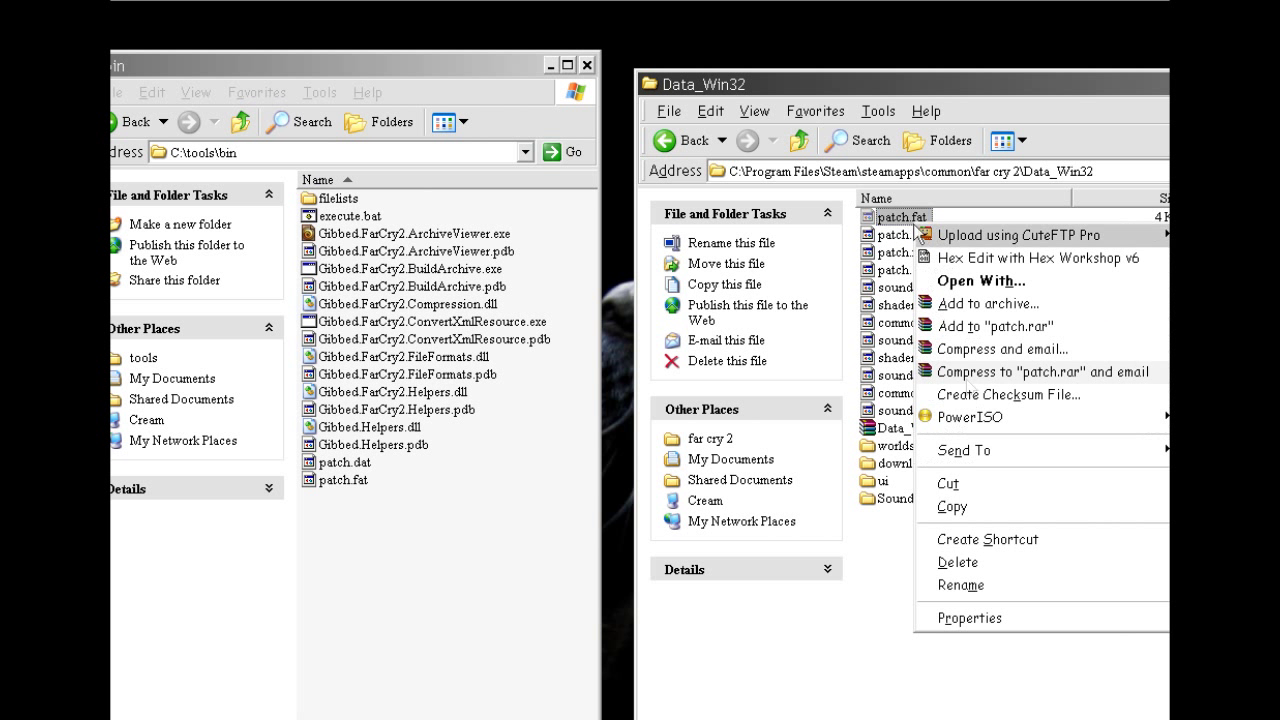
left_click(953, 590)
key("End")
type(".")
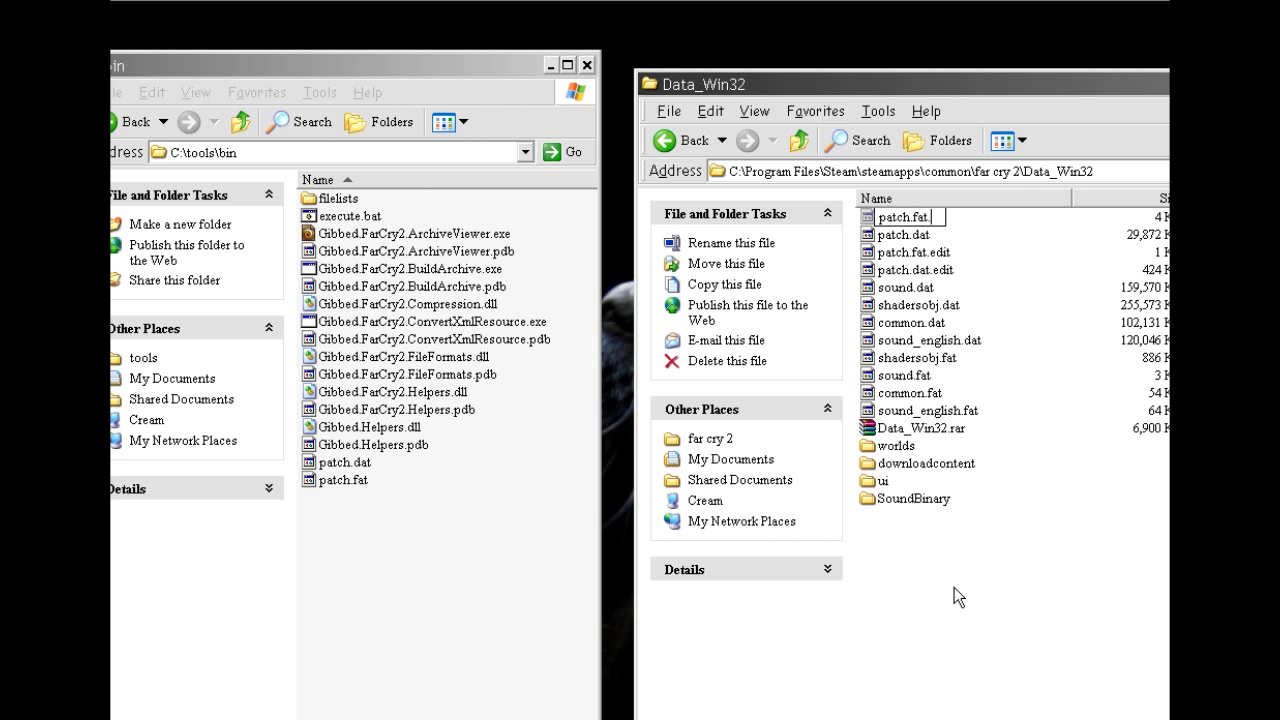
type("bu")
key("Return")
- Rename patch.dat to patch.dat.bu and select the new patch.dat and patch.fat in tools\bin
right_click(895, 238)
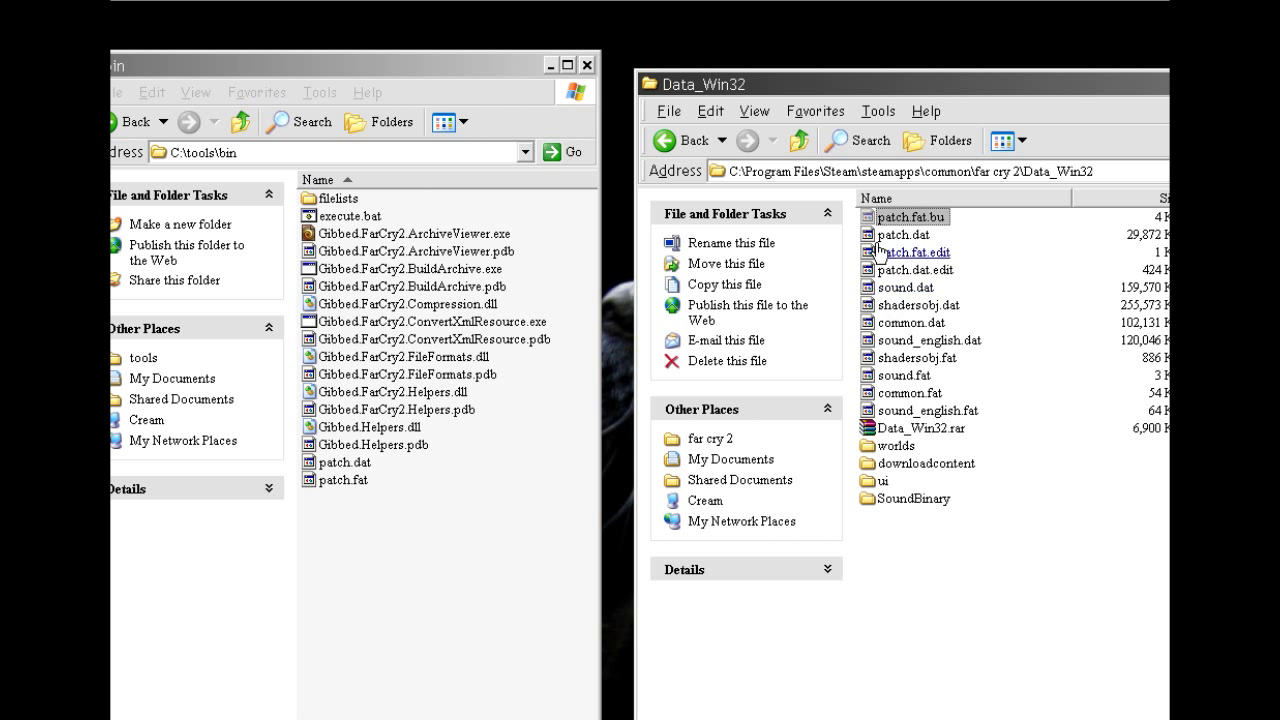
left_click(935, 597)
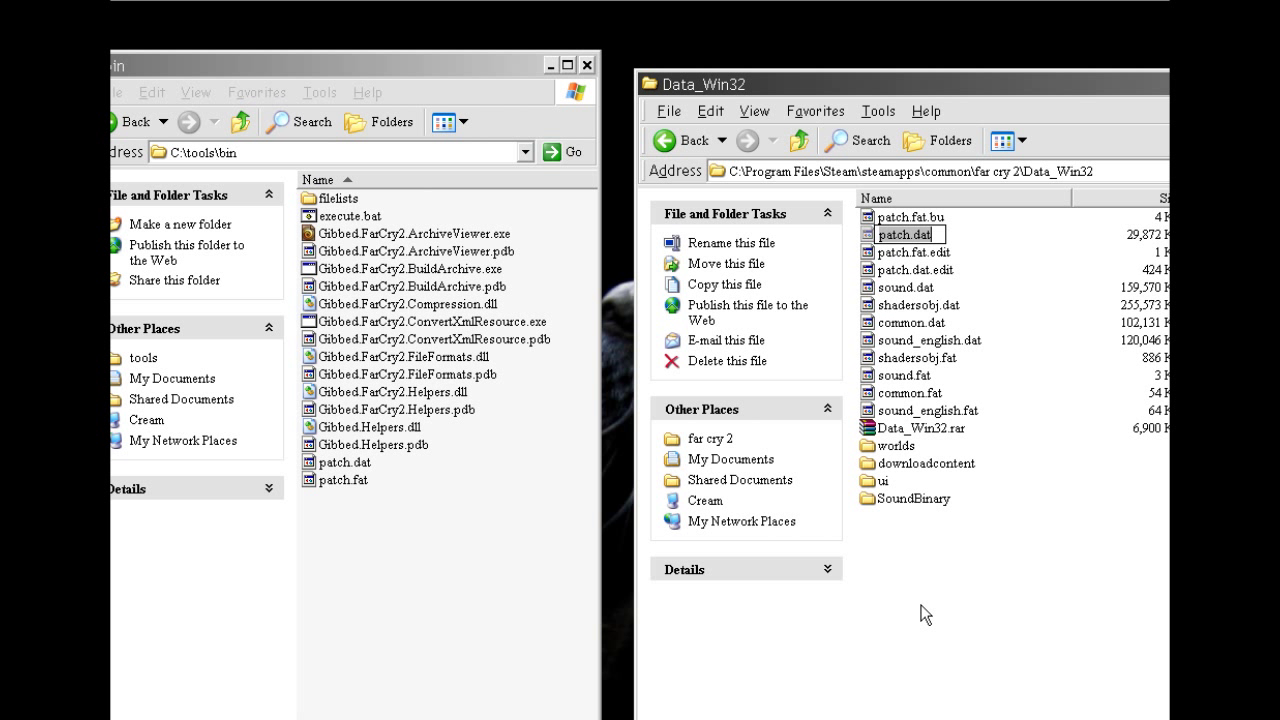
key("End")
type(".bu")
key("Return")
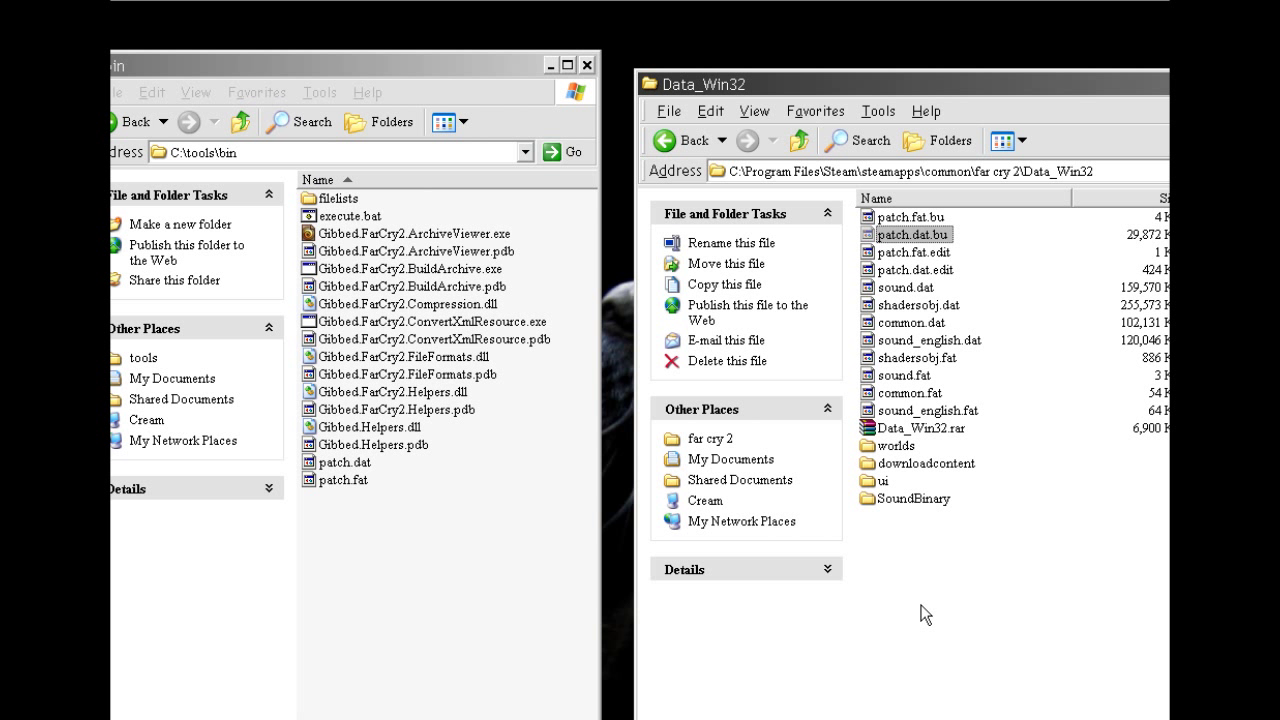
left_click_drag(351, 534, 1051, 460)
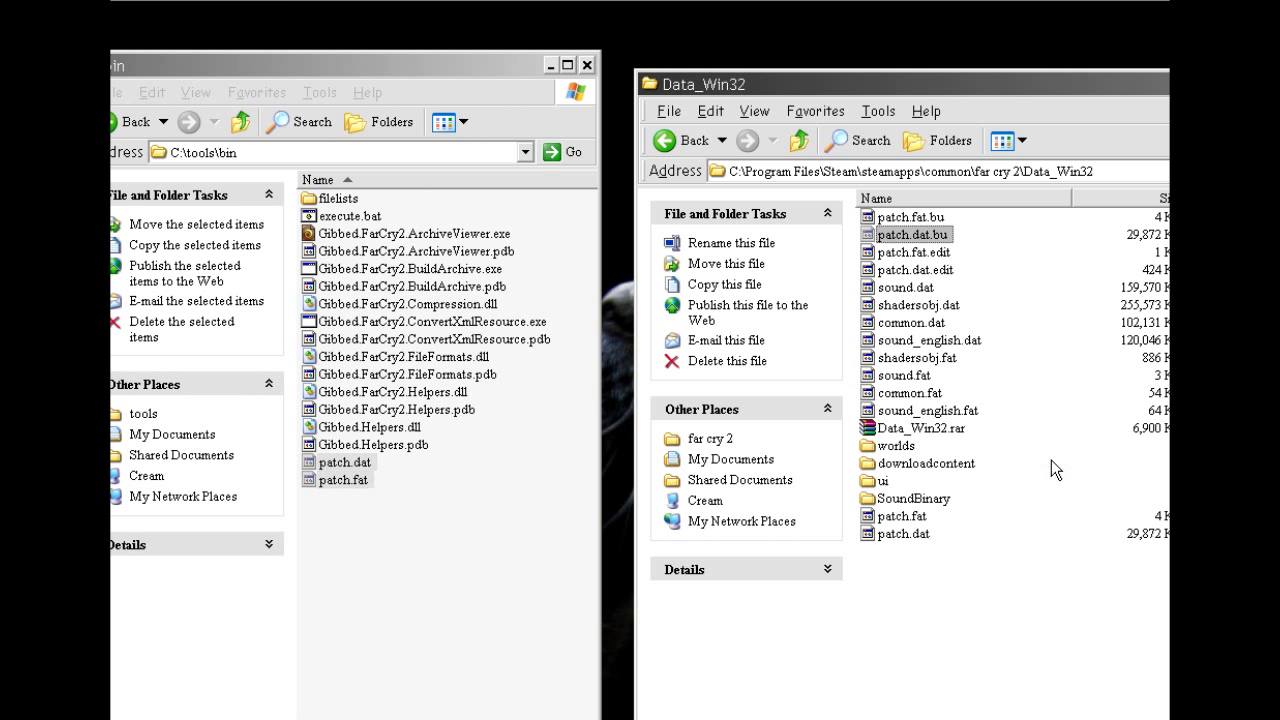